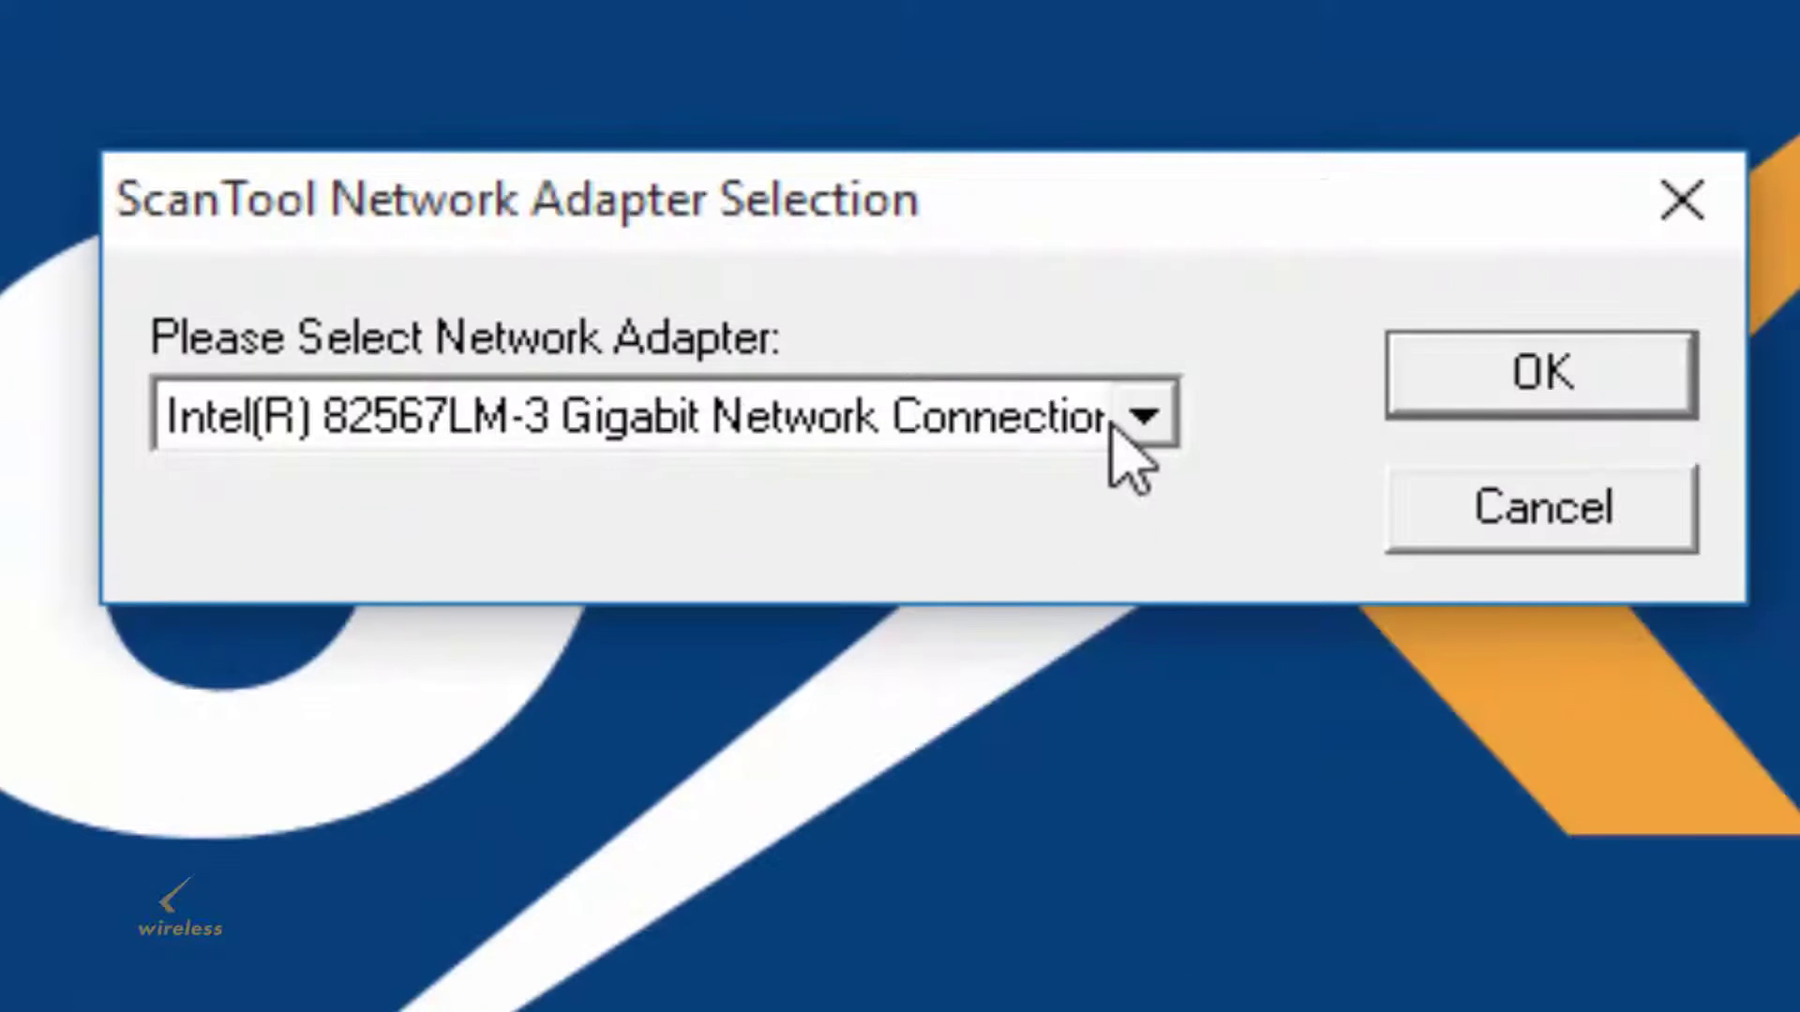
# Scan on the 192.168.1.252 adapter and widen System Description to show full device names
pyautogui.click(1119, 418)
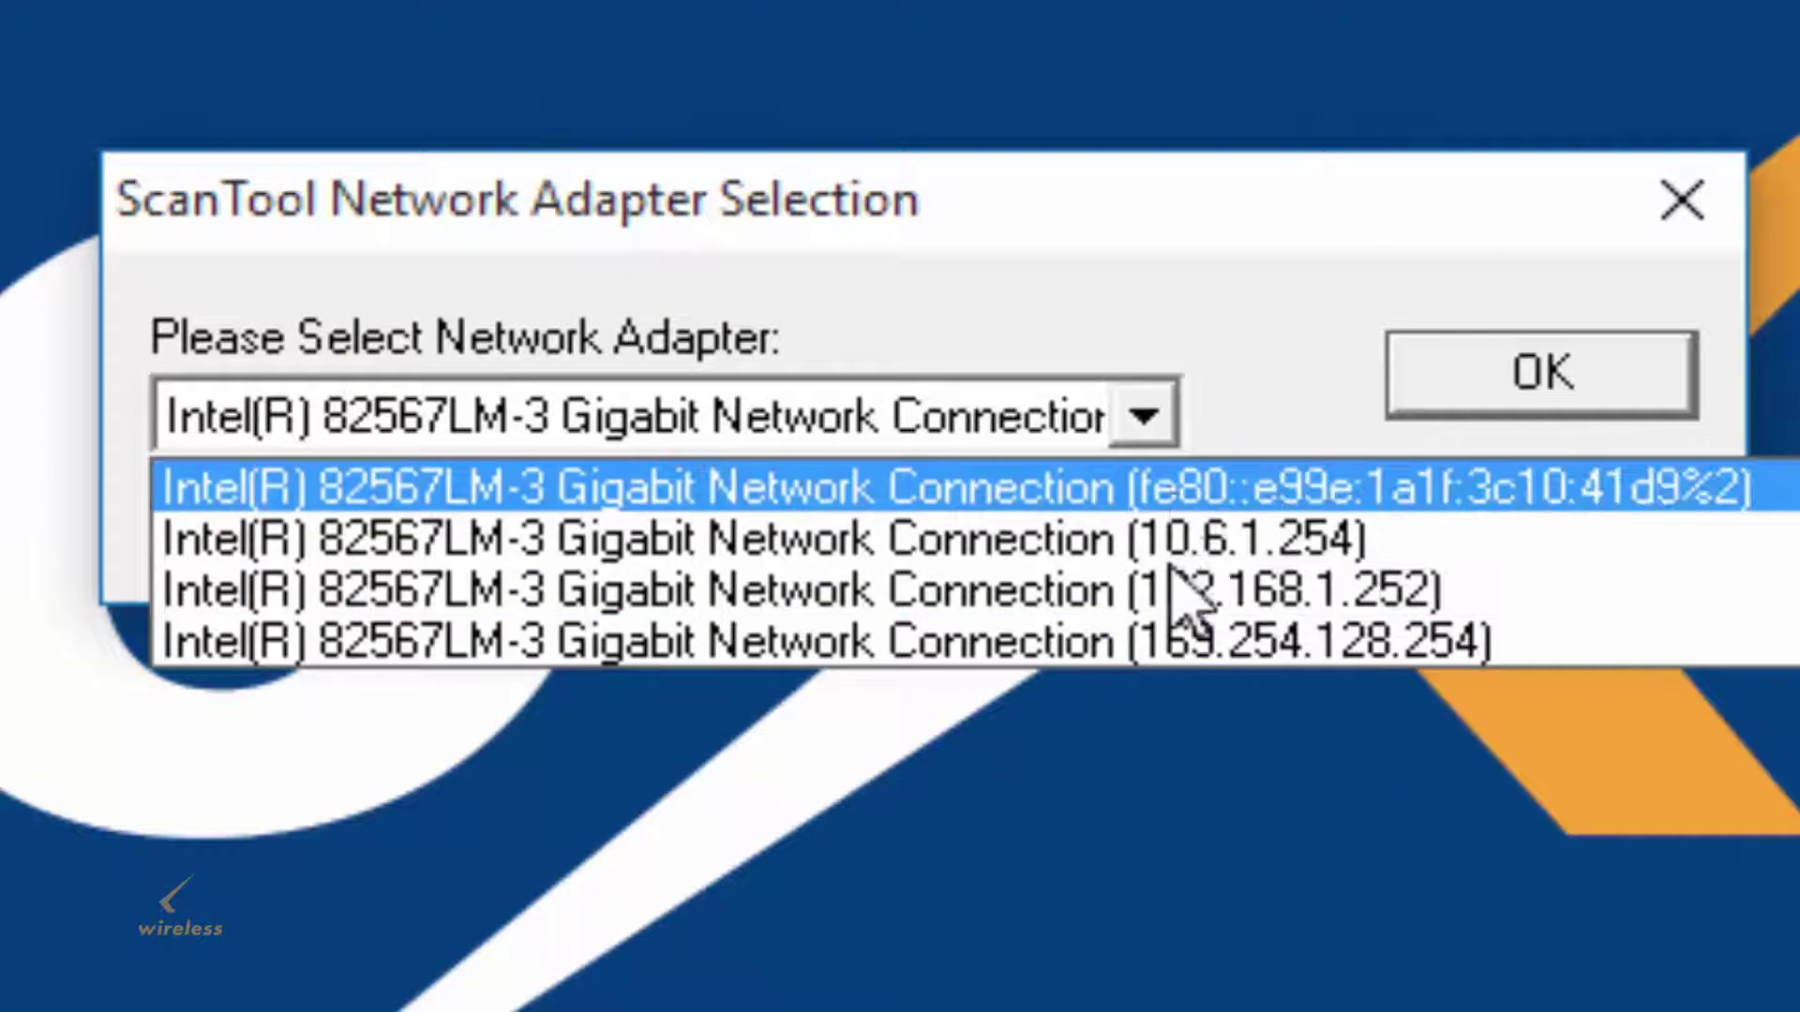
pyautogui.click(1219, 591)
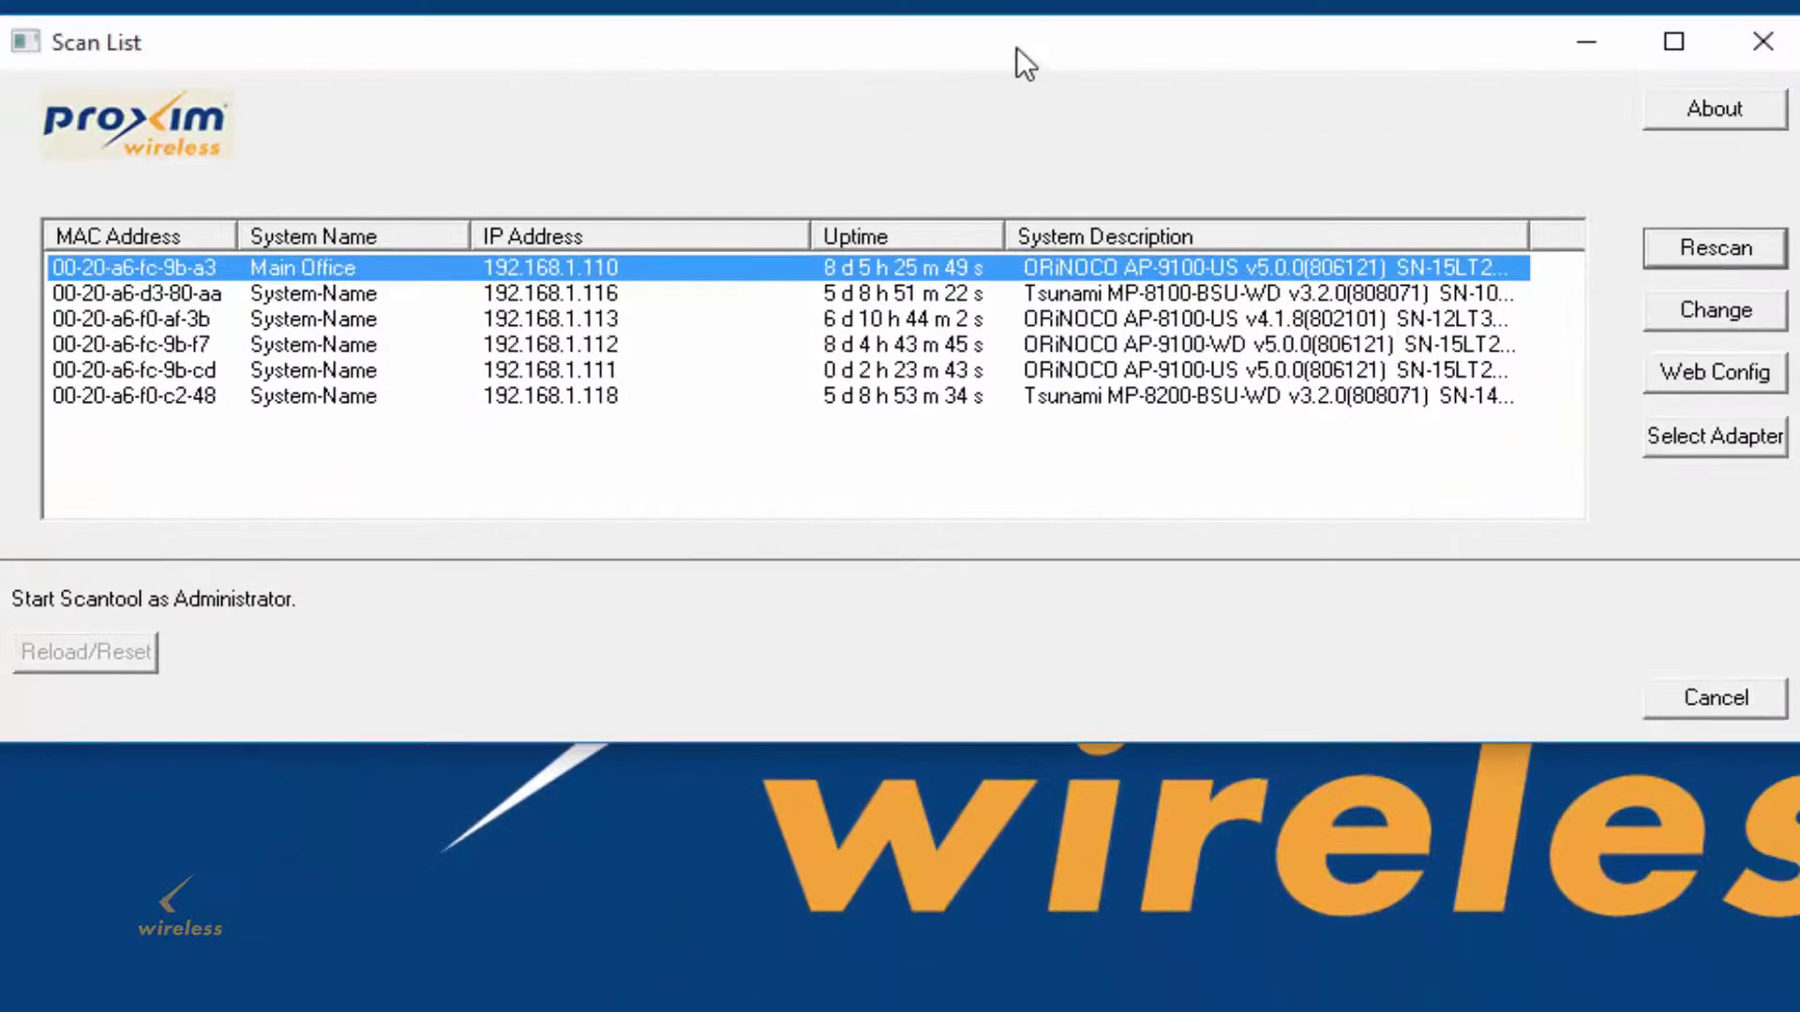
pyautogui.moveTo(1018, 46); pyautogui.dragTo(1020, 0)
pyautogui.moveTo(817, 161); pyautogui.dragTo(693, 153)
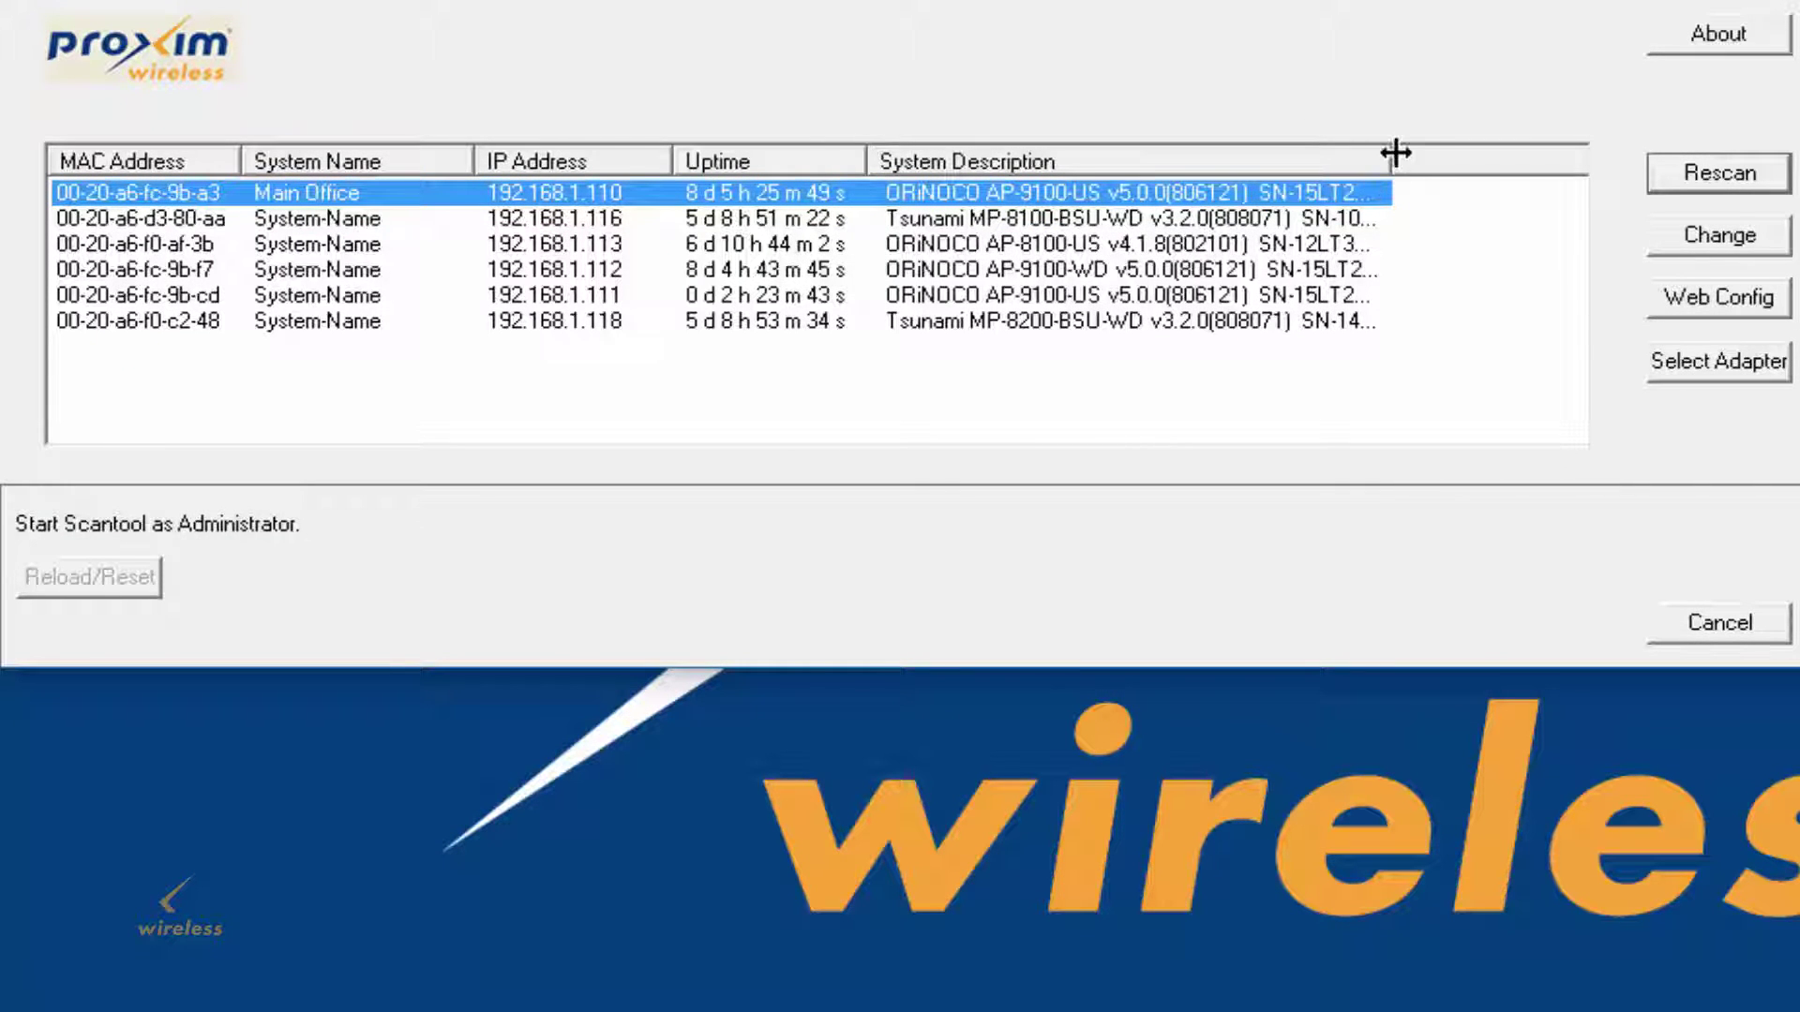
pyautogui.moveTo(1395, 154); pyautogui.dragTo(1574, 159)
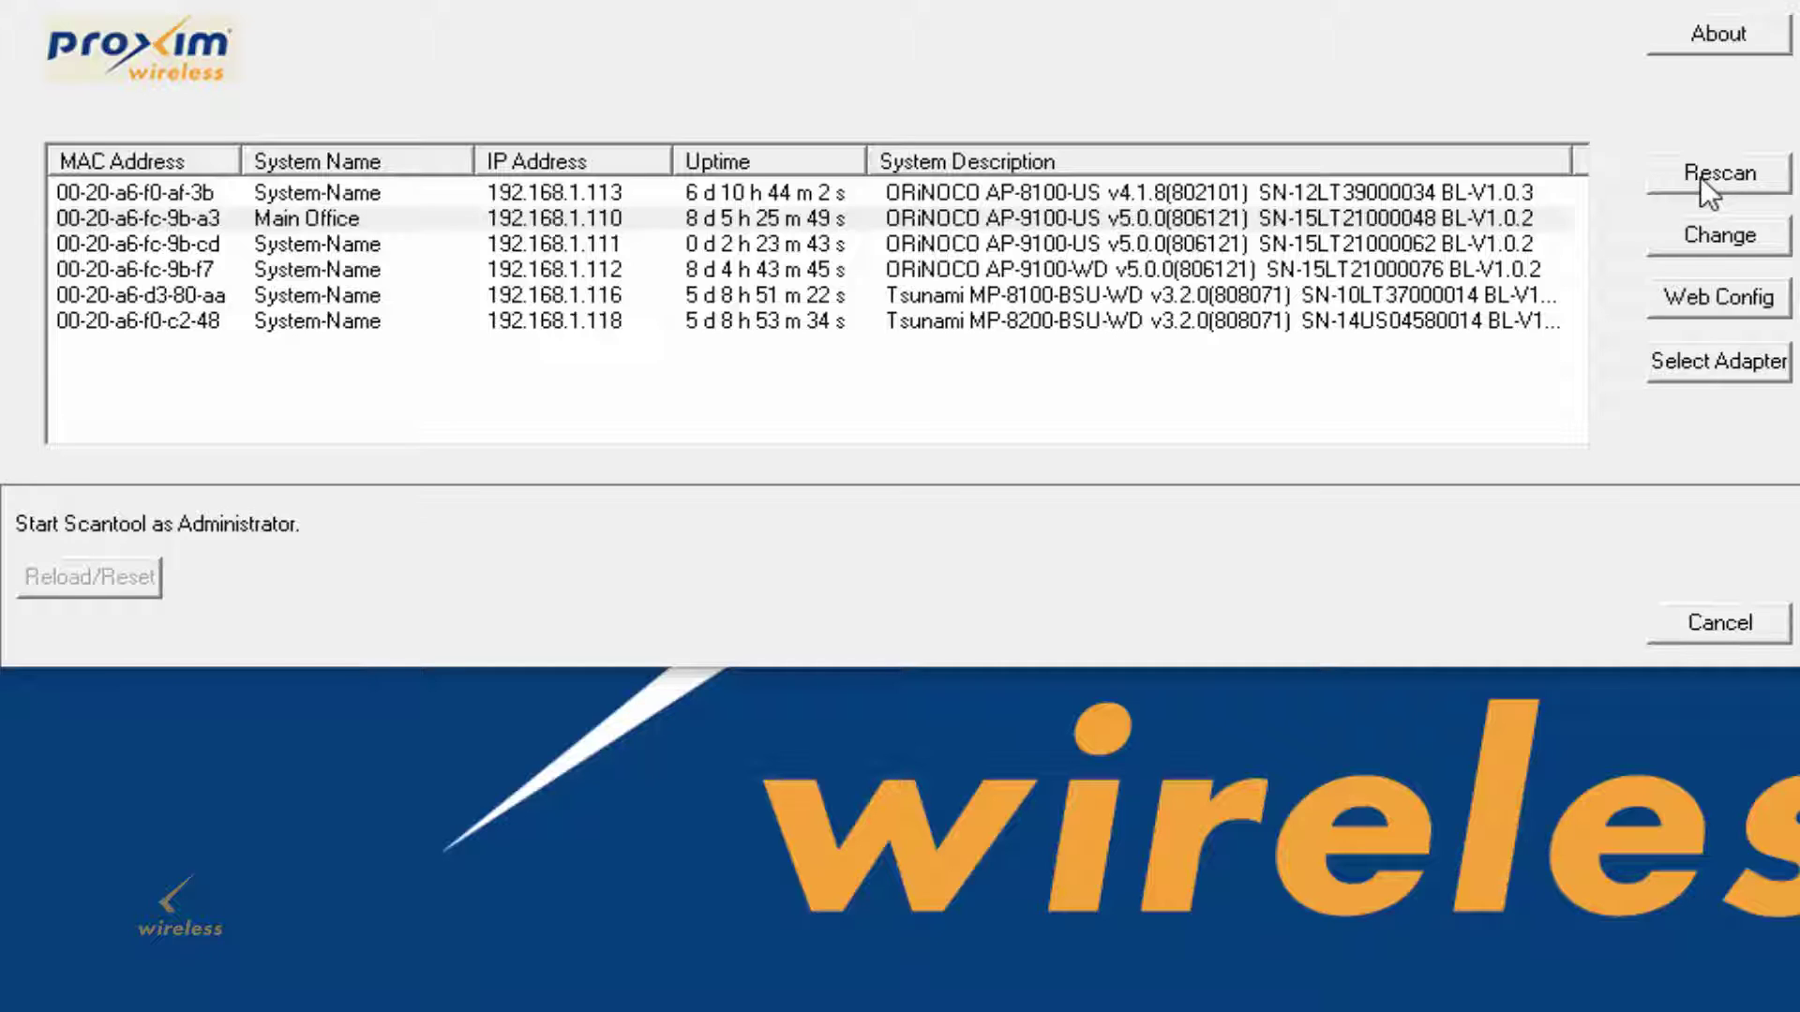
# Pick a network adapter from the adapter list and rescan the network
pyautogui.click(1706, 370)
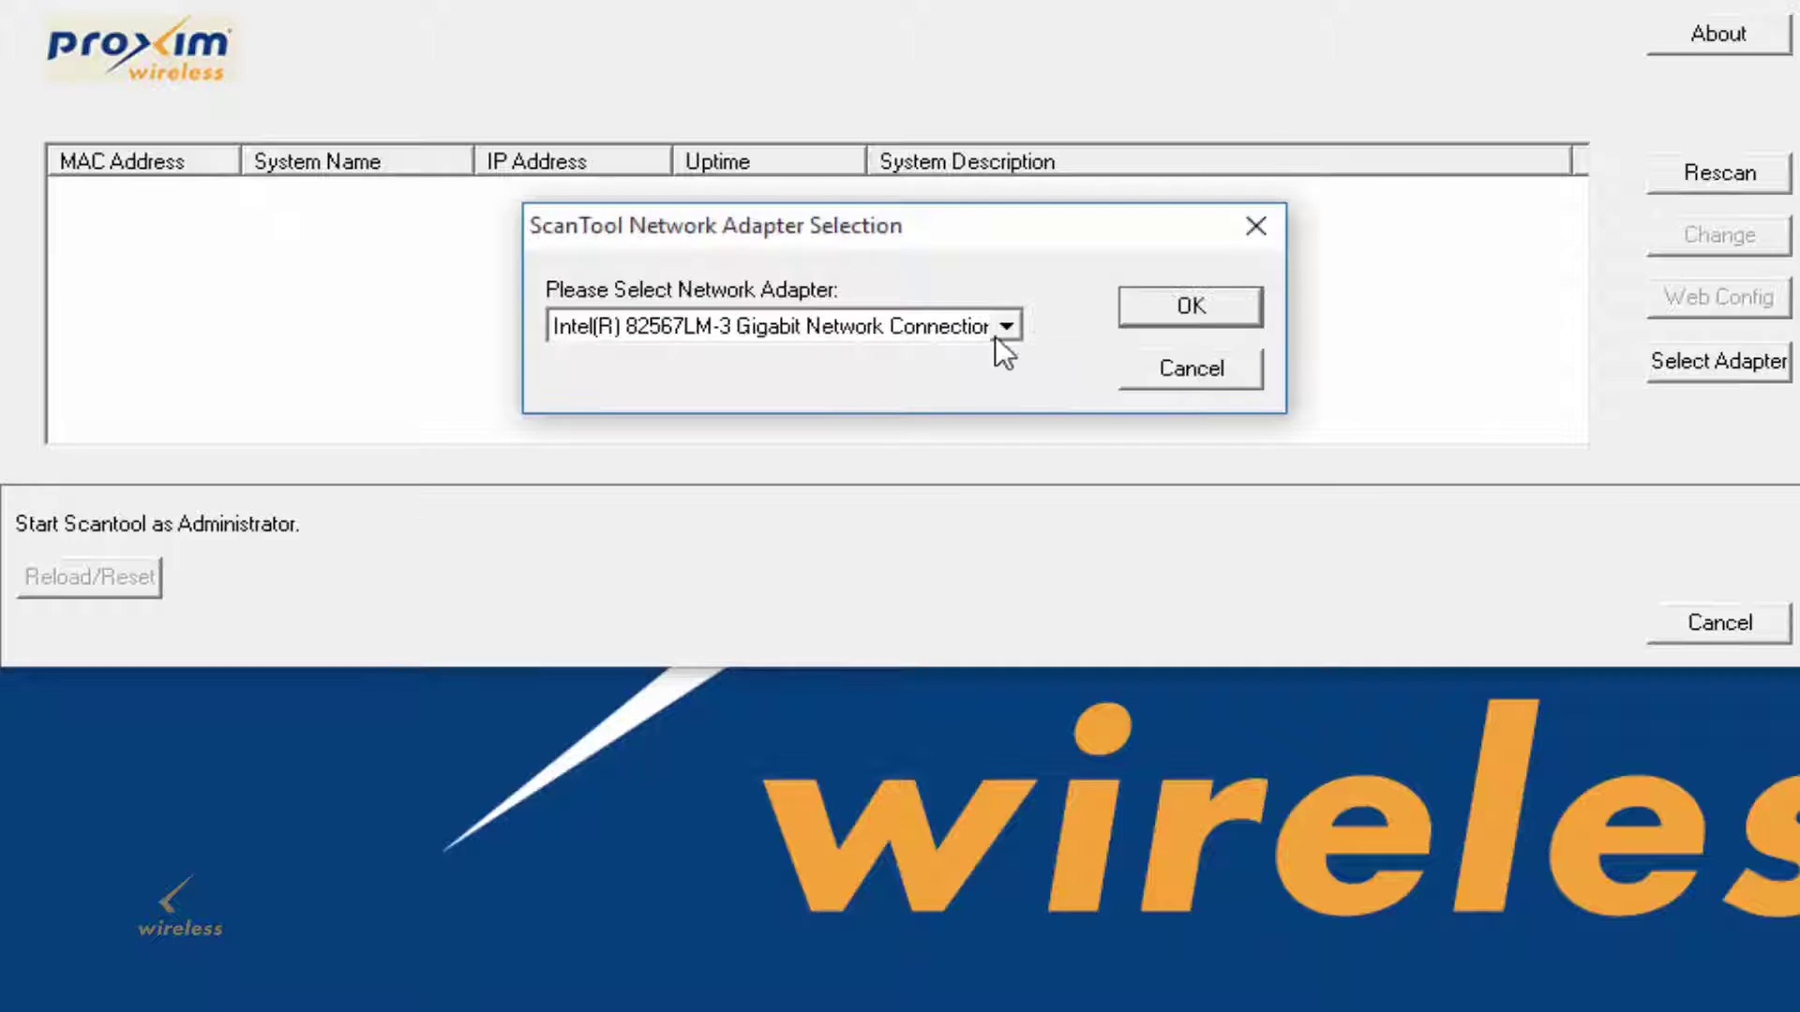
pyautogui.click(1002, 328)
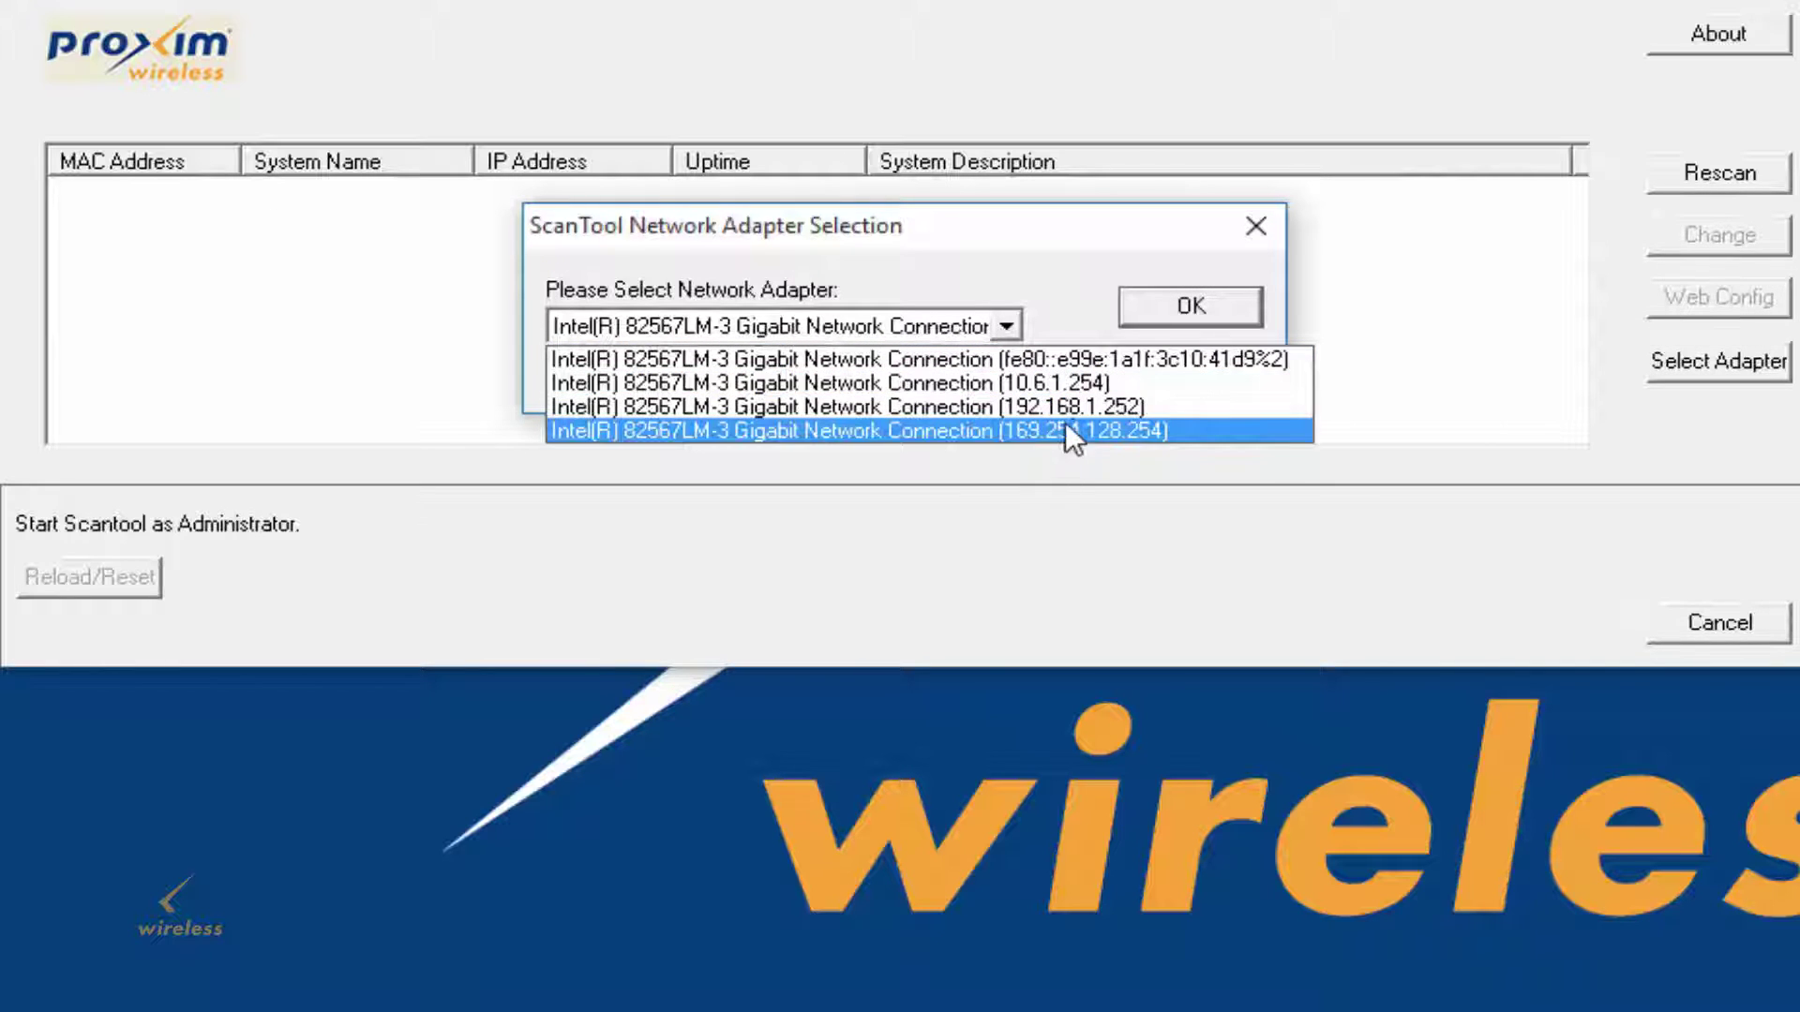
pyautogui.click(1435, 429)
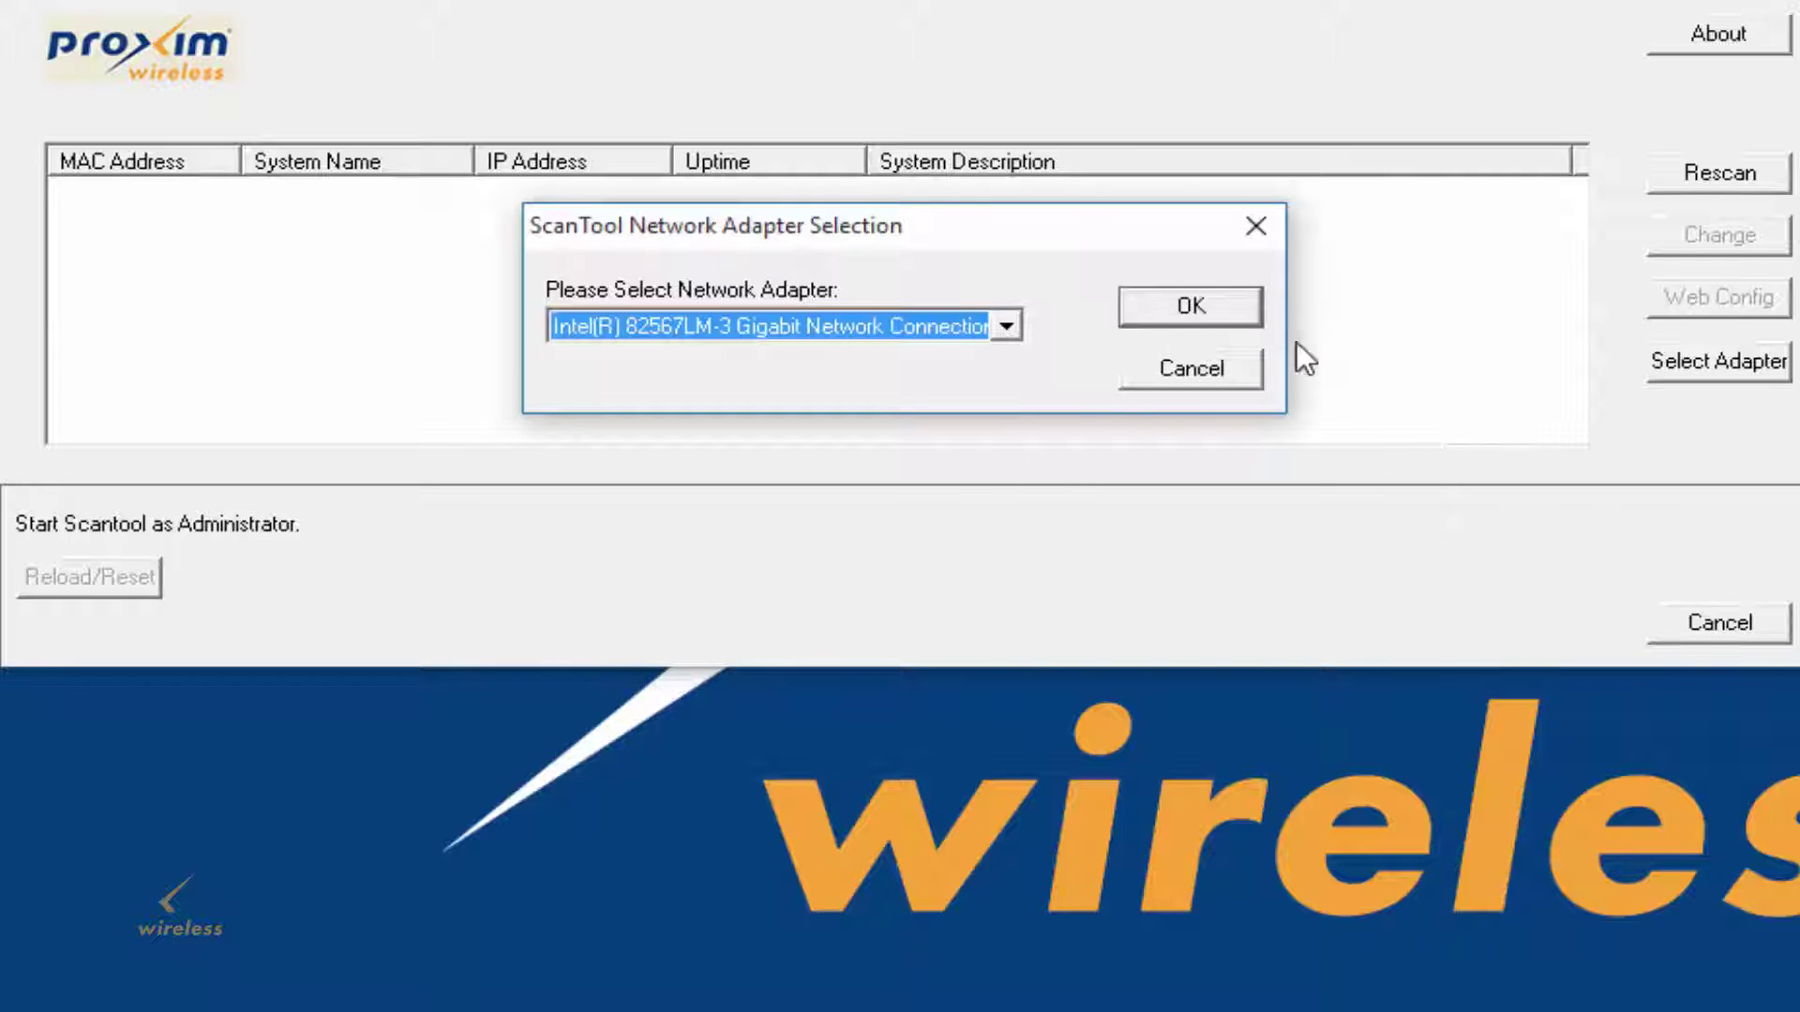
pyautogui.click(1183, 310)
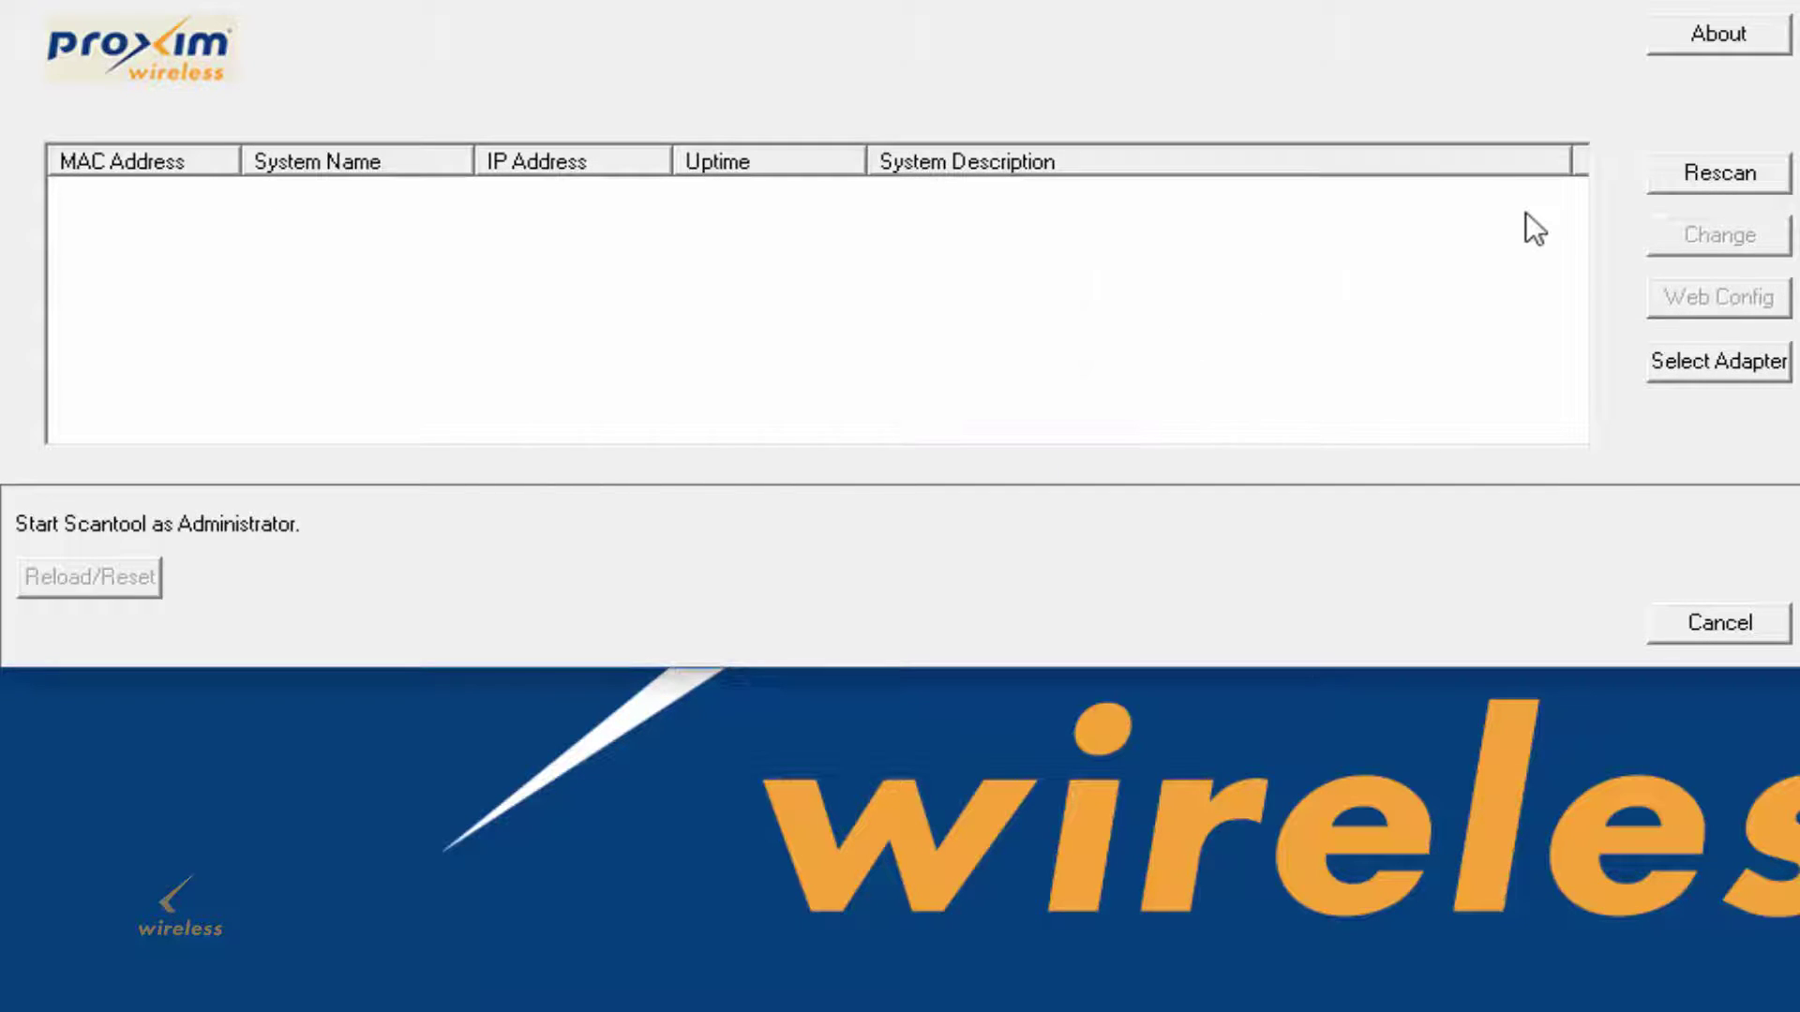
pyautogui.click(1680, 174)
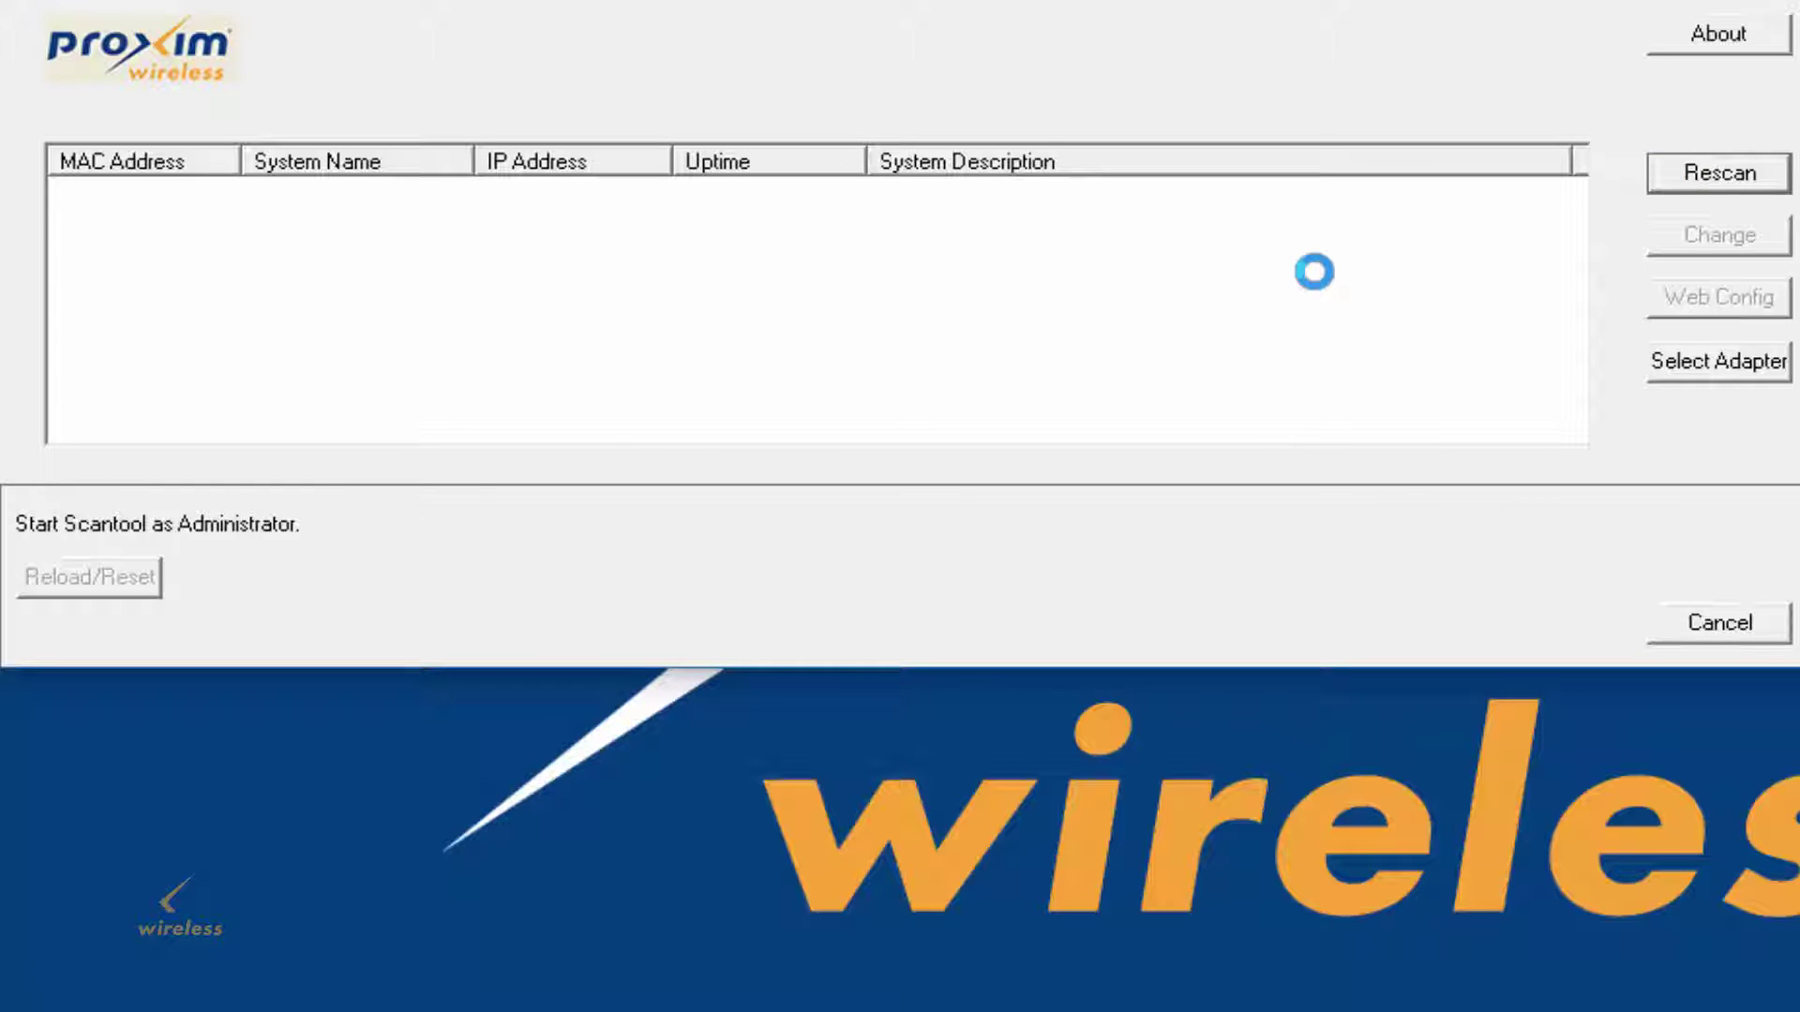
# Switch the adapter back to the 192.168.1.252 connection and confirm it
pyautogui.click(1687, 367)
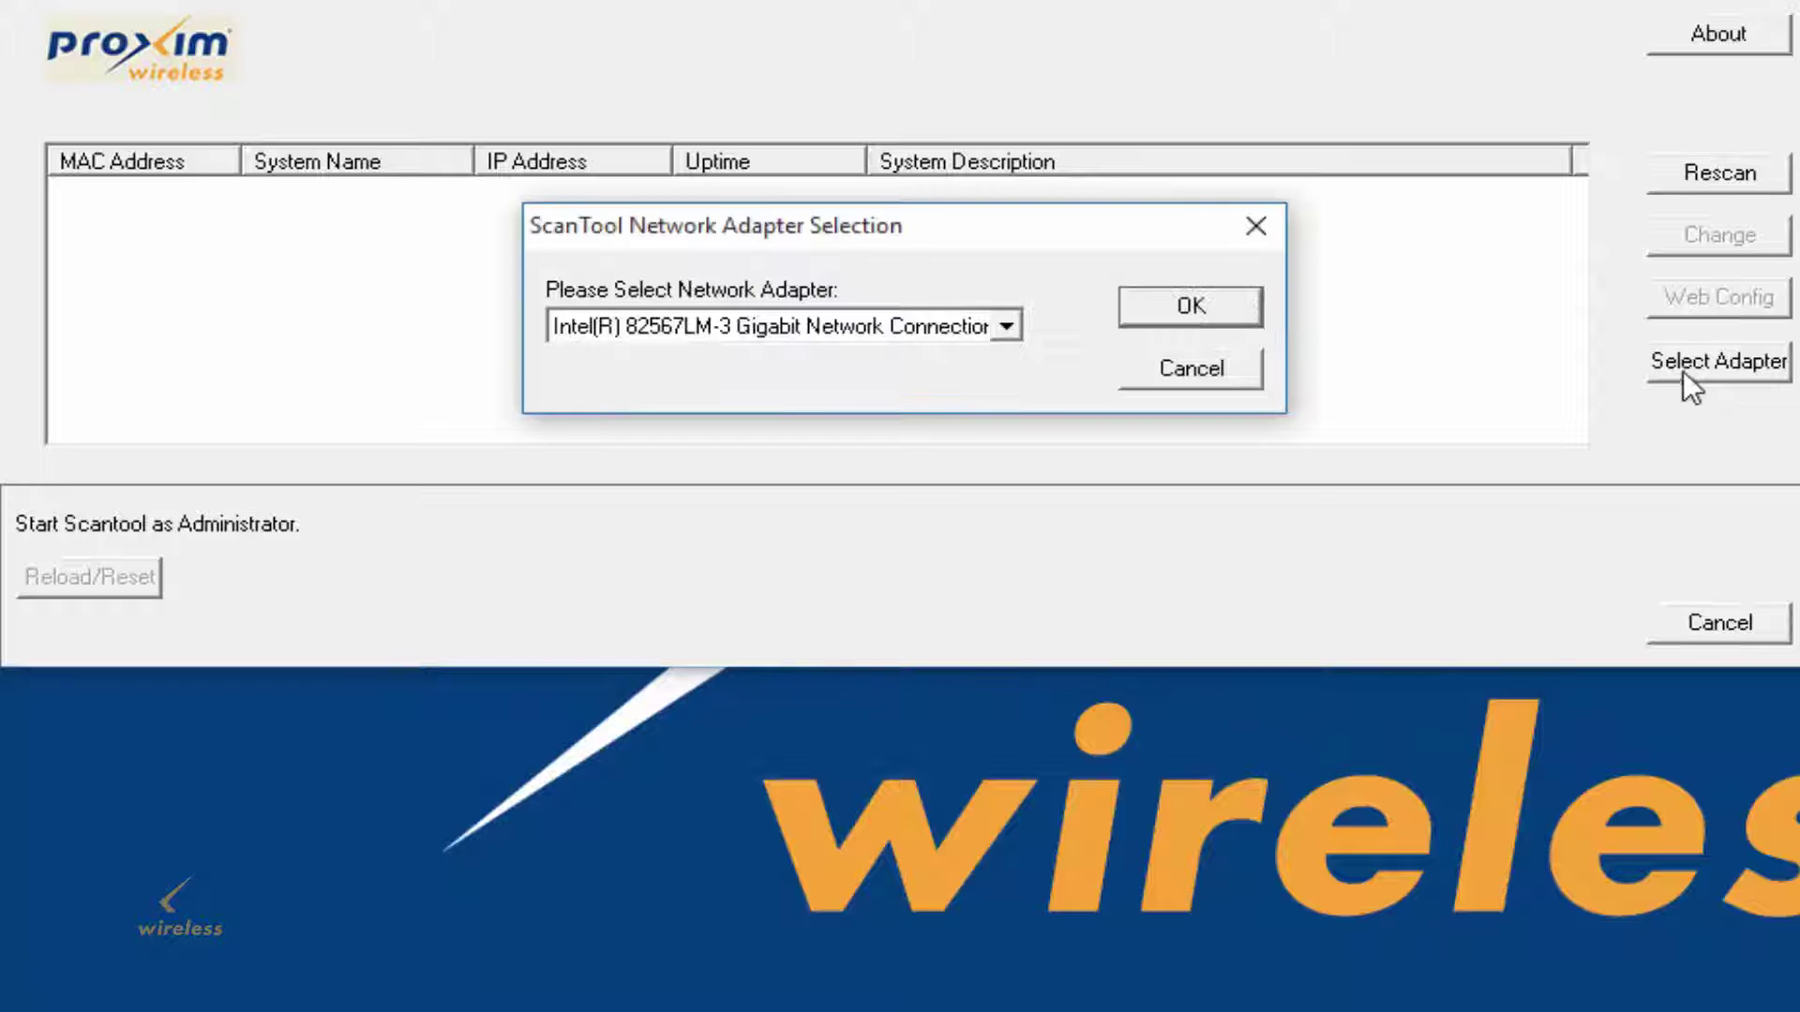
pyautogui.click(798, 332)
pyautogui.click(1106, 407)
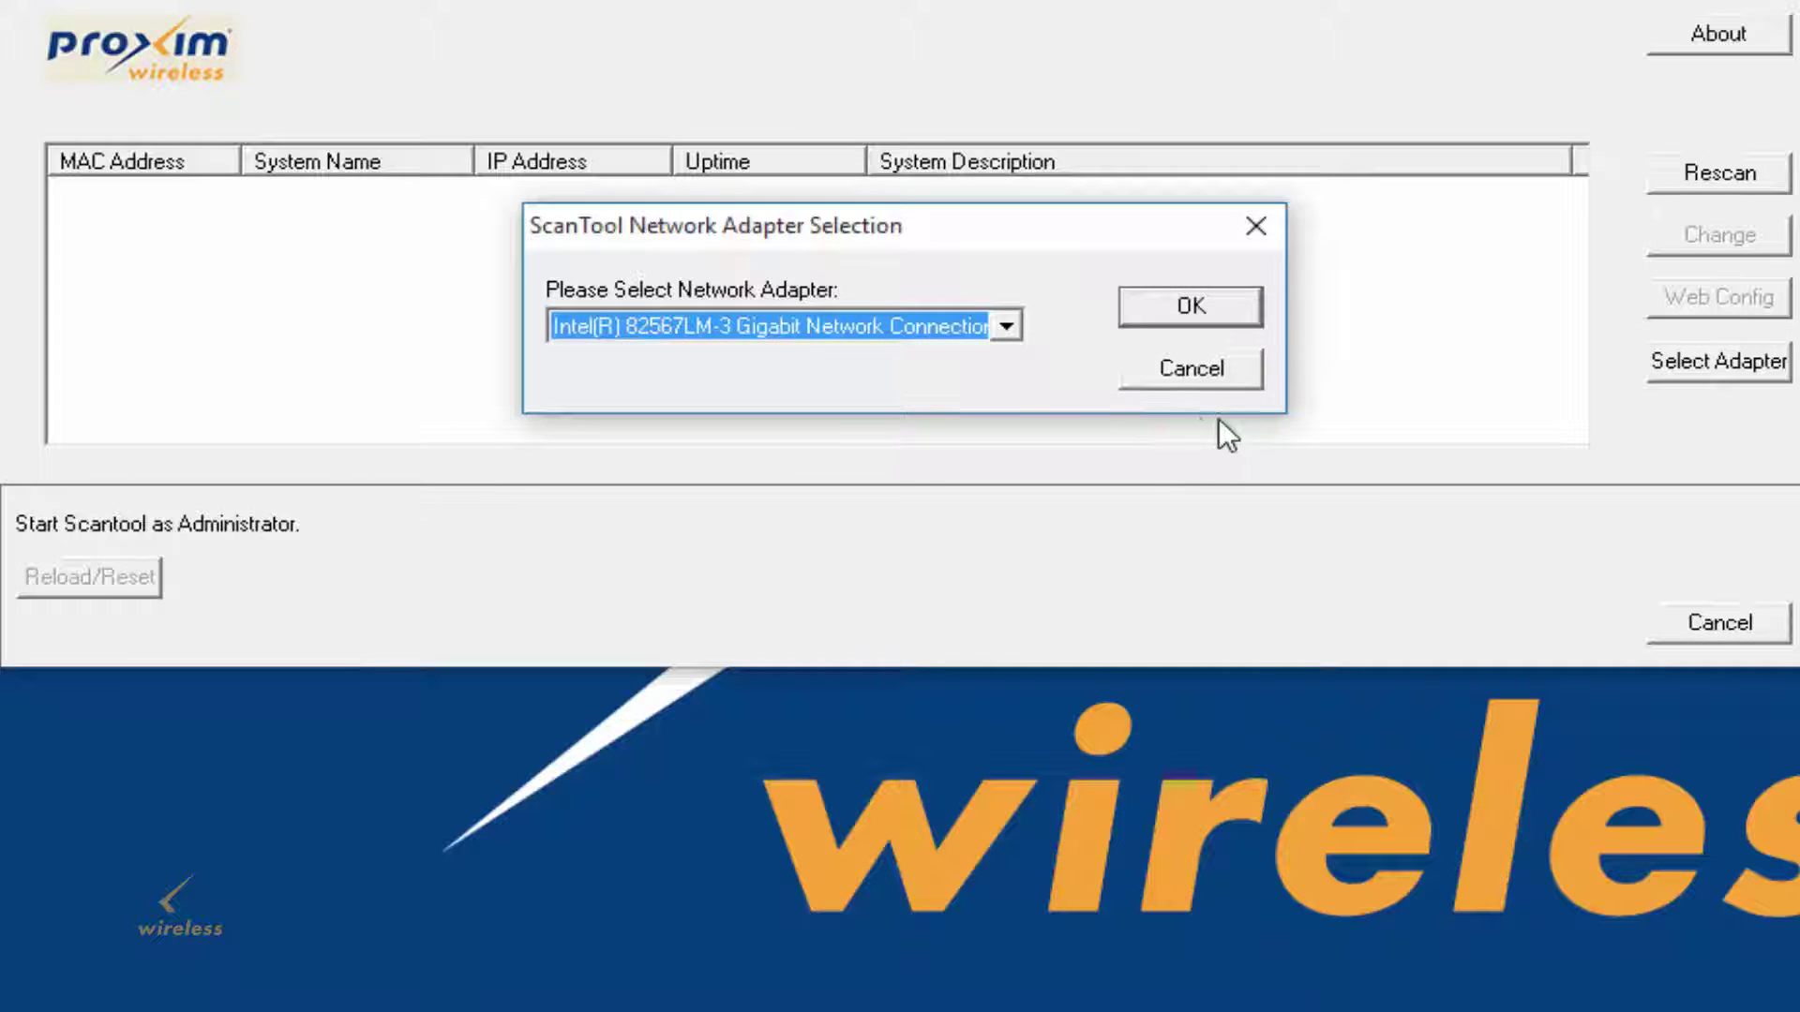
pyautogui.click(1183, 309)
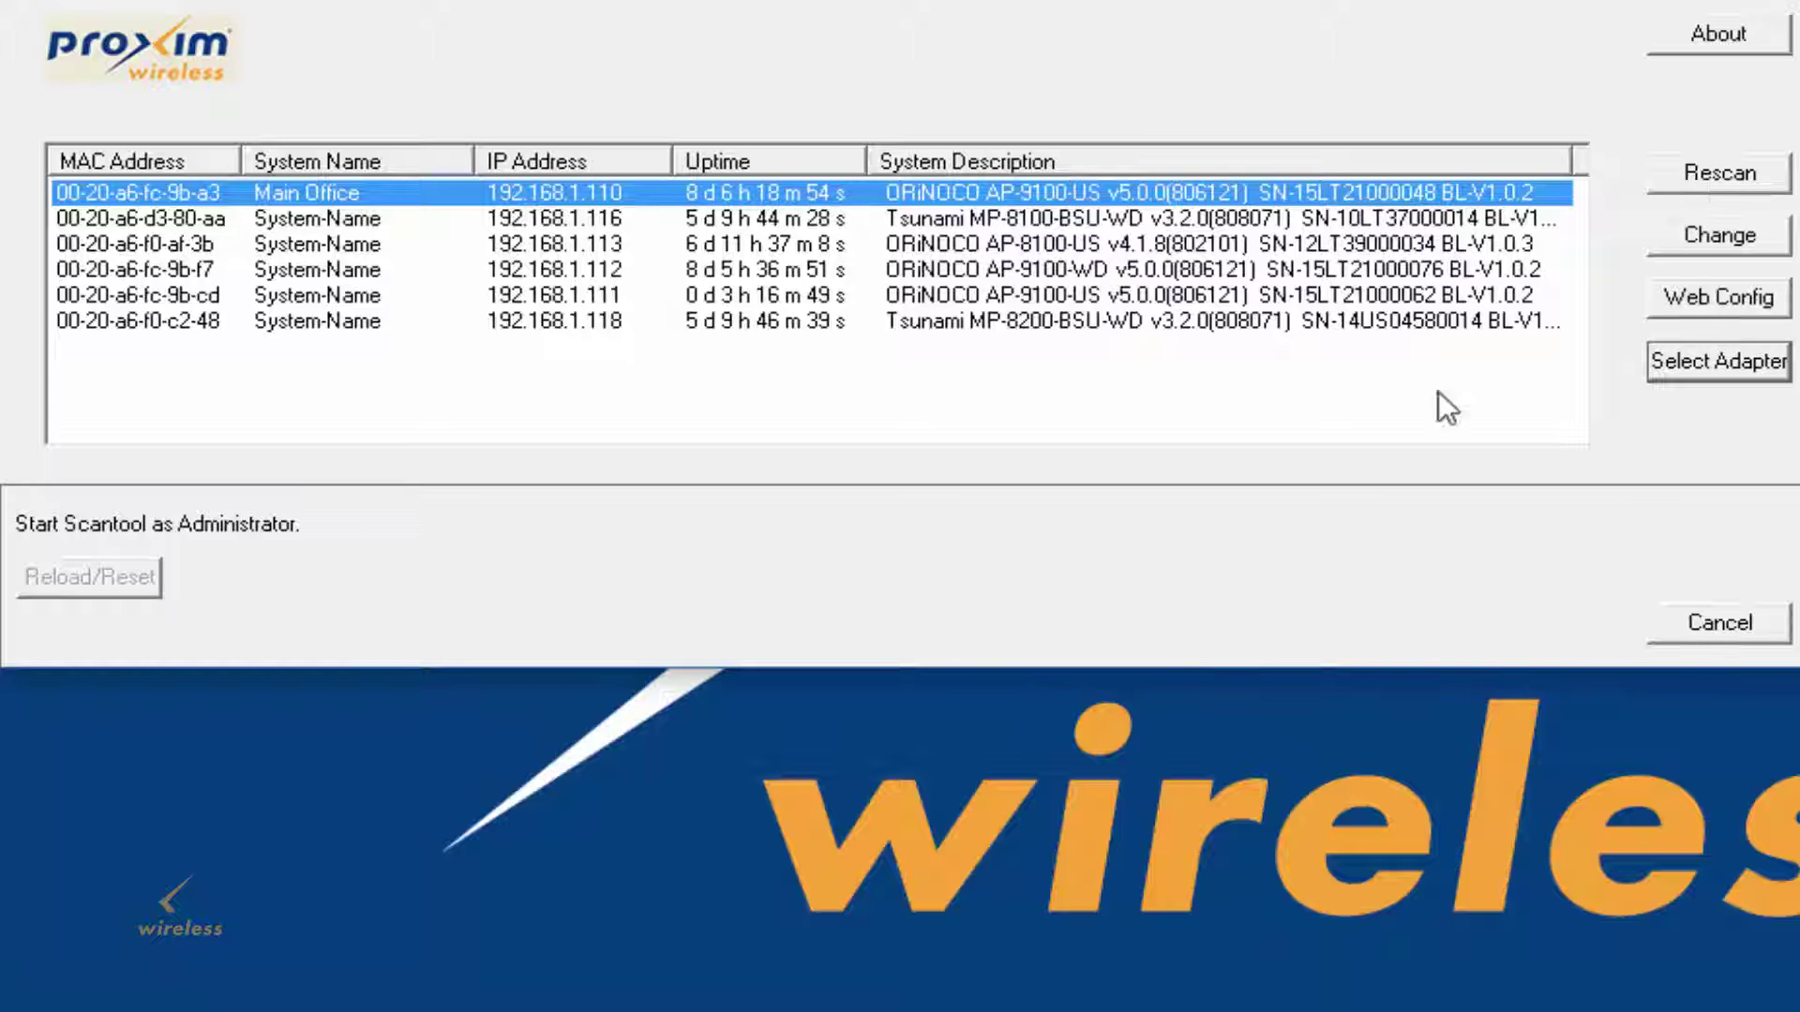
# Rescan, sort by System Description, and open the Main Office AP (192.168.1.110) settings
pyautogui.click(1699, 176)
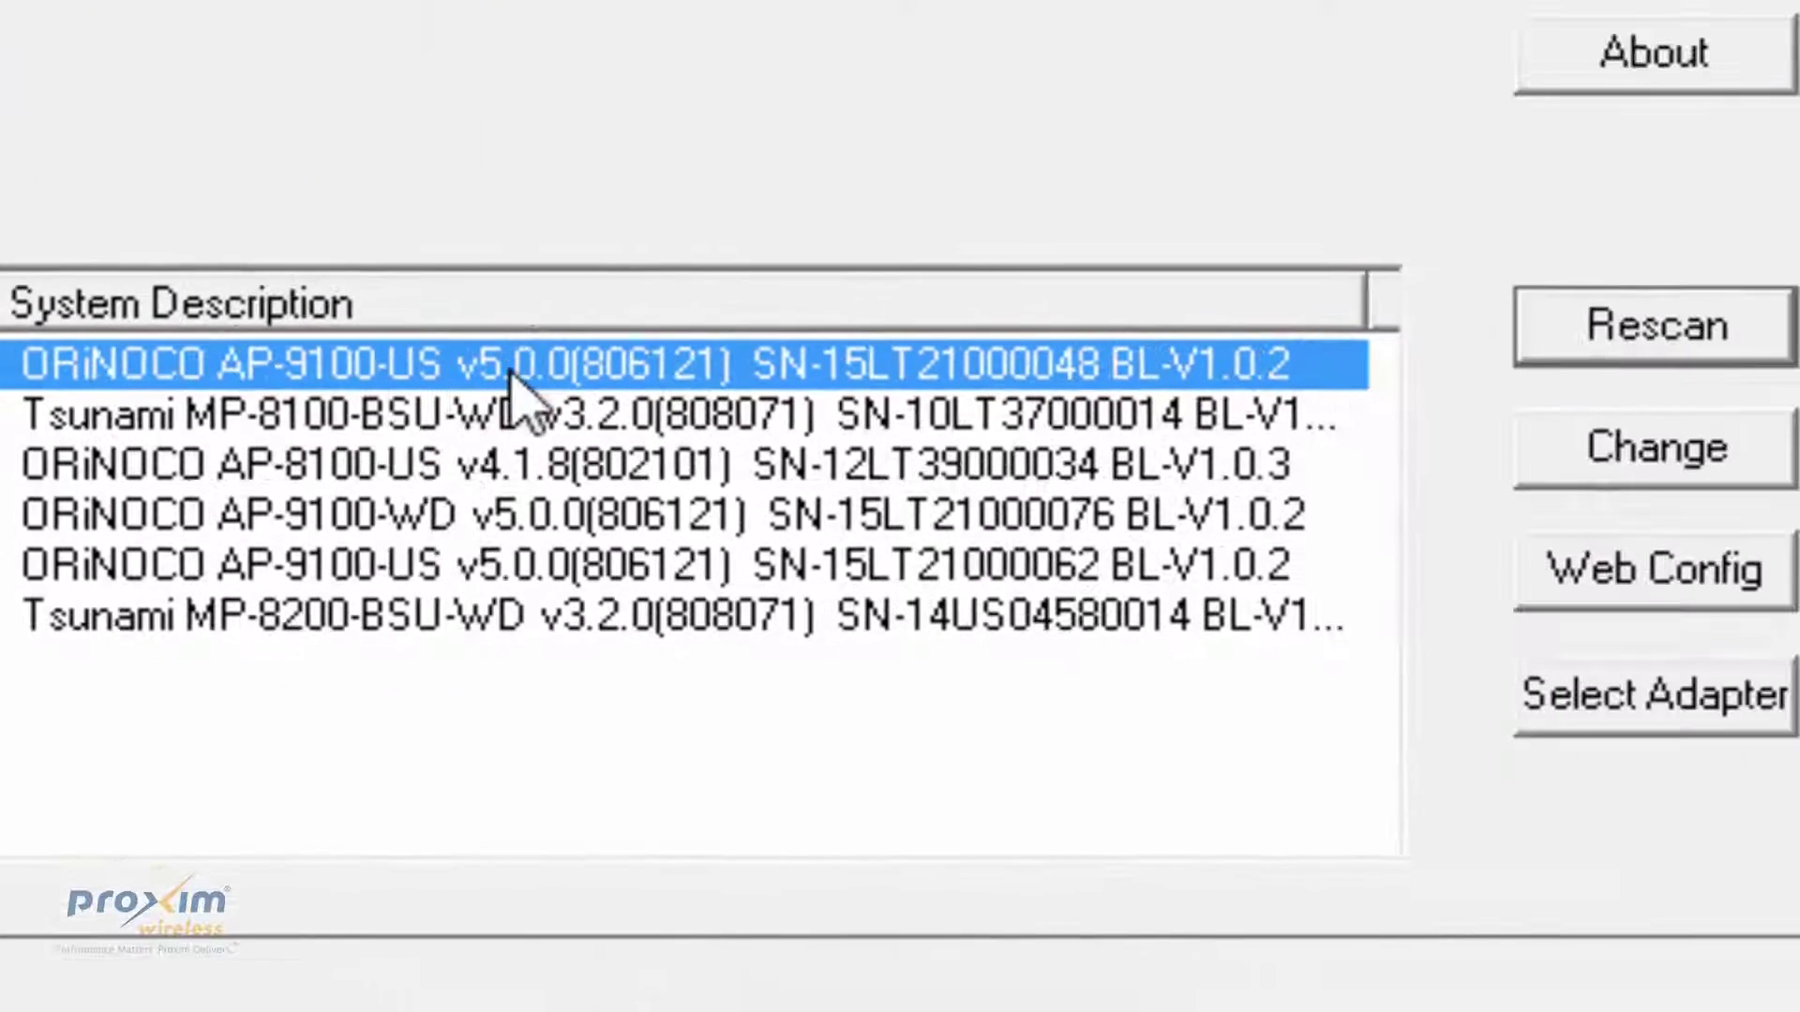
pyautogui.click(465, 316)
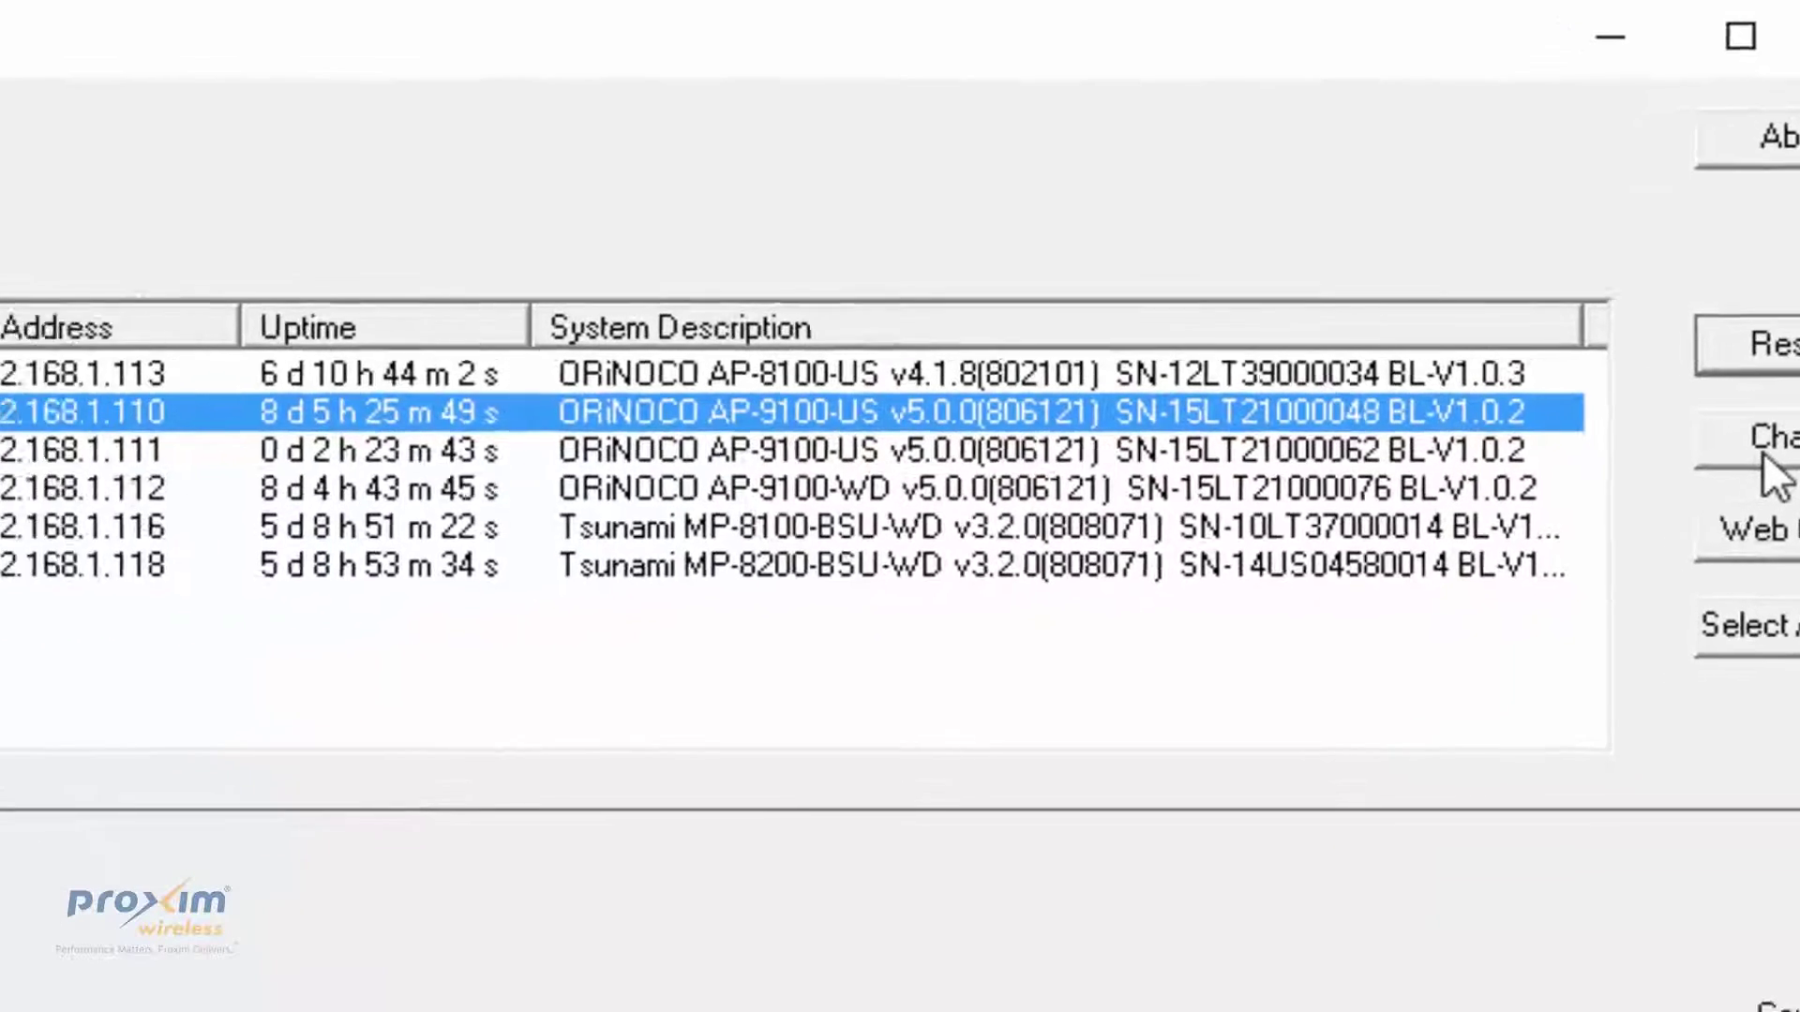
pyautogui.click(1655, 448)
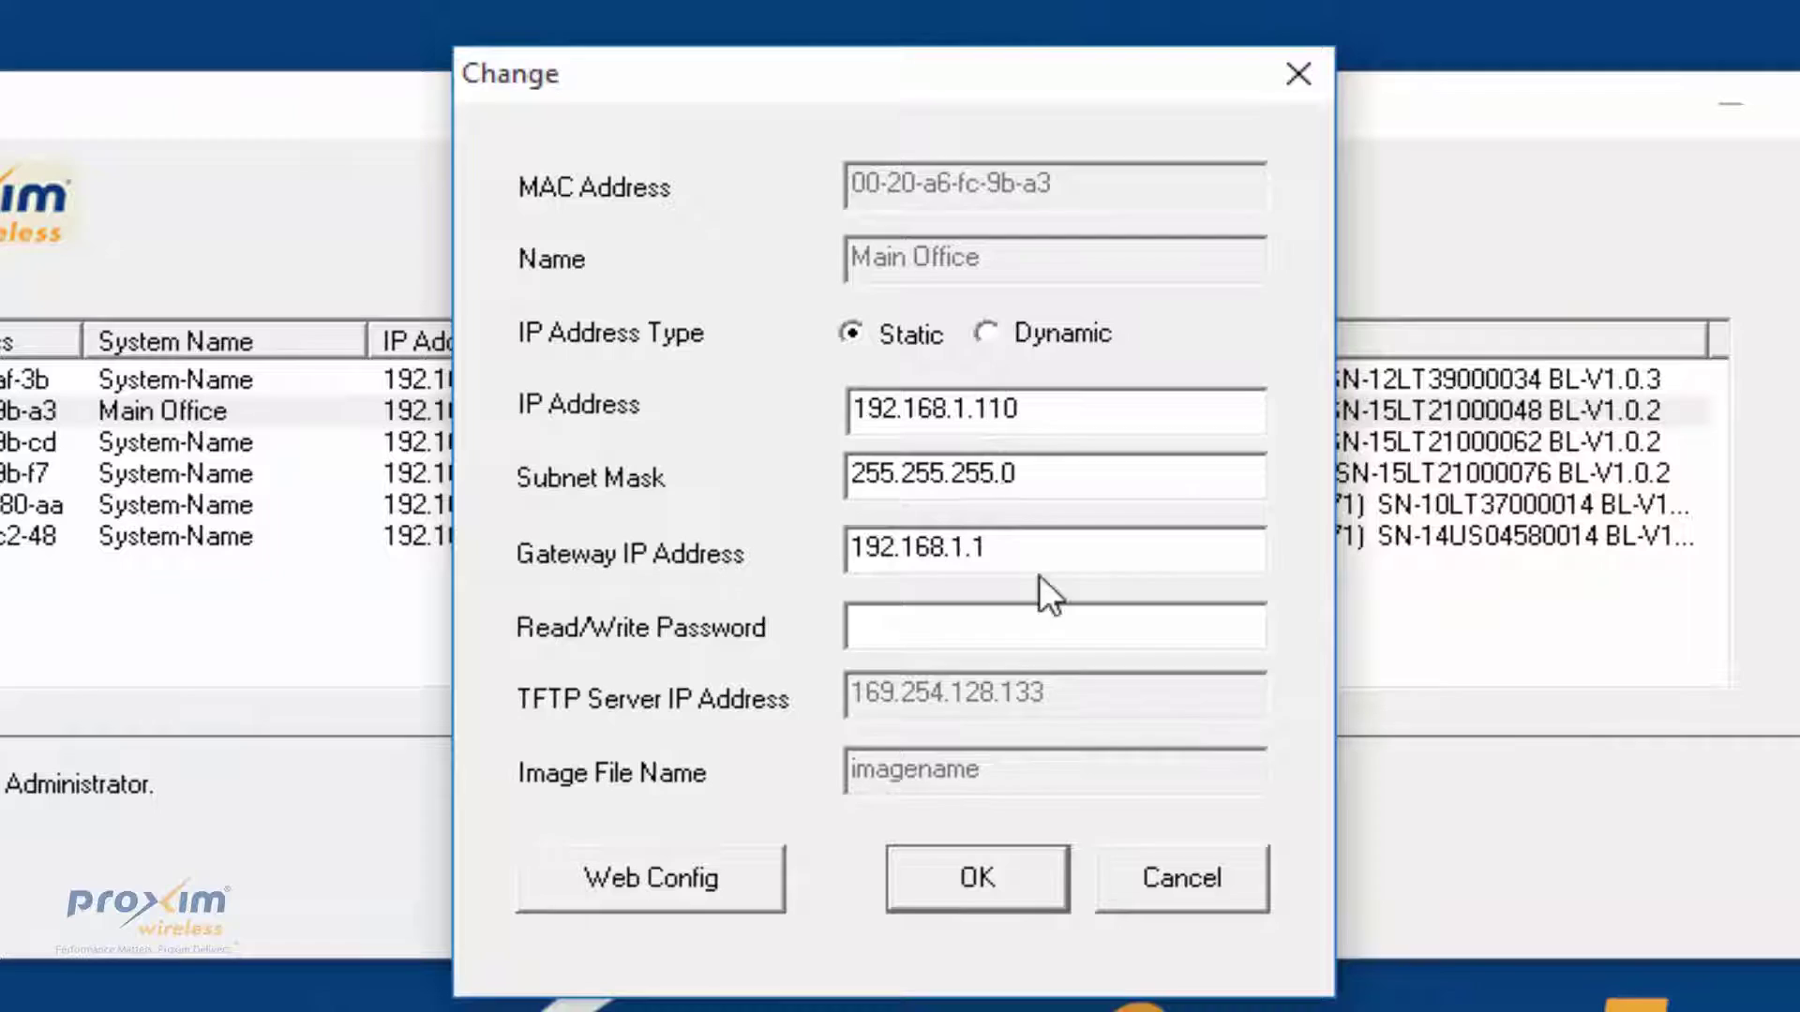
# Close the Main Office Change dialog without saving any edits
pyautogui.click(1028, 624)
pyautogui.click(1298, 73)
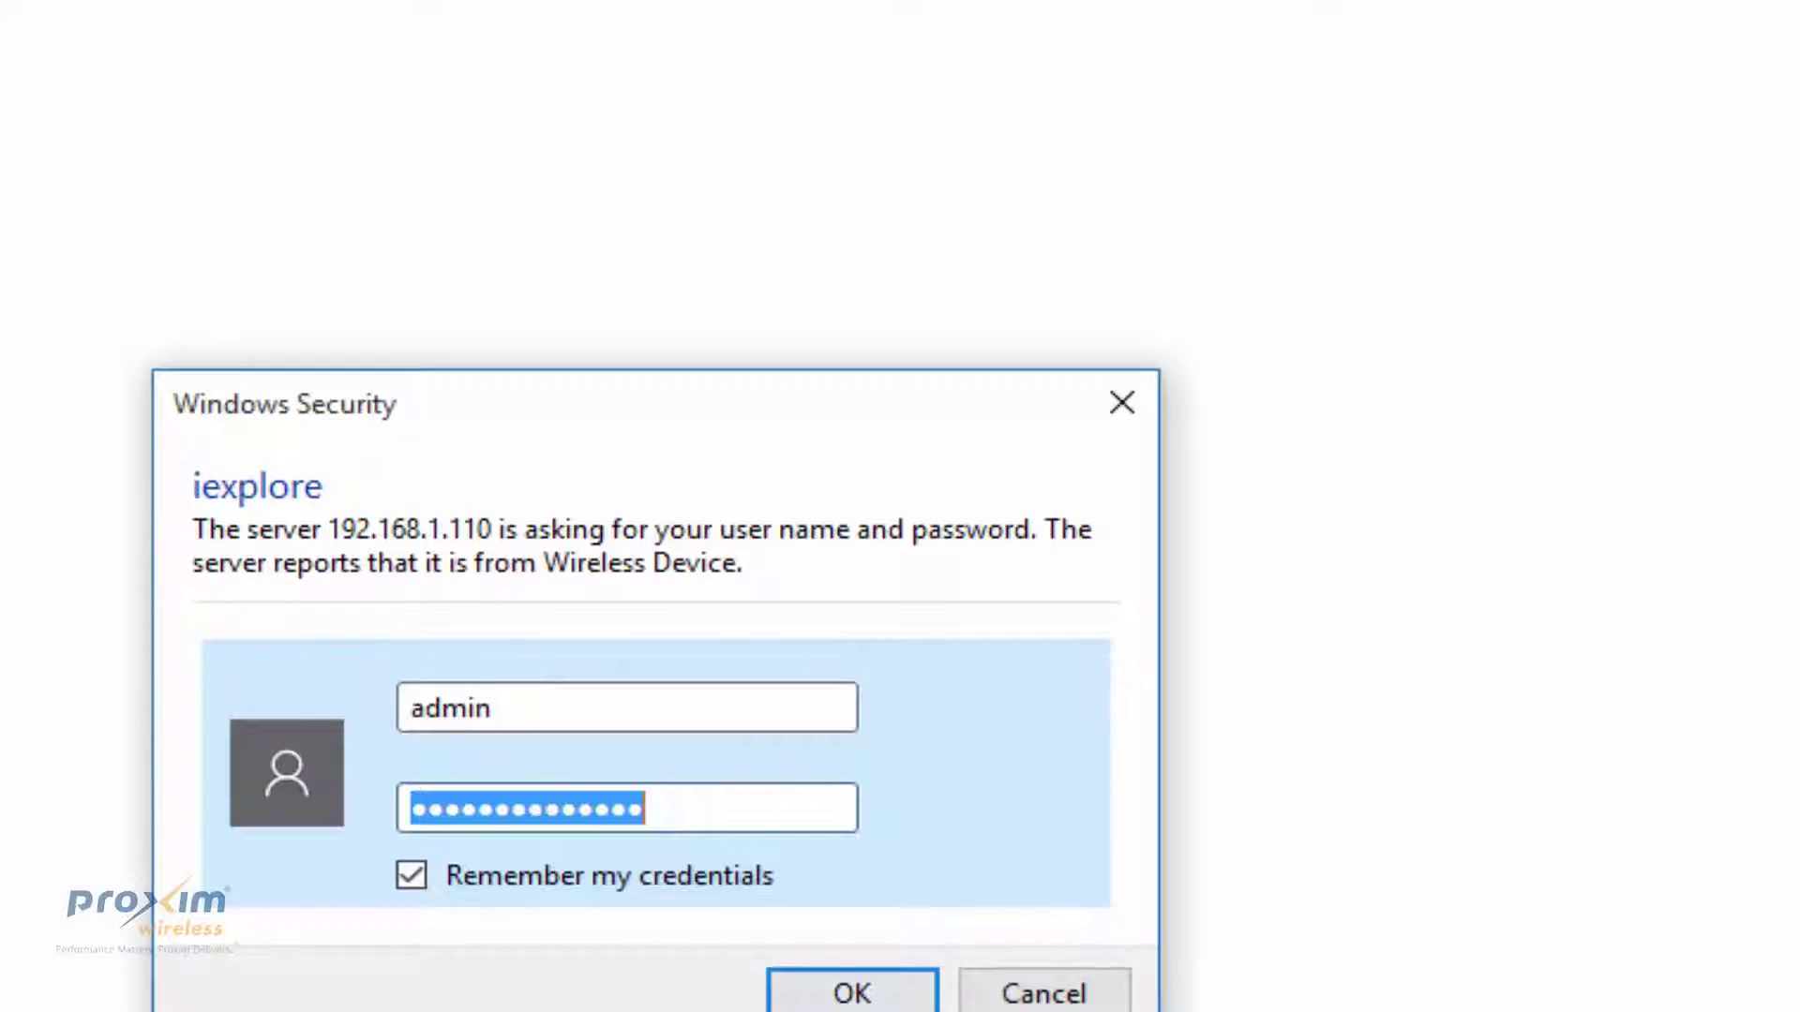
# Submit the access point login and go to Wireless Interface 1 properties
pyautogui.click(818, 975)
pyautogui.click(186, 275)
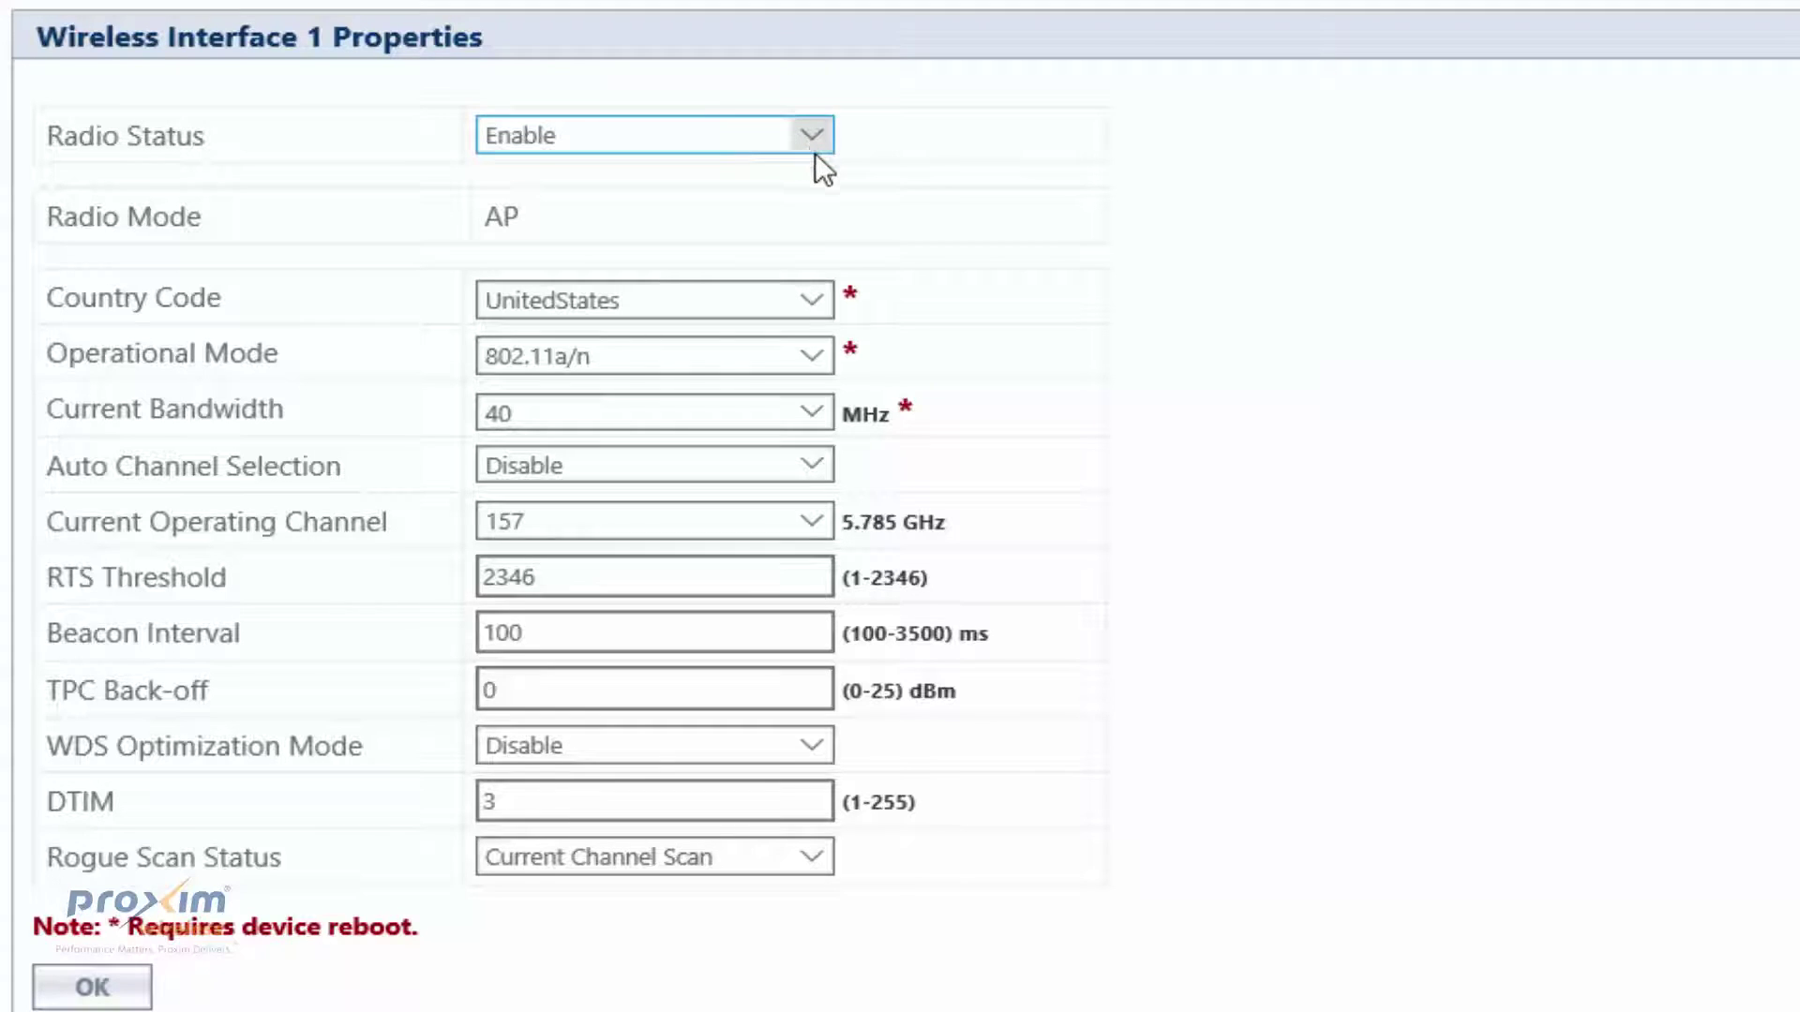
# Keep Radio Status Enable and country code UnitedStates on Wireless Interface 1
pyautogui.click(631, 136)
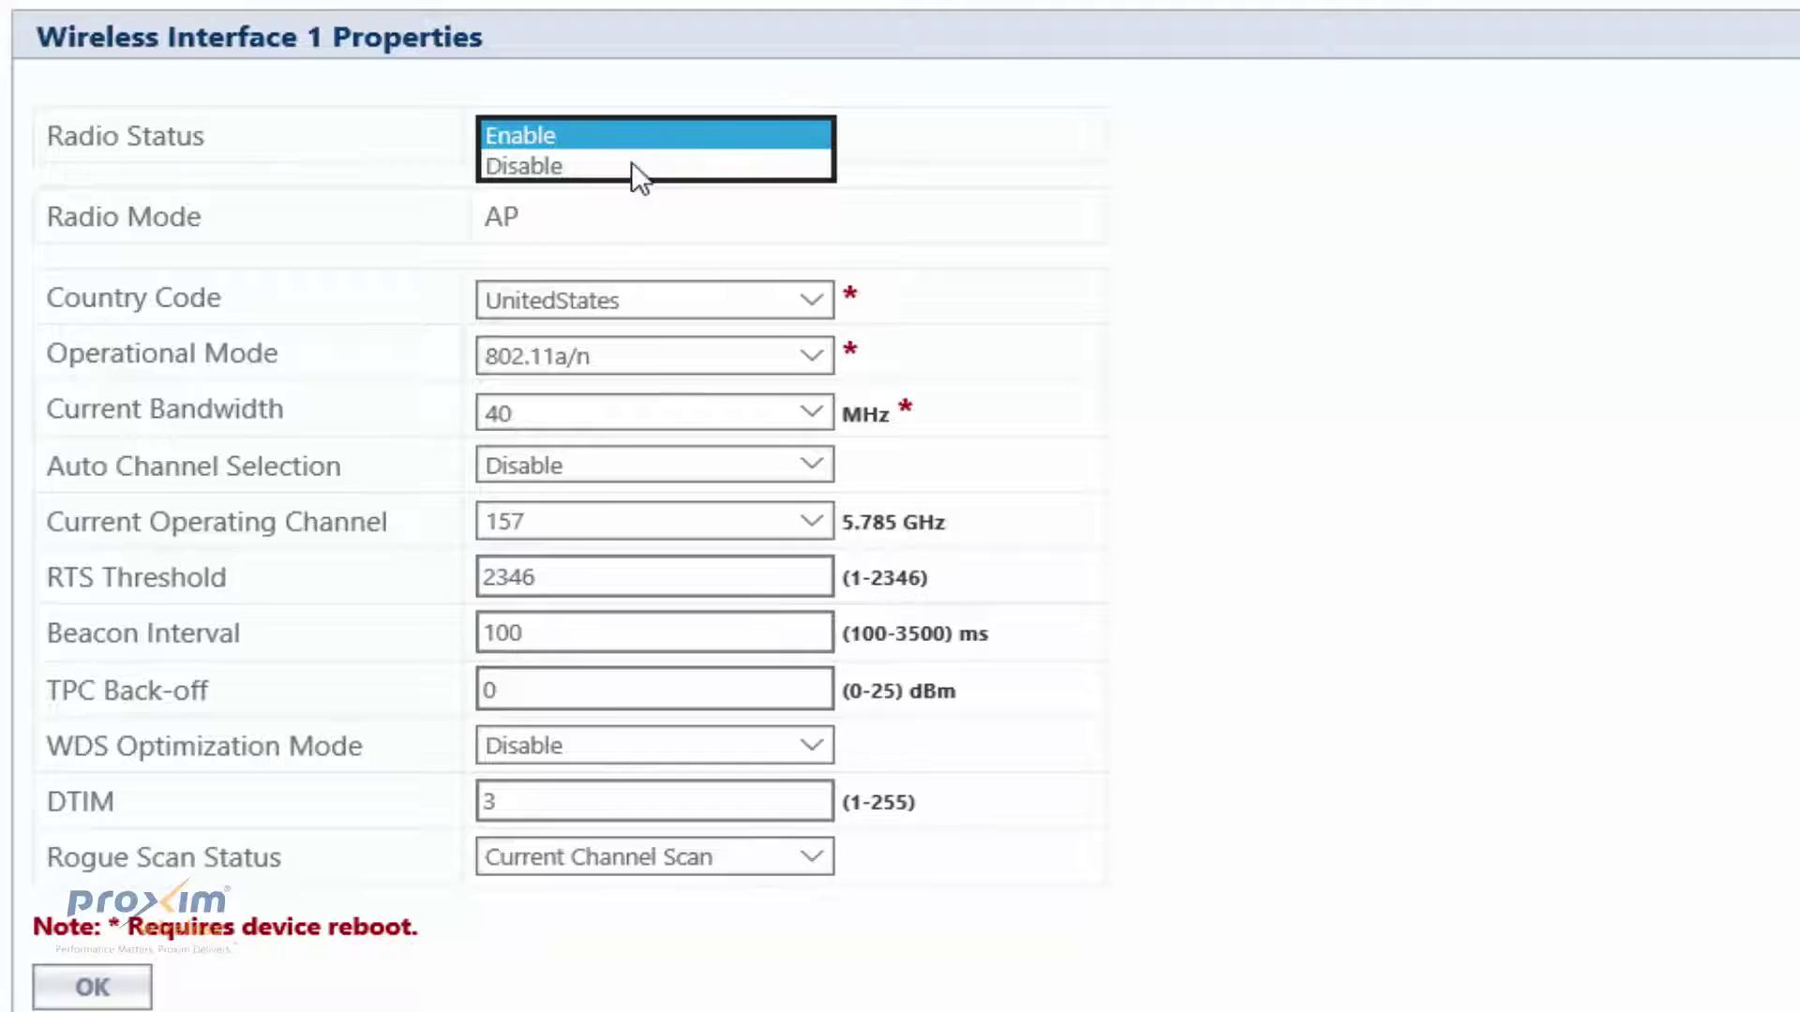
pyautogui.click(635, 216)
pyautogui.click(828, 303)
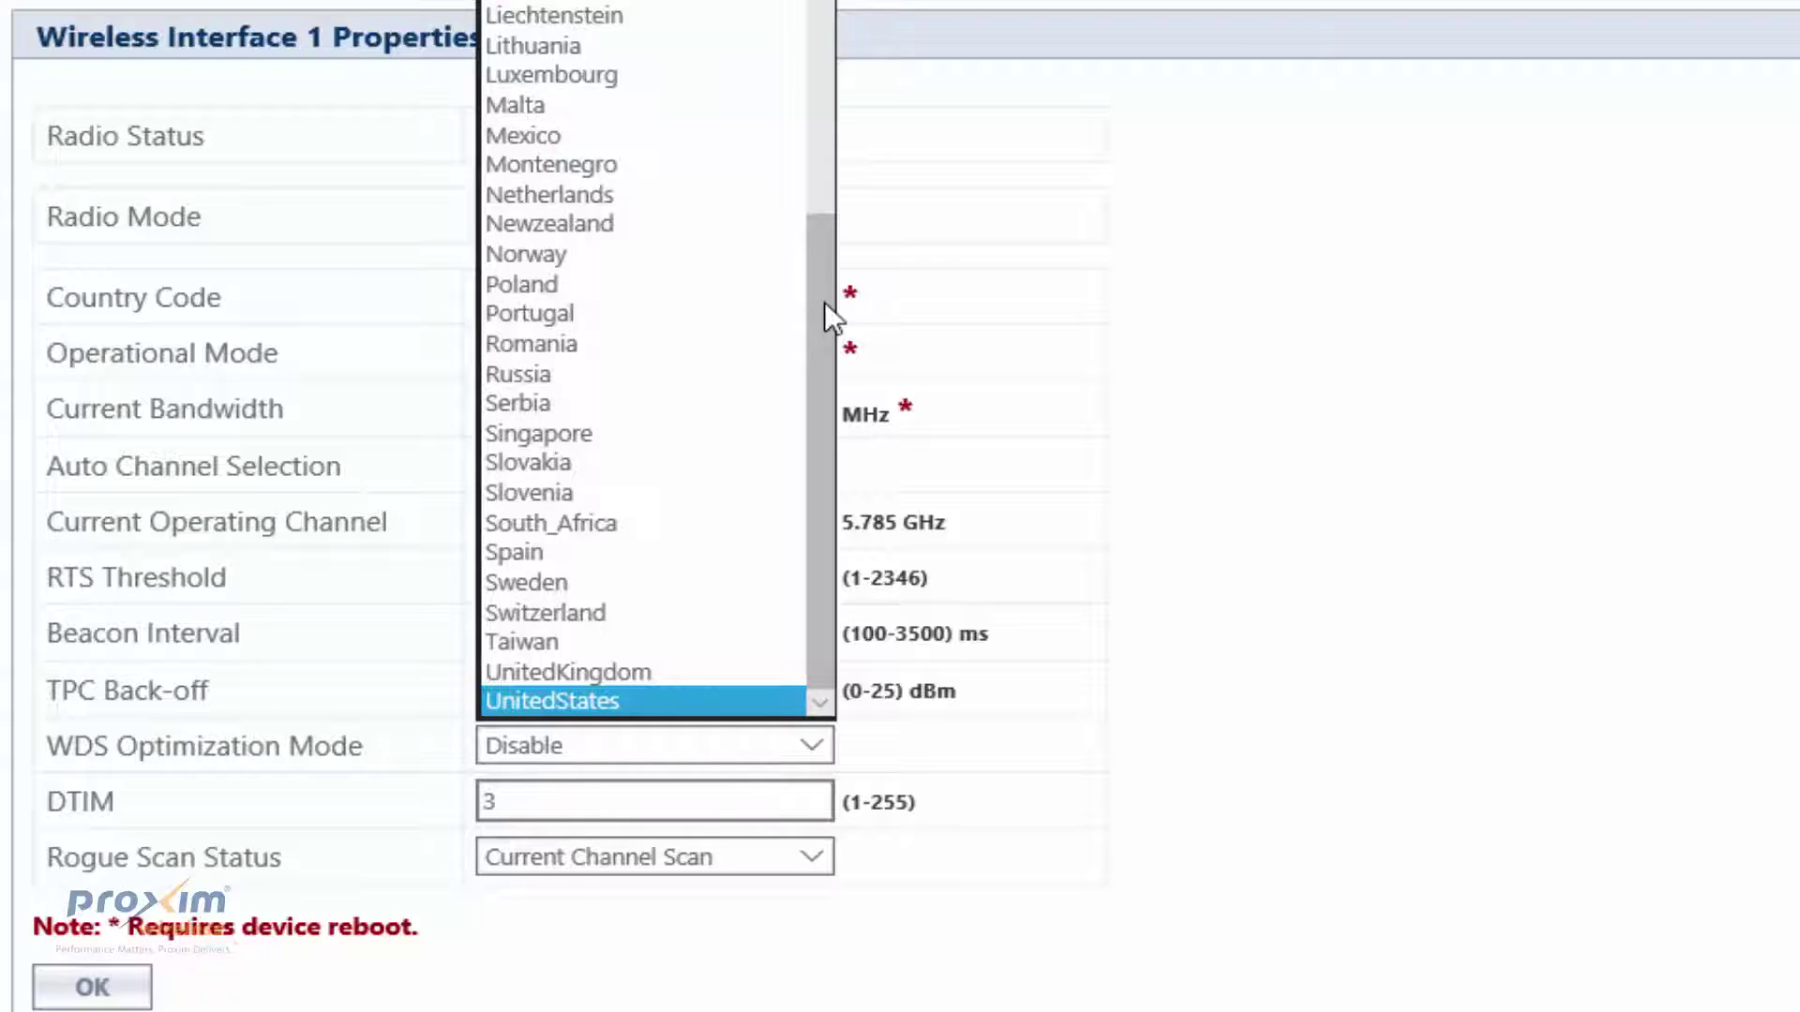
pyautogui.click(944, 294)
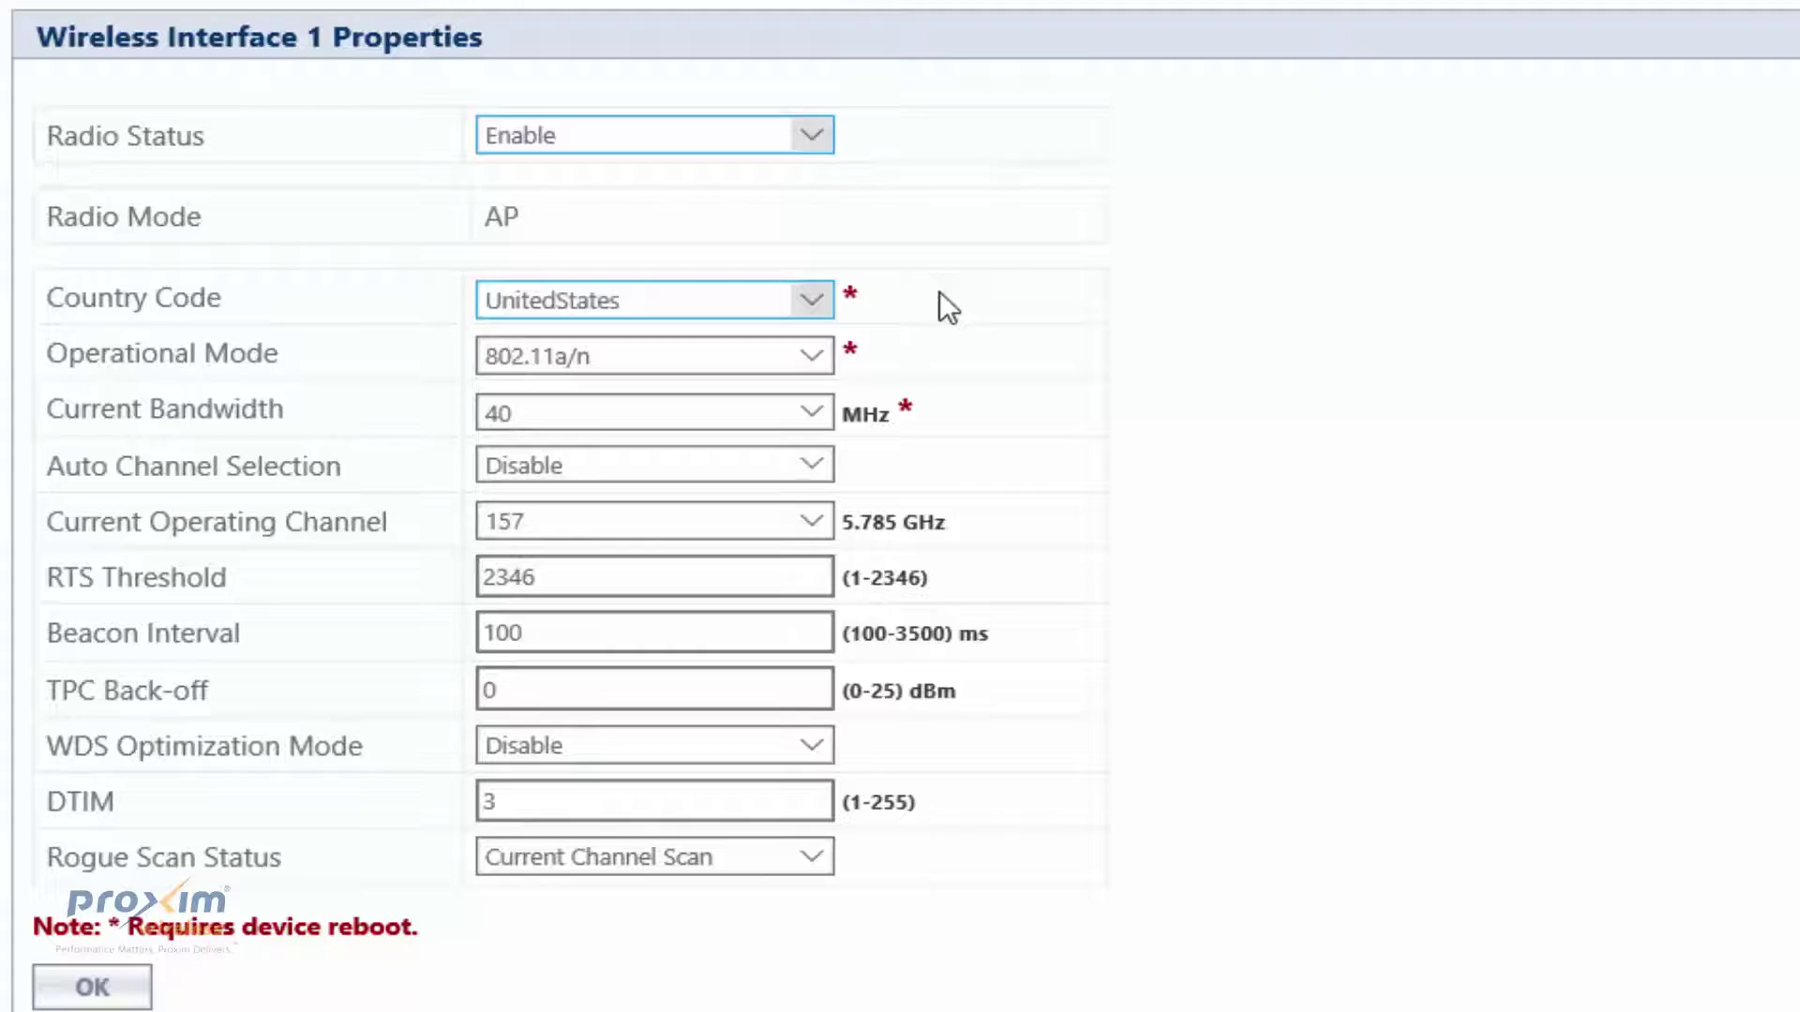
pyautogui.click(809, 355)
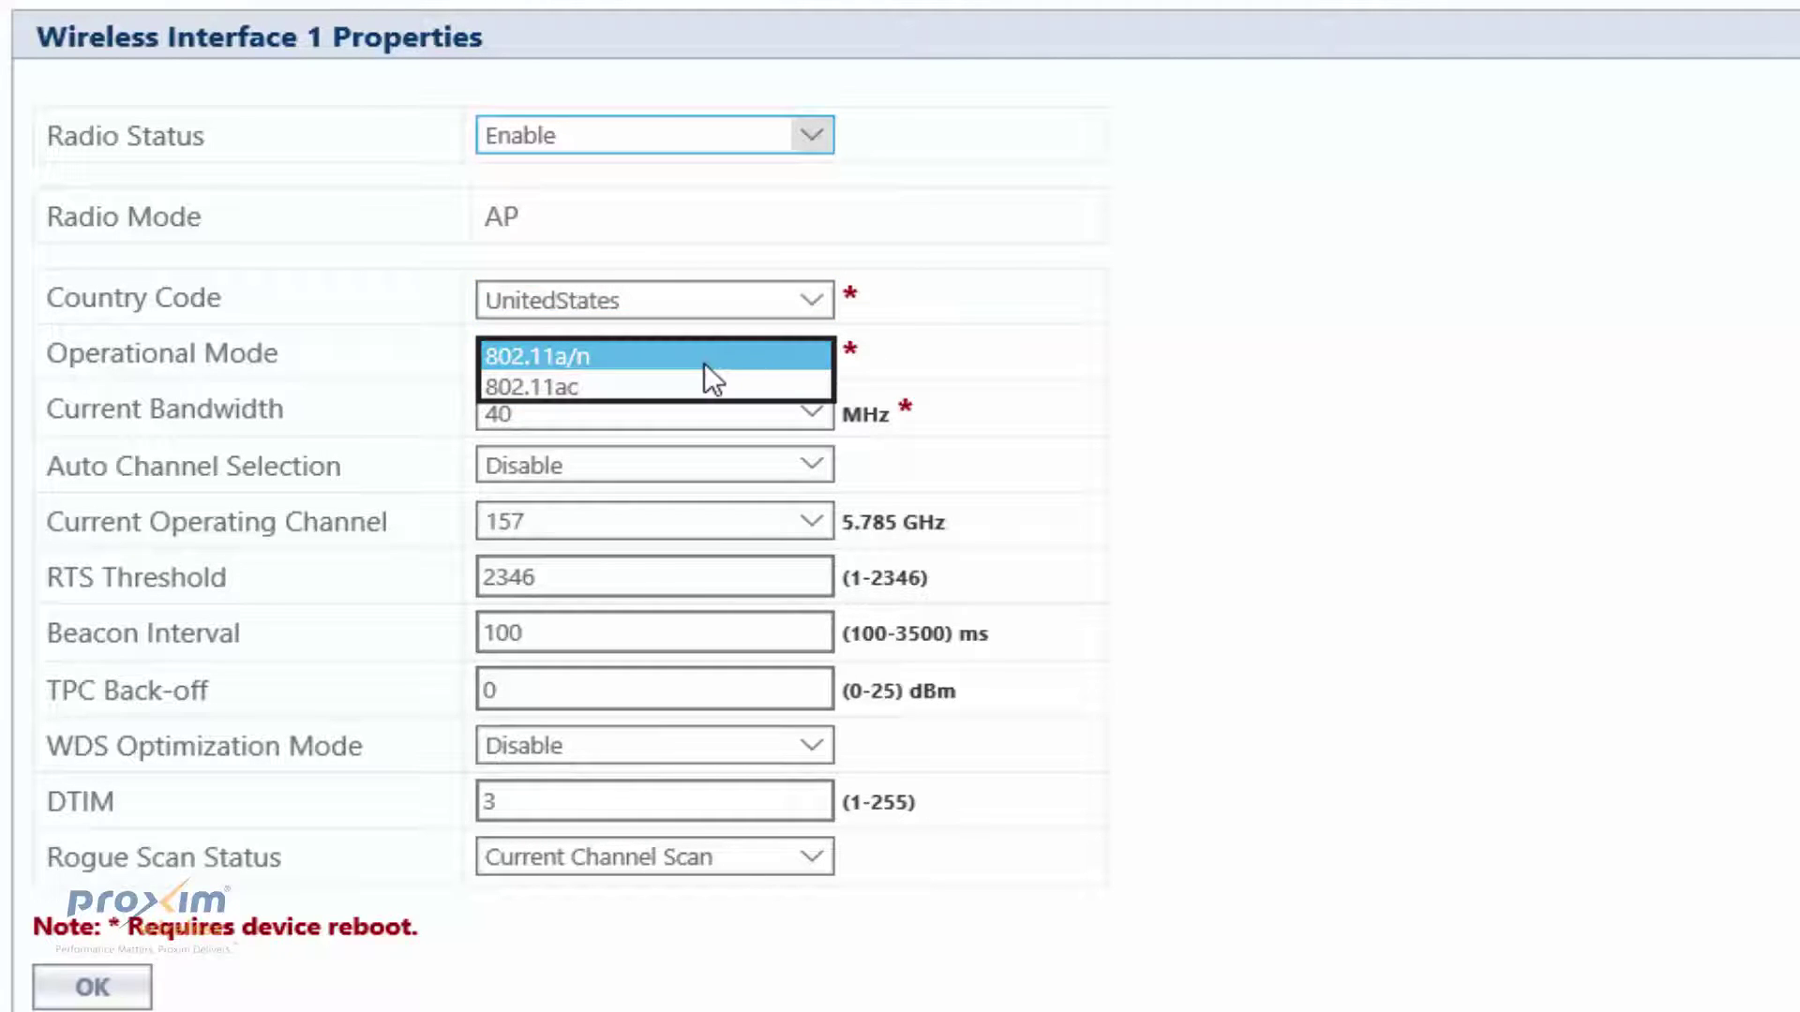
pyautogui.click(841, 406)
# Switch the operational mode to 802.11ac with 40 MHz bandwidth
pyautogui.click(654, 415)
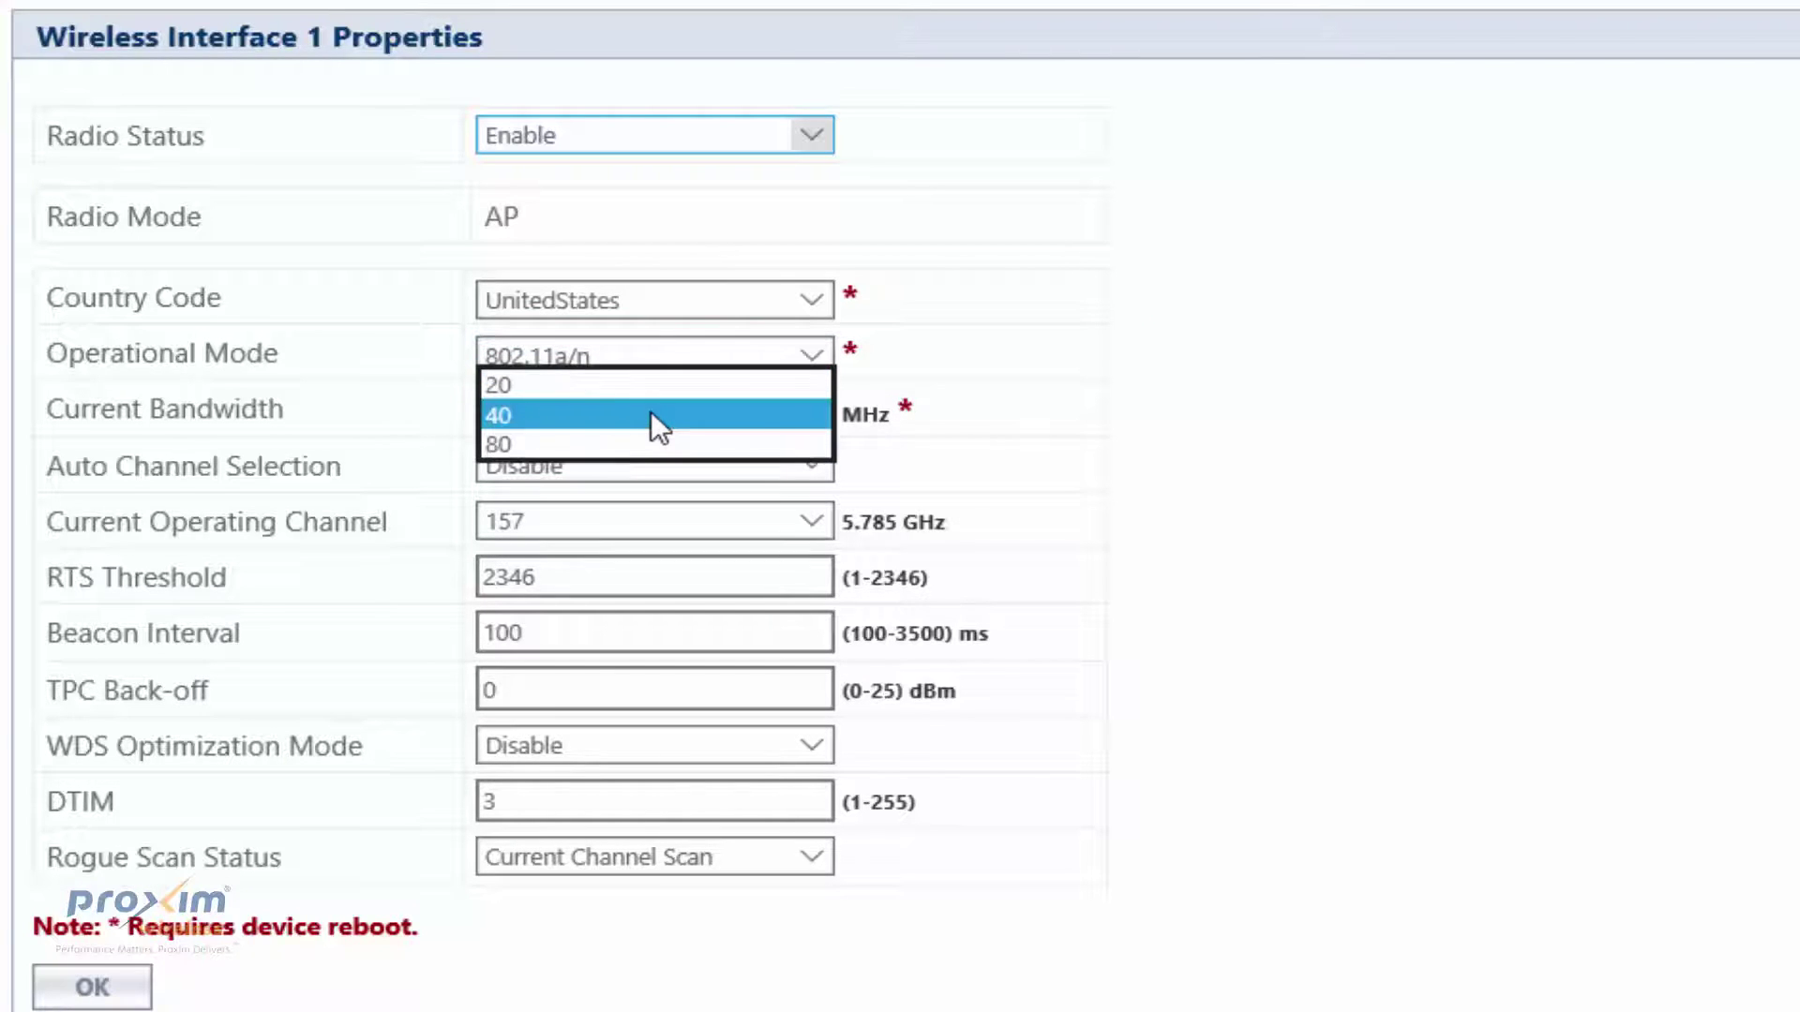
pyautogui.click(605, 439)
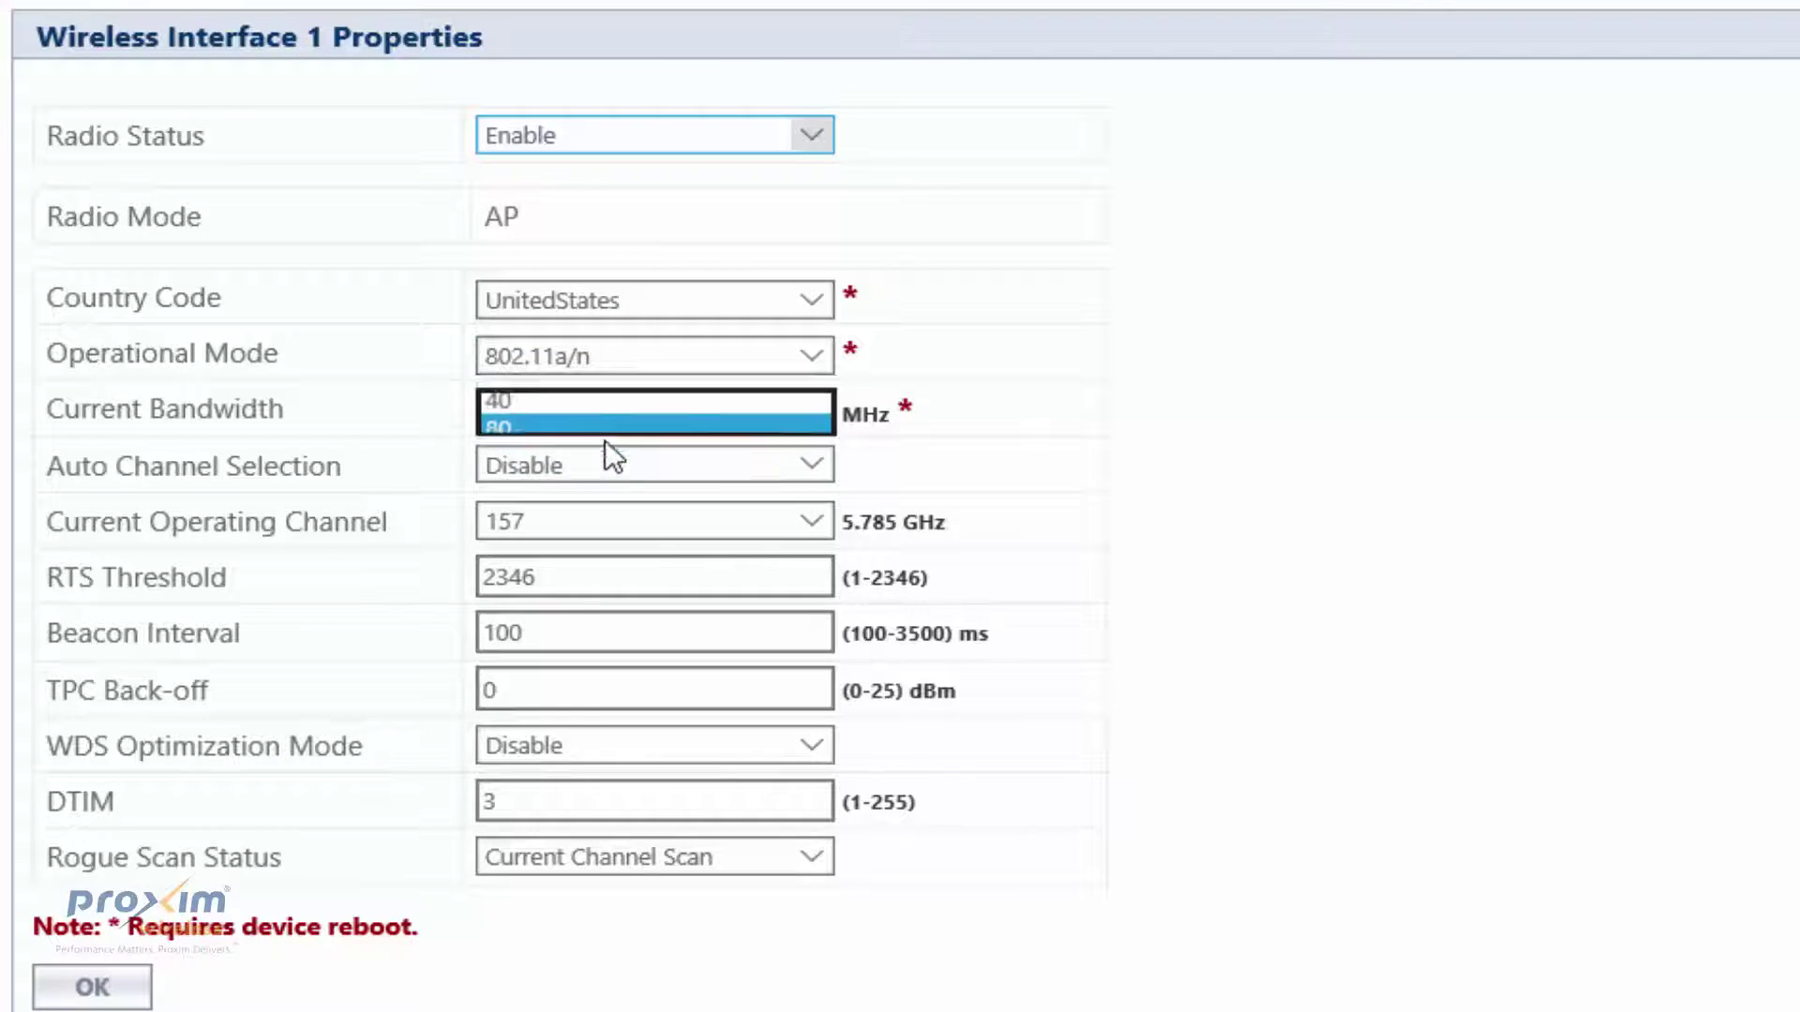
pyautogui.click(656, 365)
pyautogui.click(574, 389)
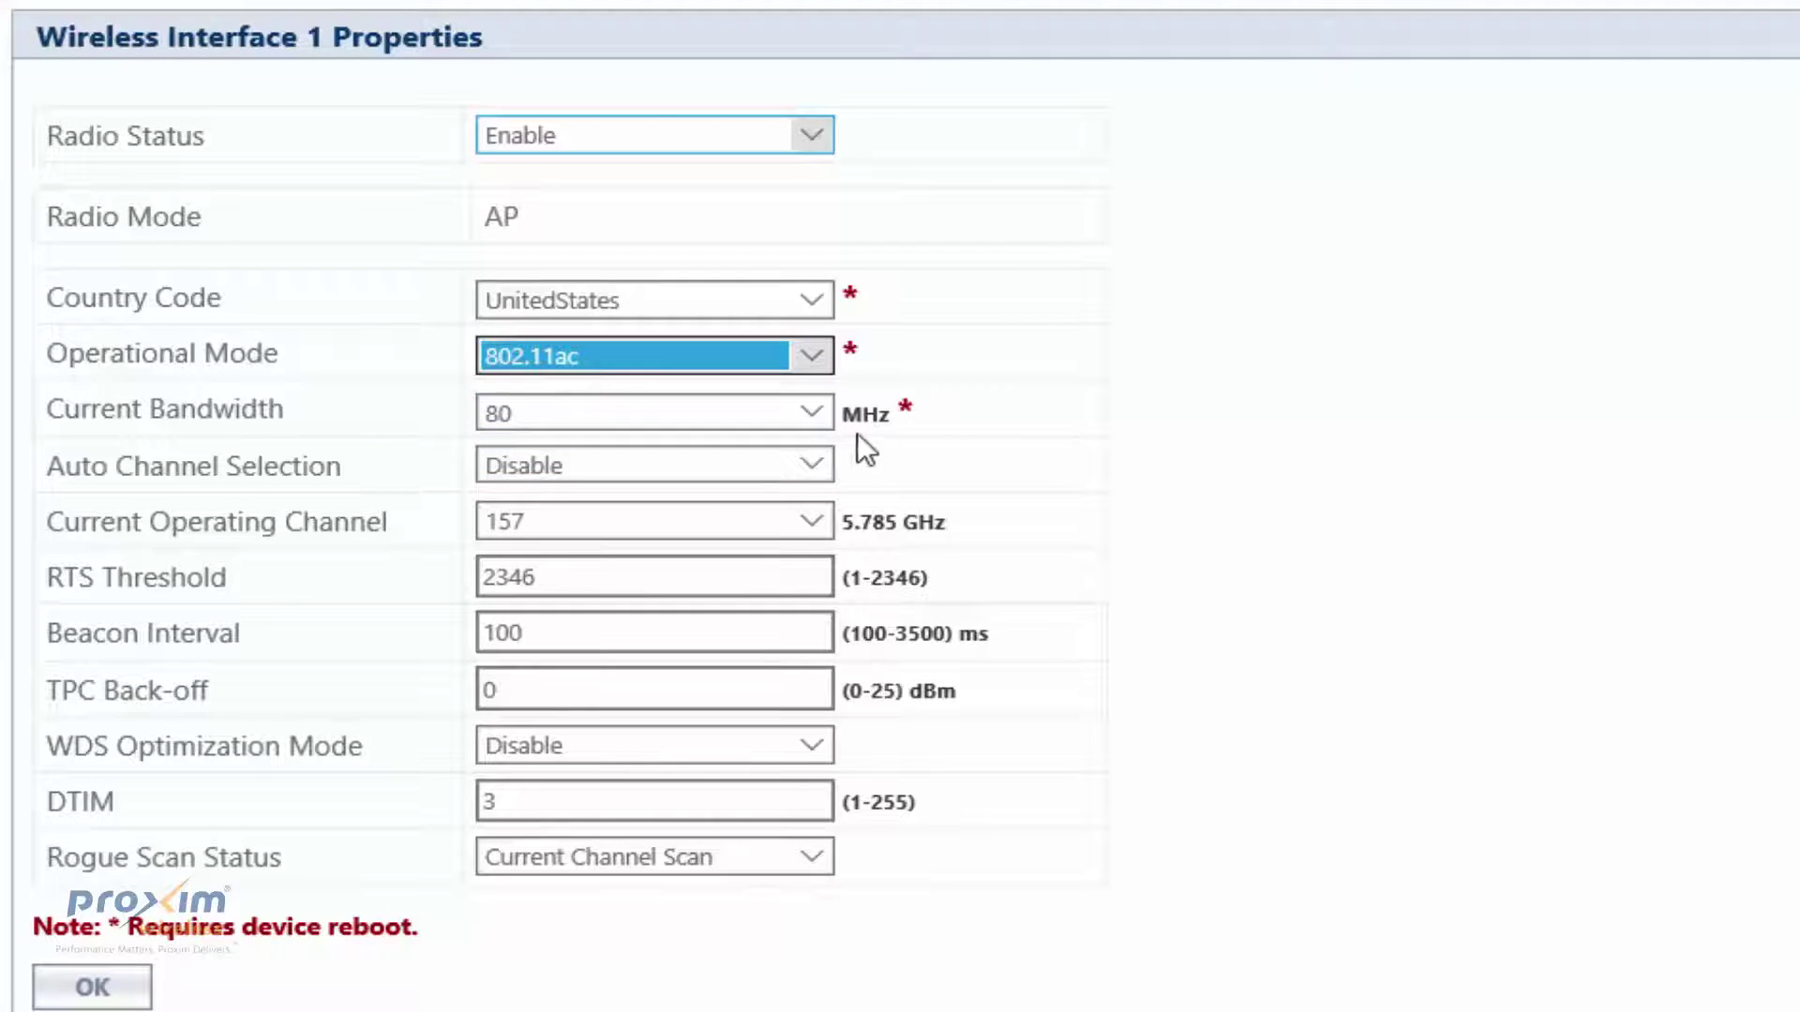
pyautogui.click(807, 346)
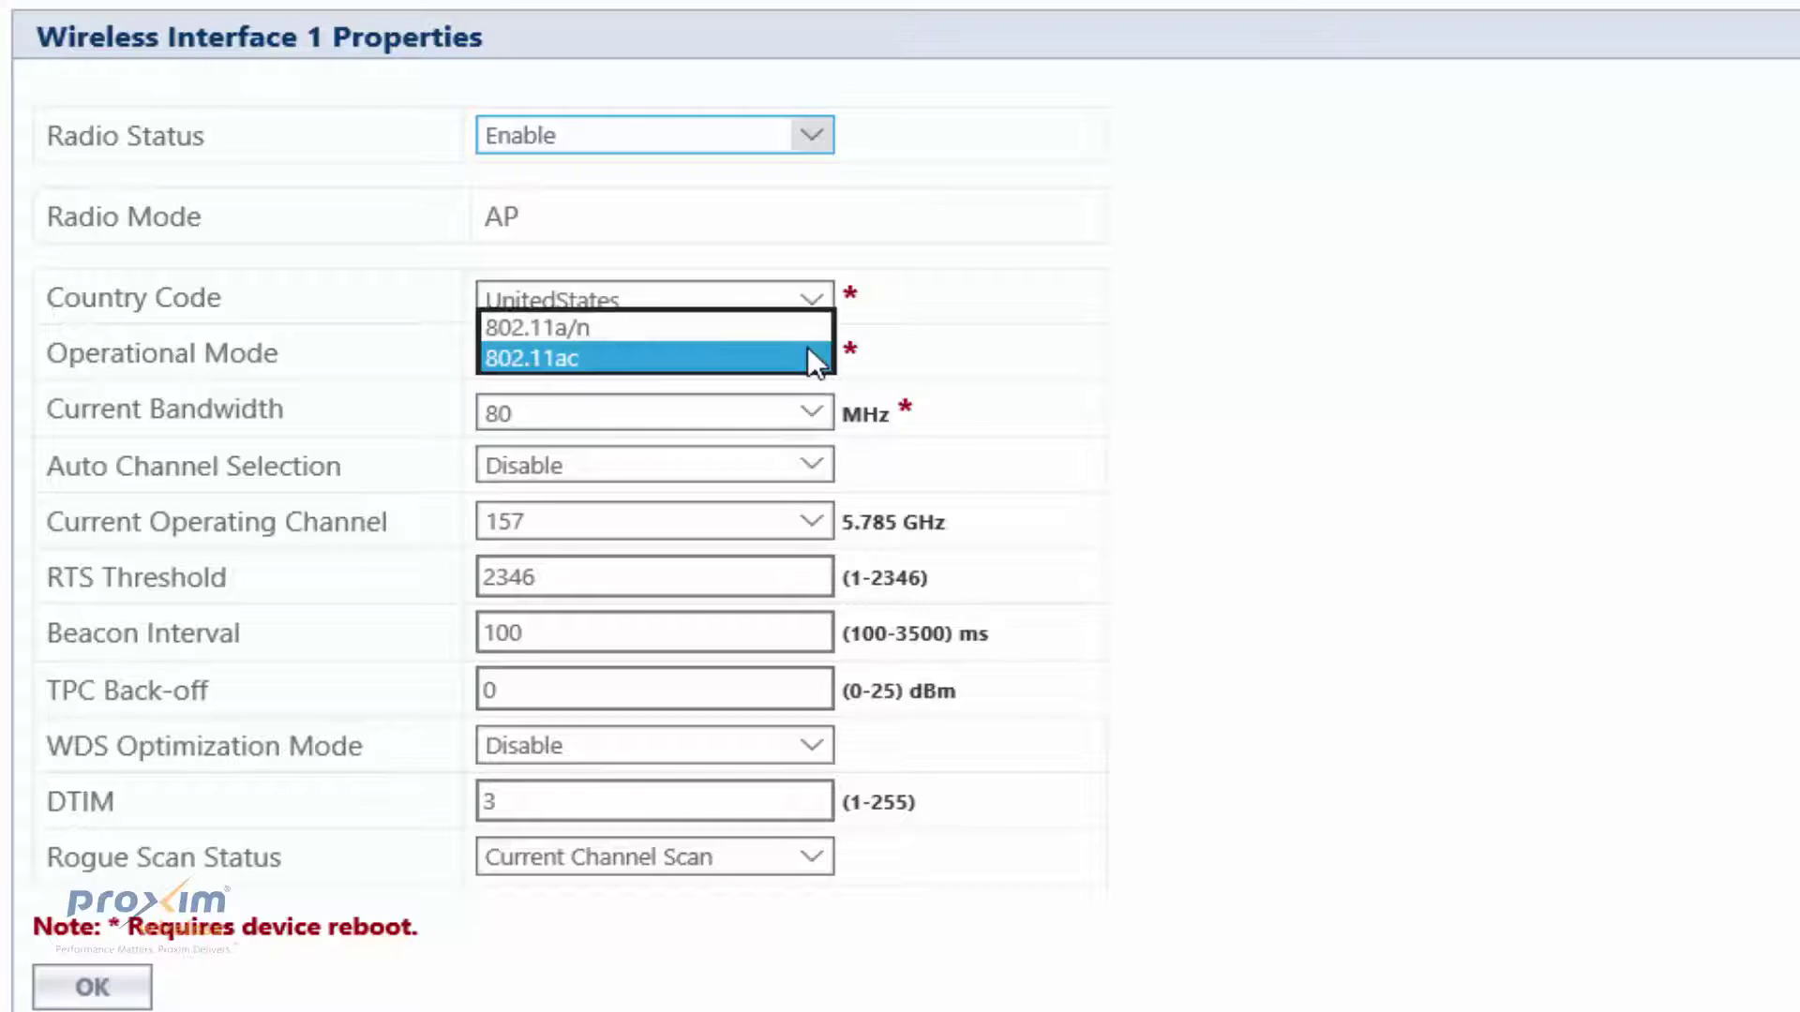
pyautogui.click(801, 368)
pyautogui.click(808, 415)
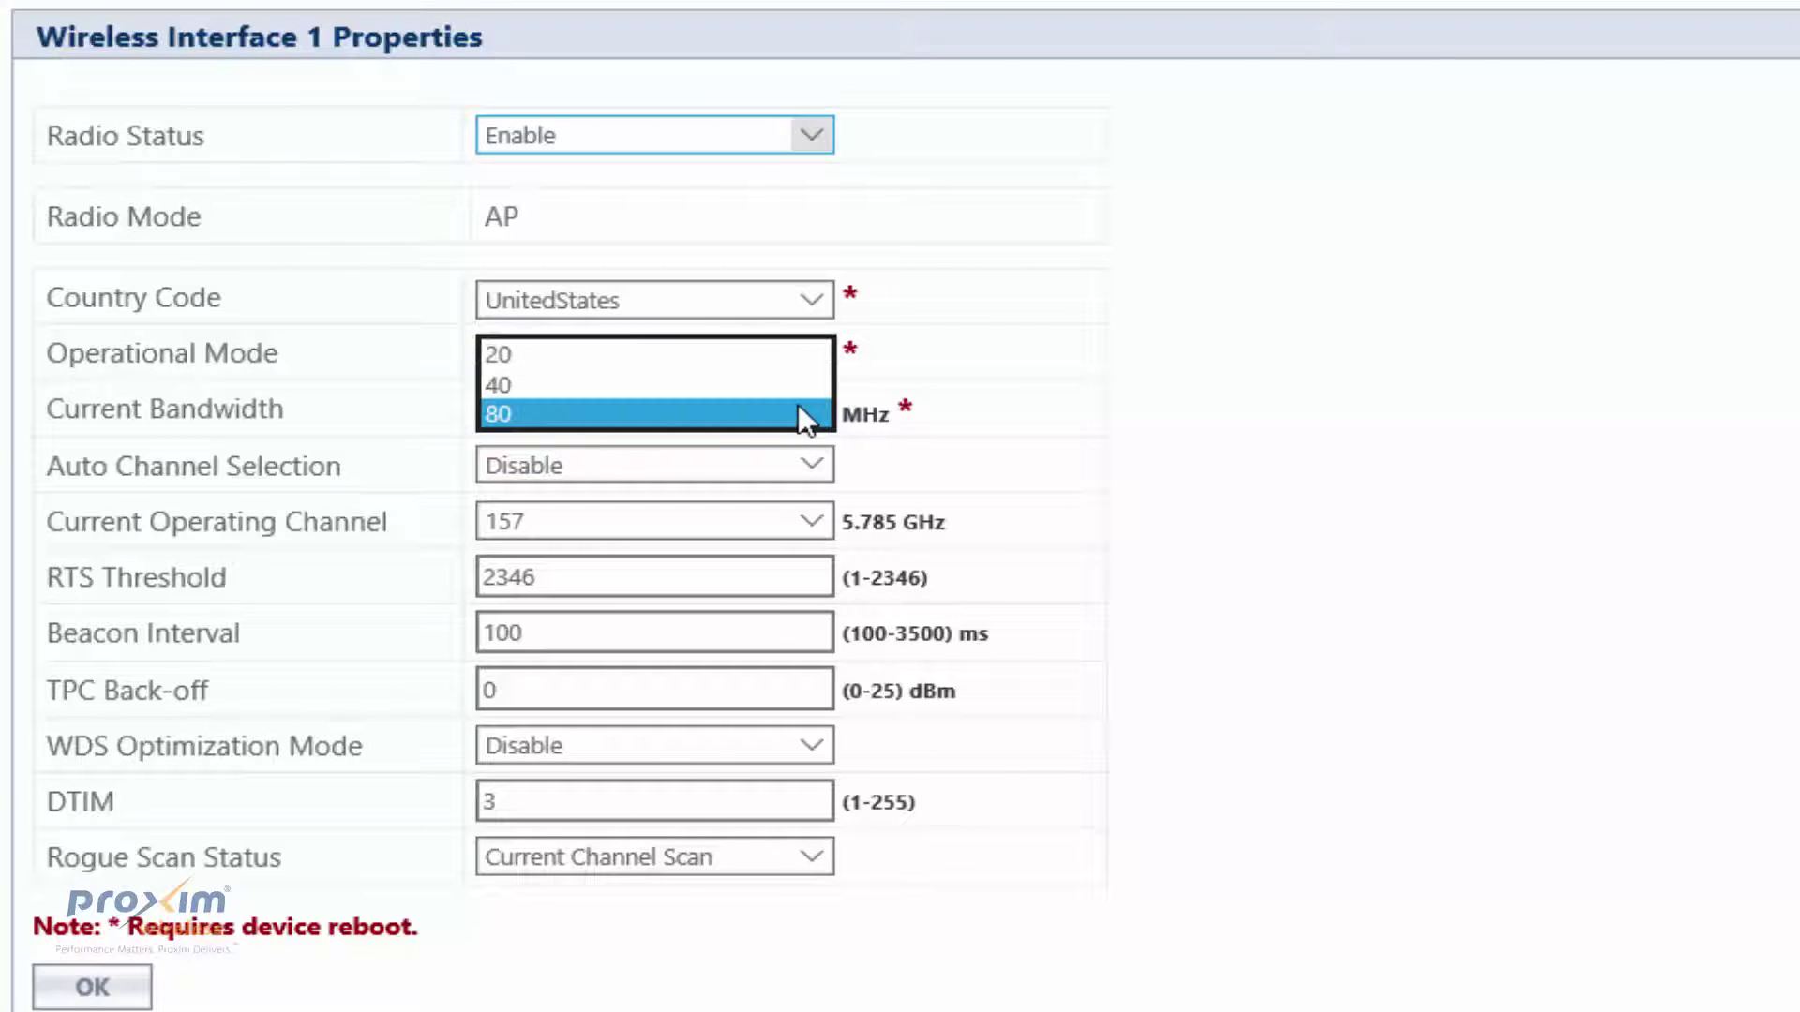
pyautogui.click(728, 381)
pyautogui.click(1175, 518)
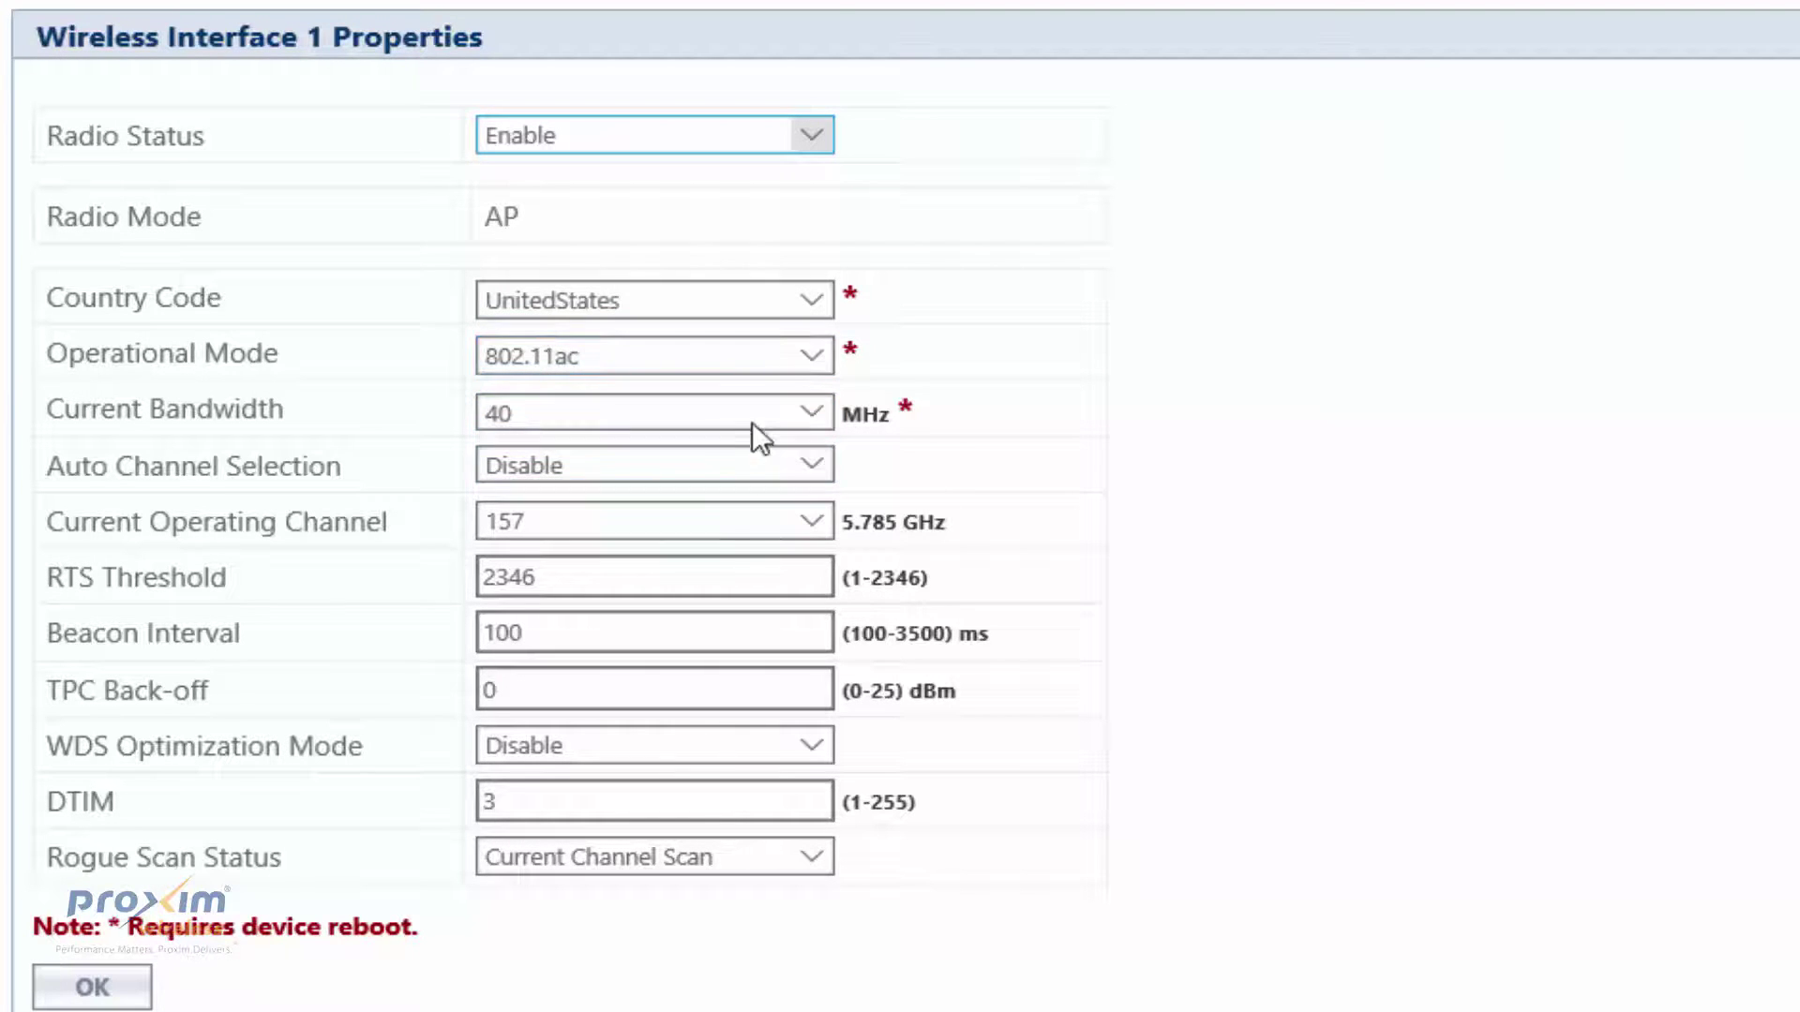
pyautogui.click(801, 417)
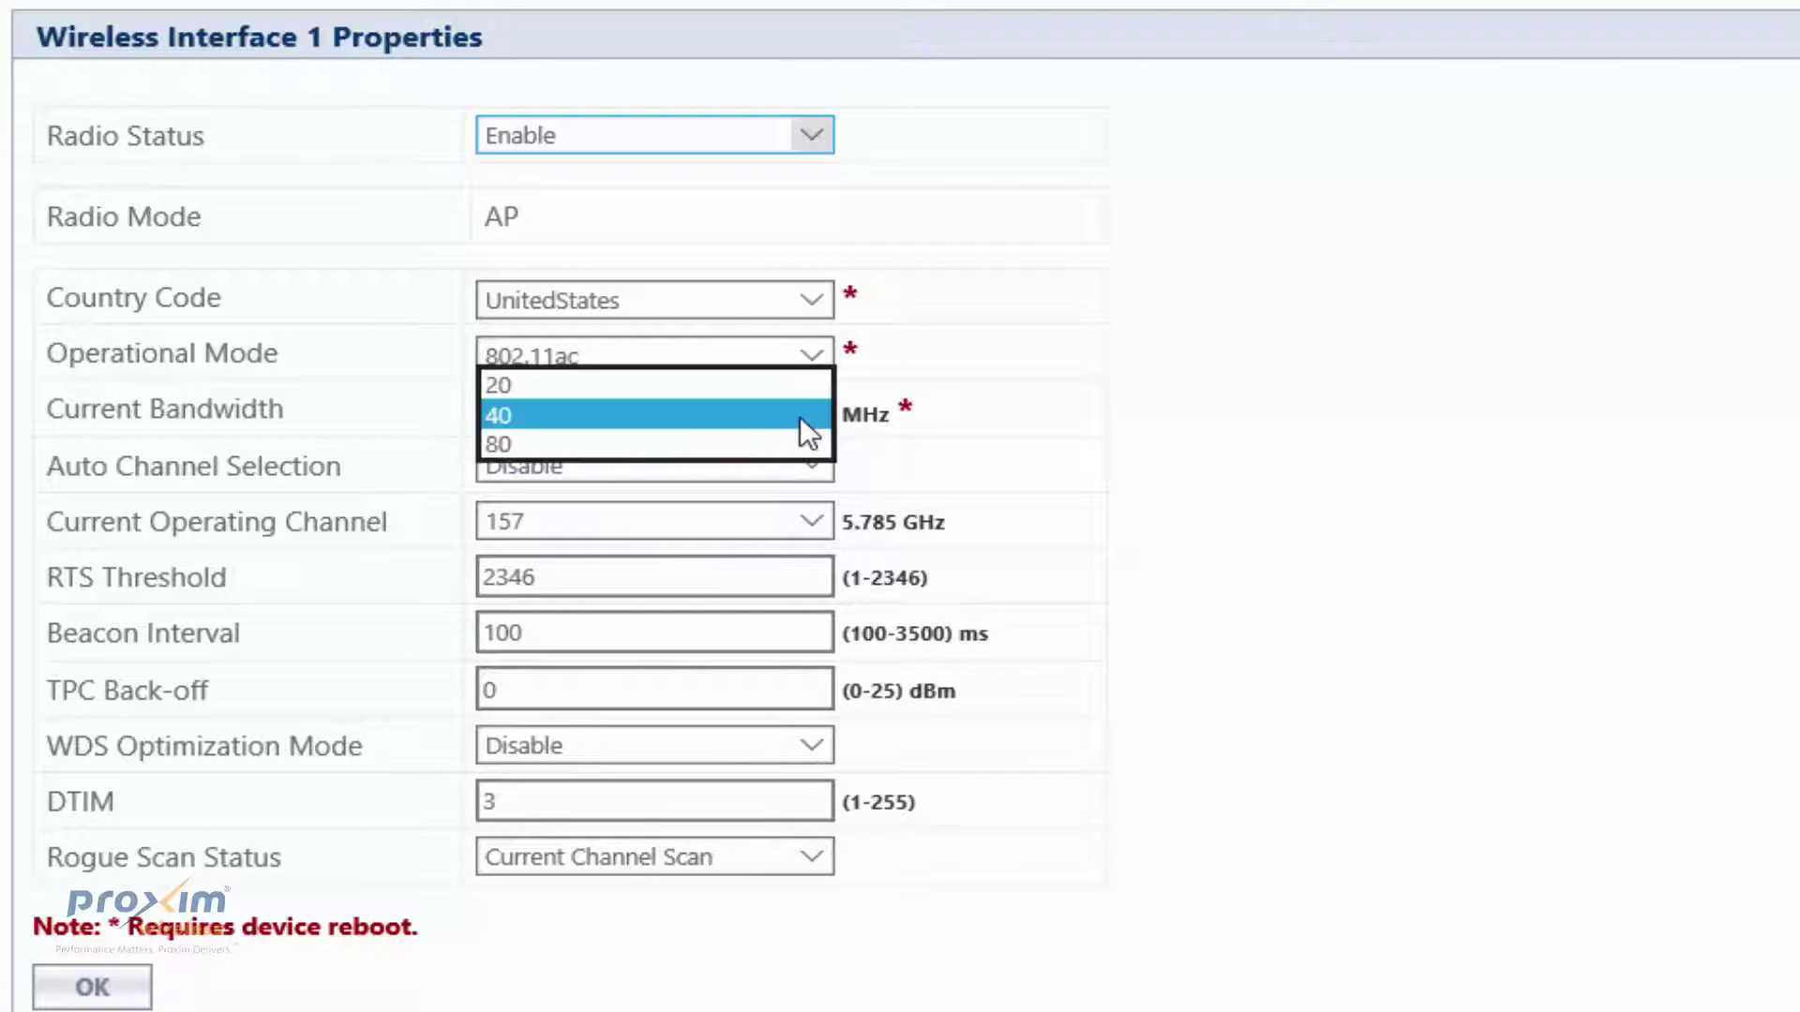
pyautogui.click(733, 412)
# Keep 40 MHz, auto channel disabled and Current Channel Scan, then apply with OK
pyautogui.click(600, 405)
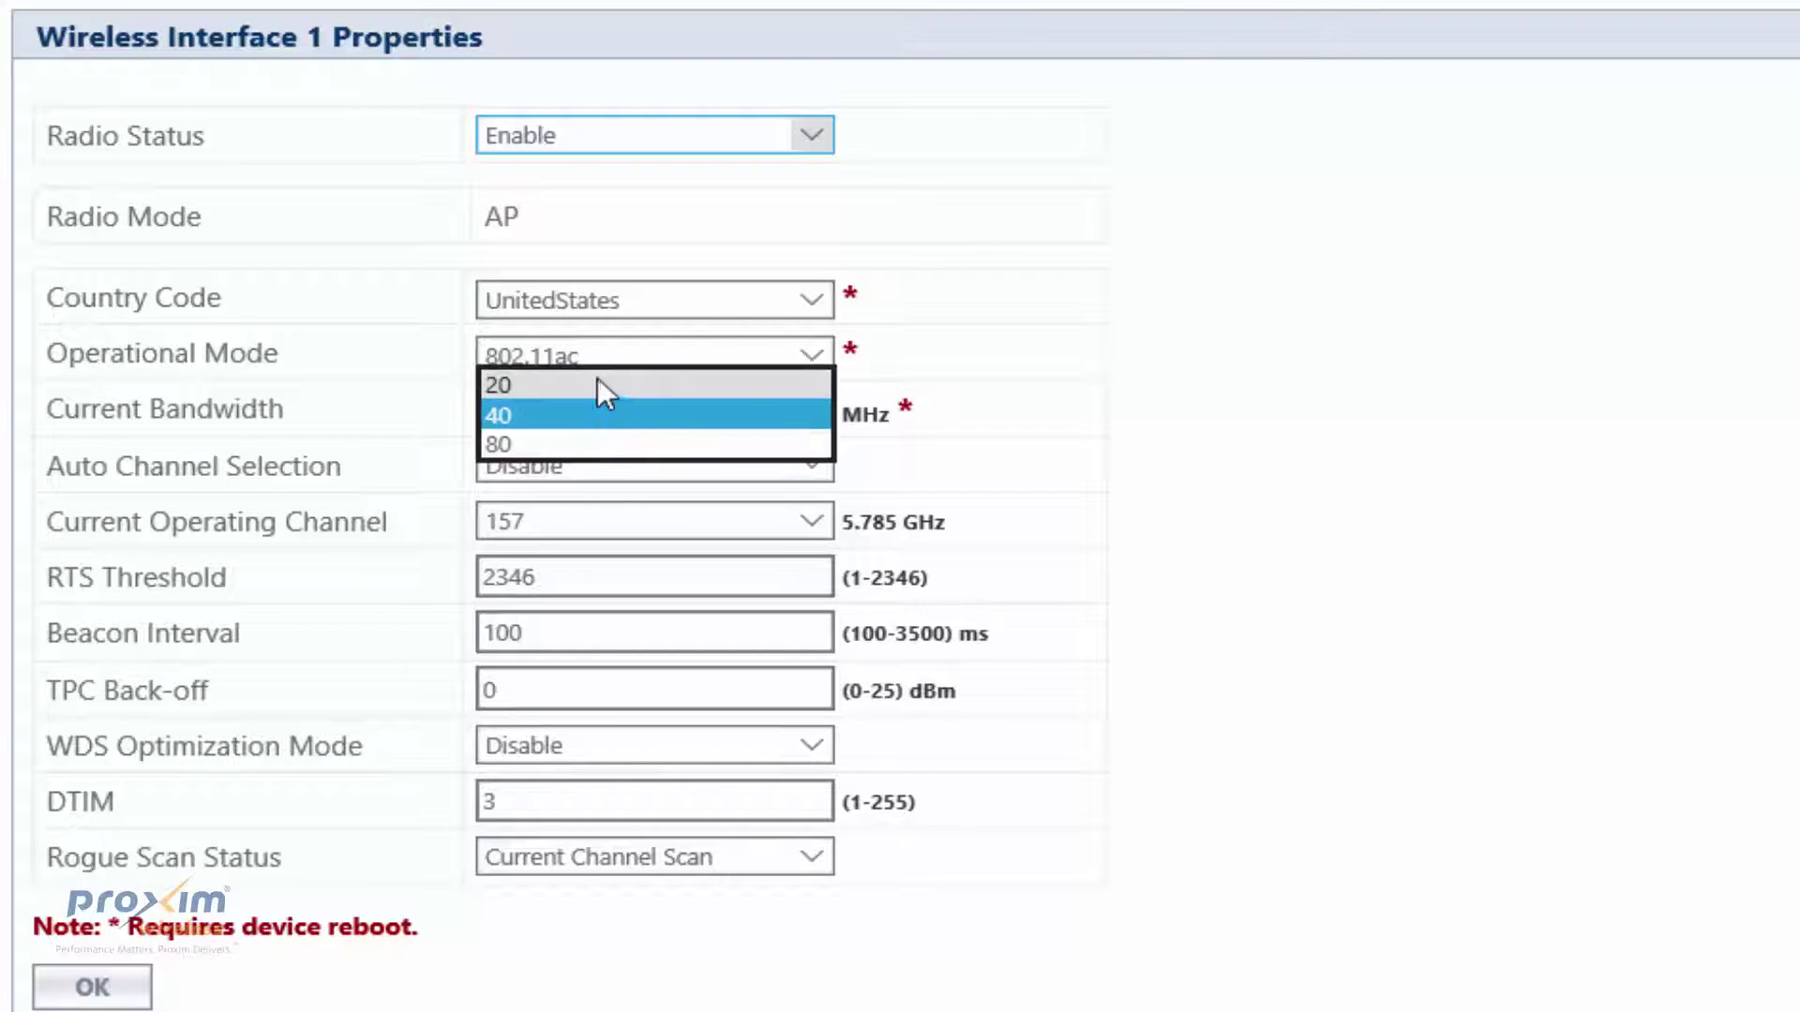
pyautogui.click(1005, 457)
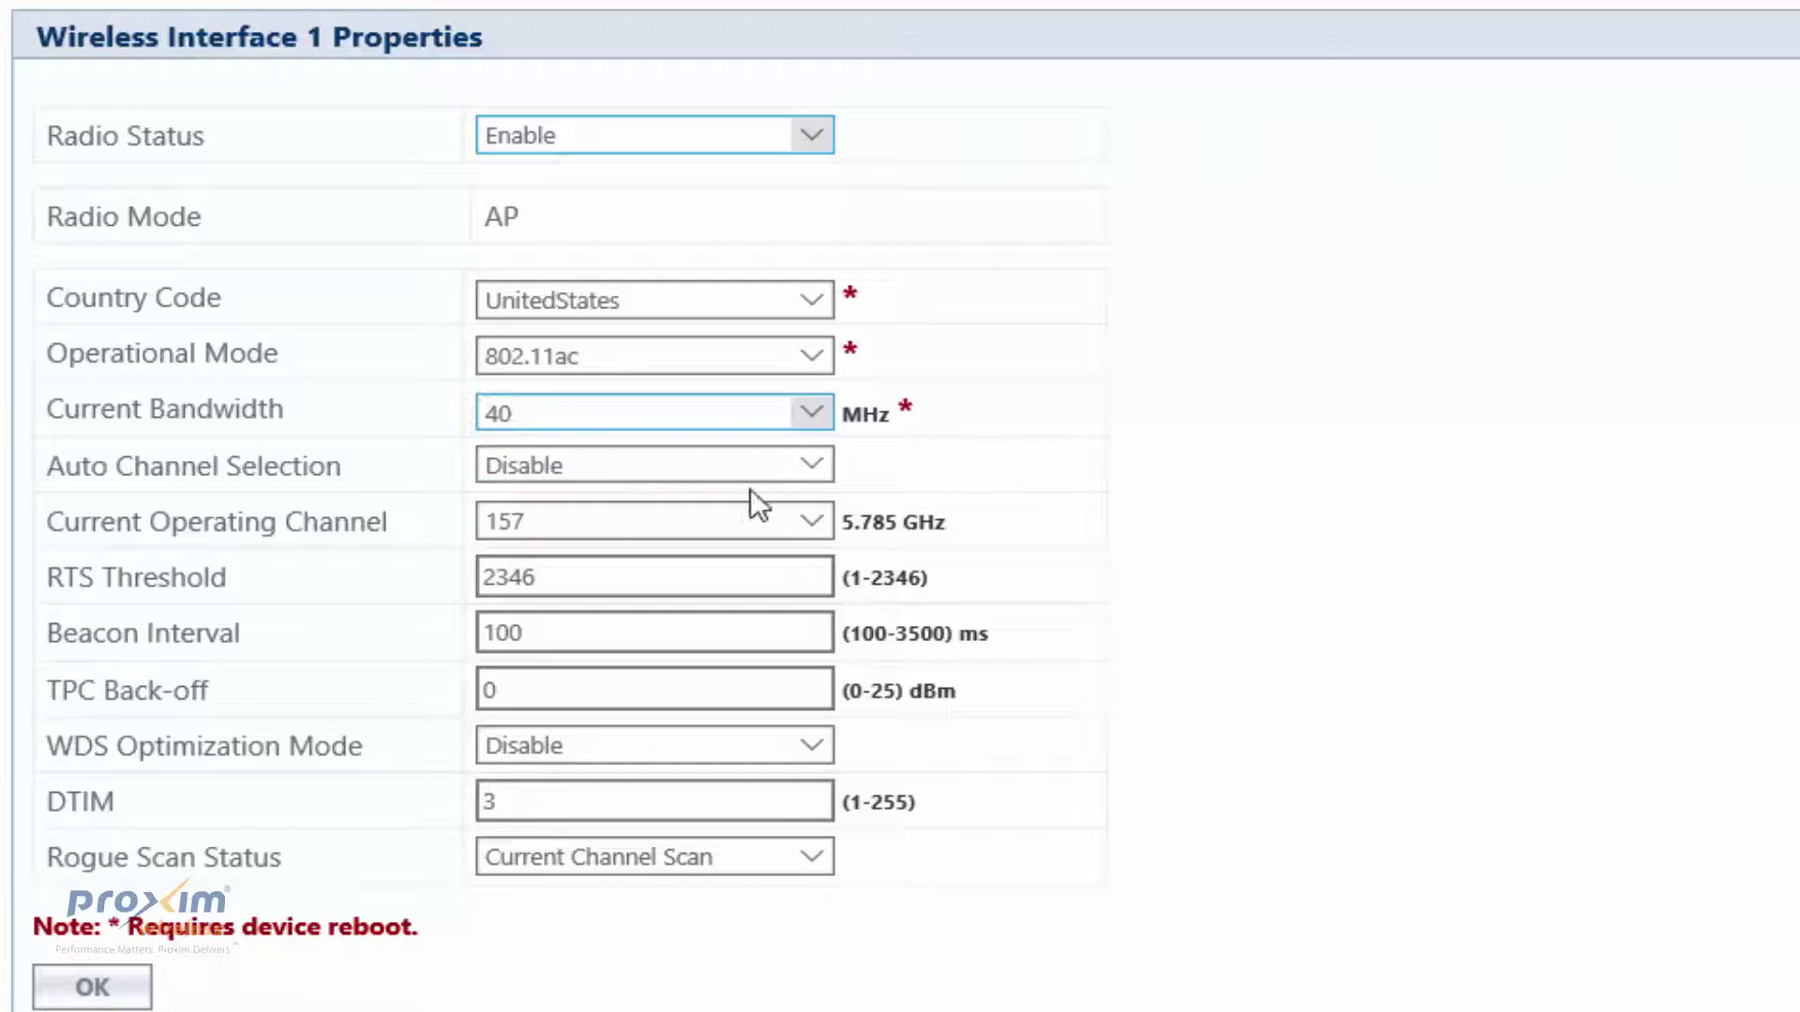
pyautogui.click(643, 466)
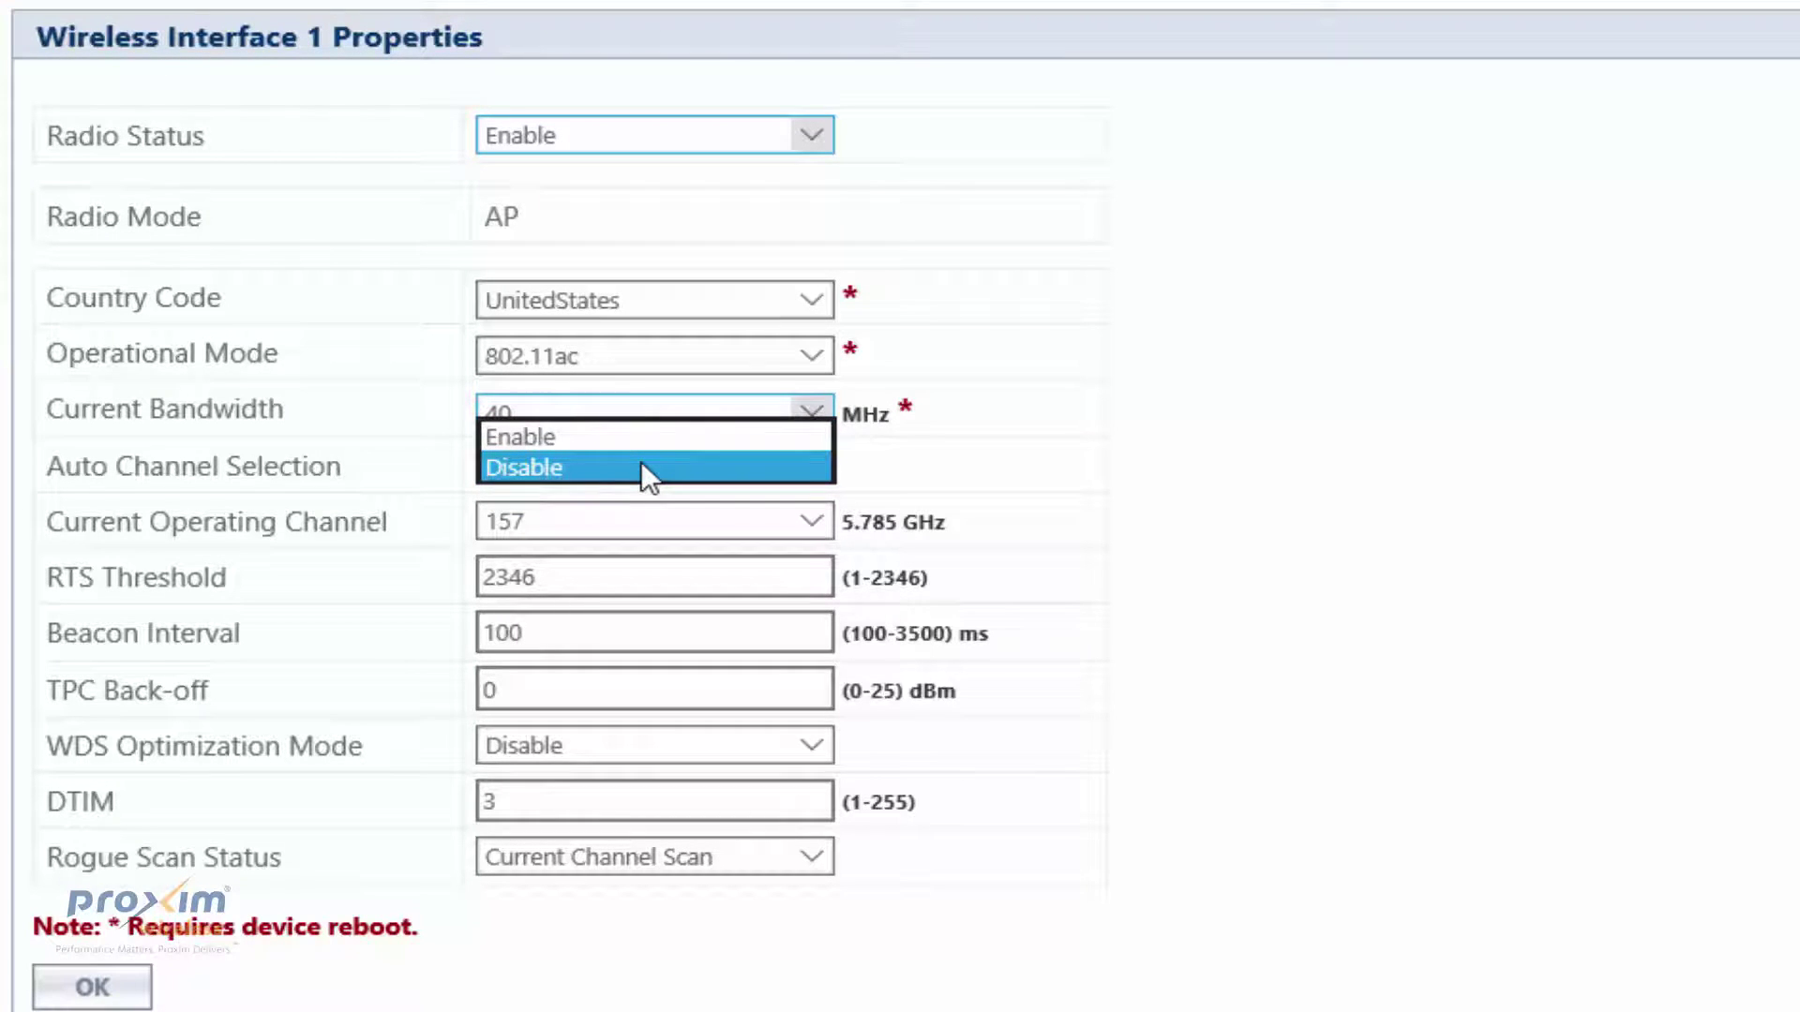
pyautogui.click(945, 452)
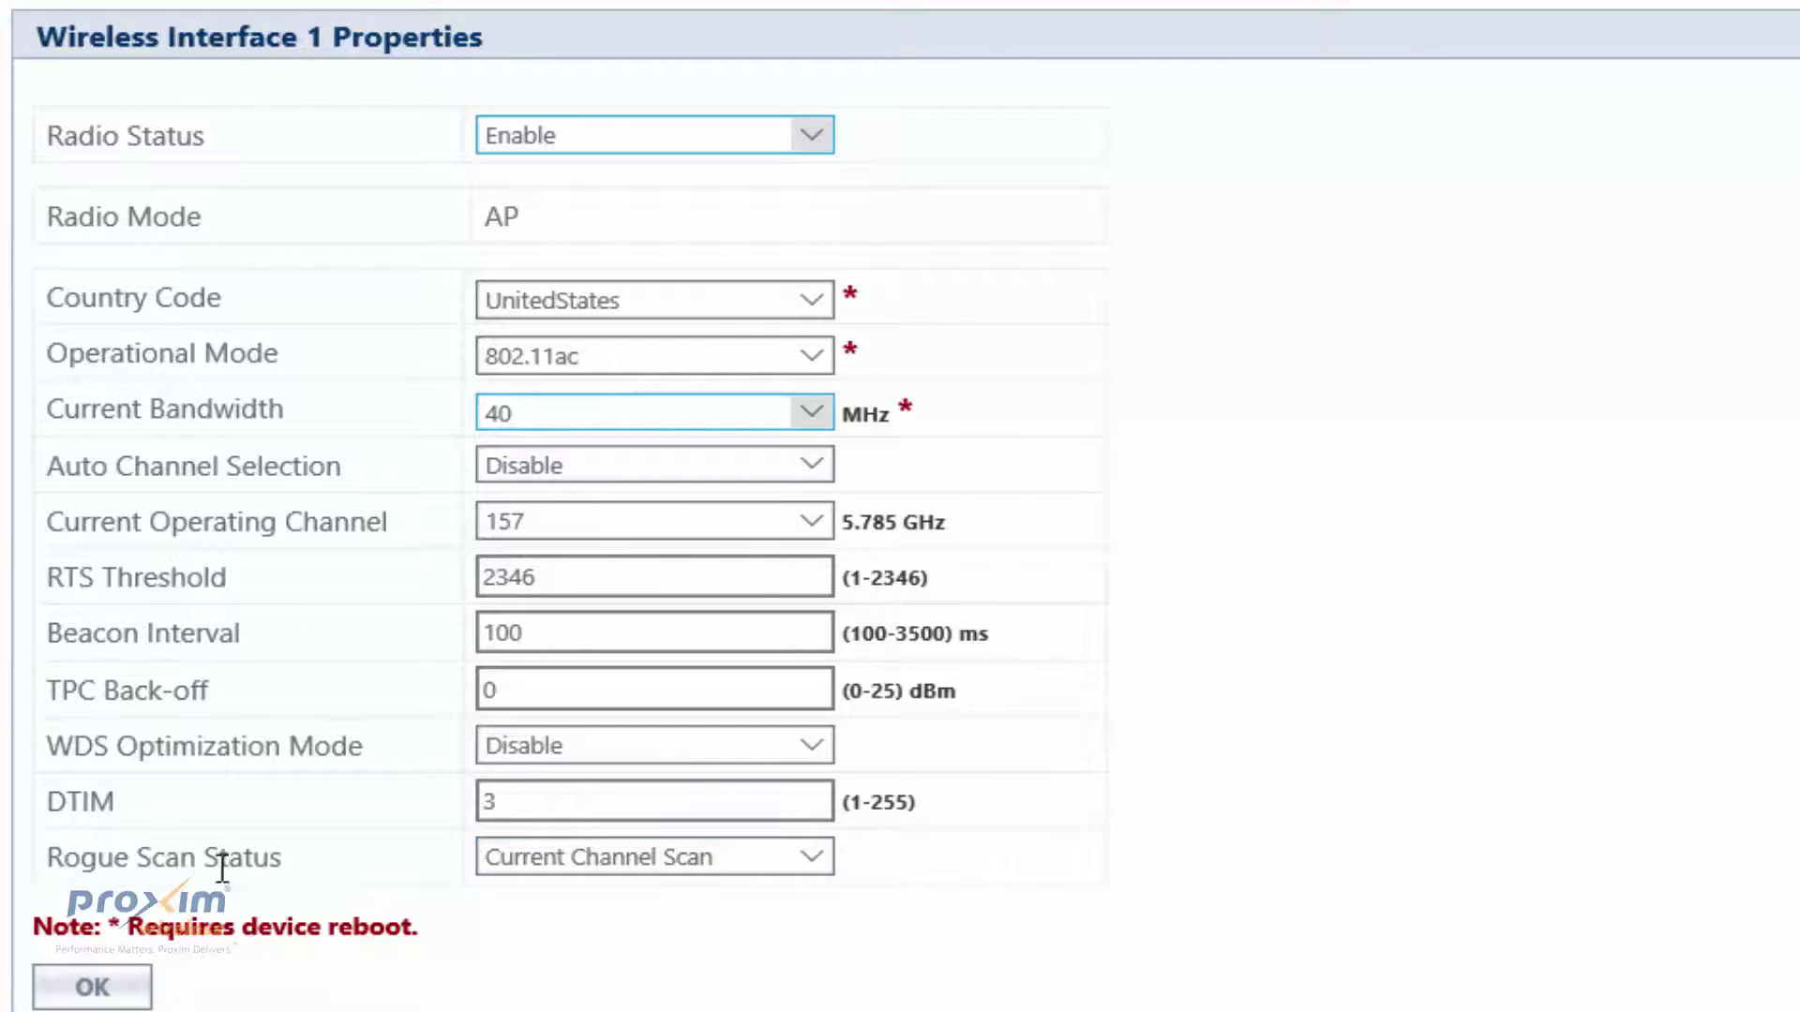
pyautogui.click(738, 838)
pyautogui.click(1051, 874)
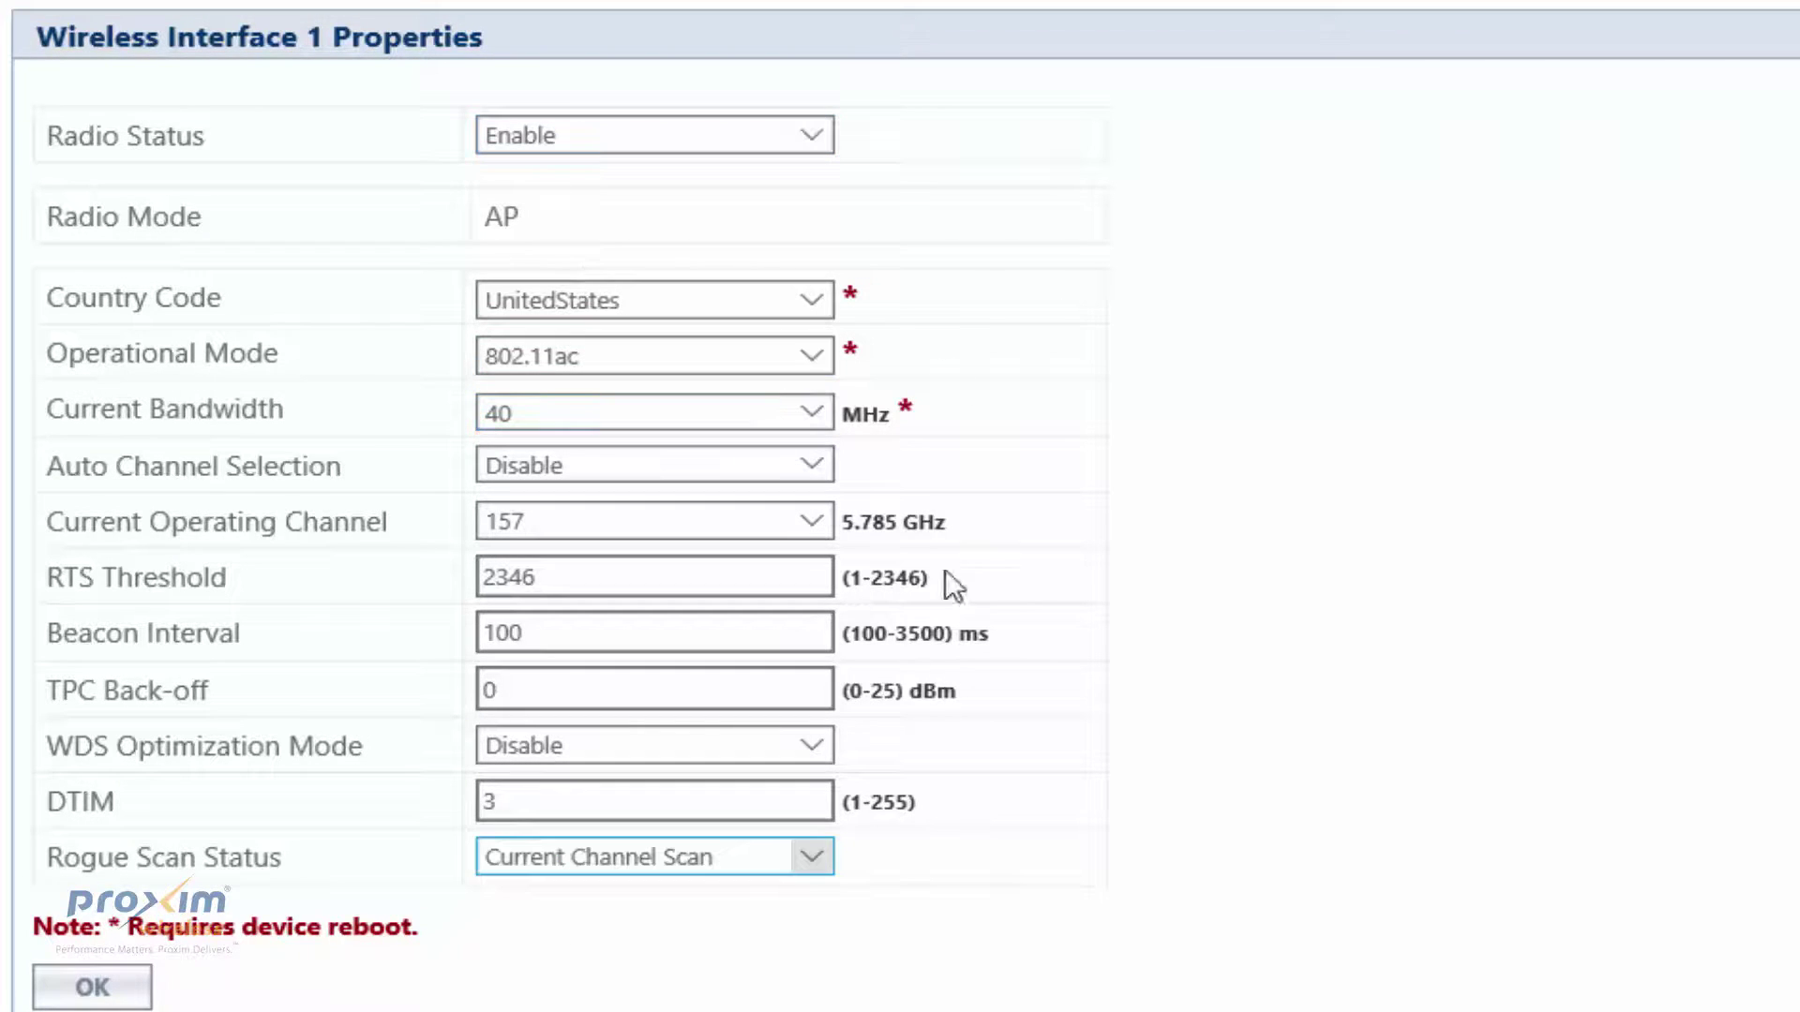
pyautogui.click(94, 988)
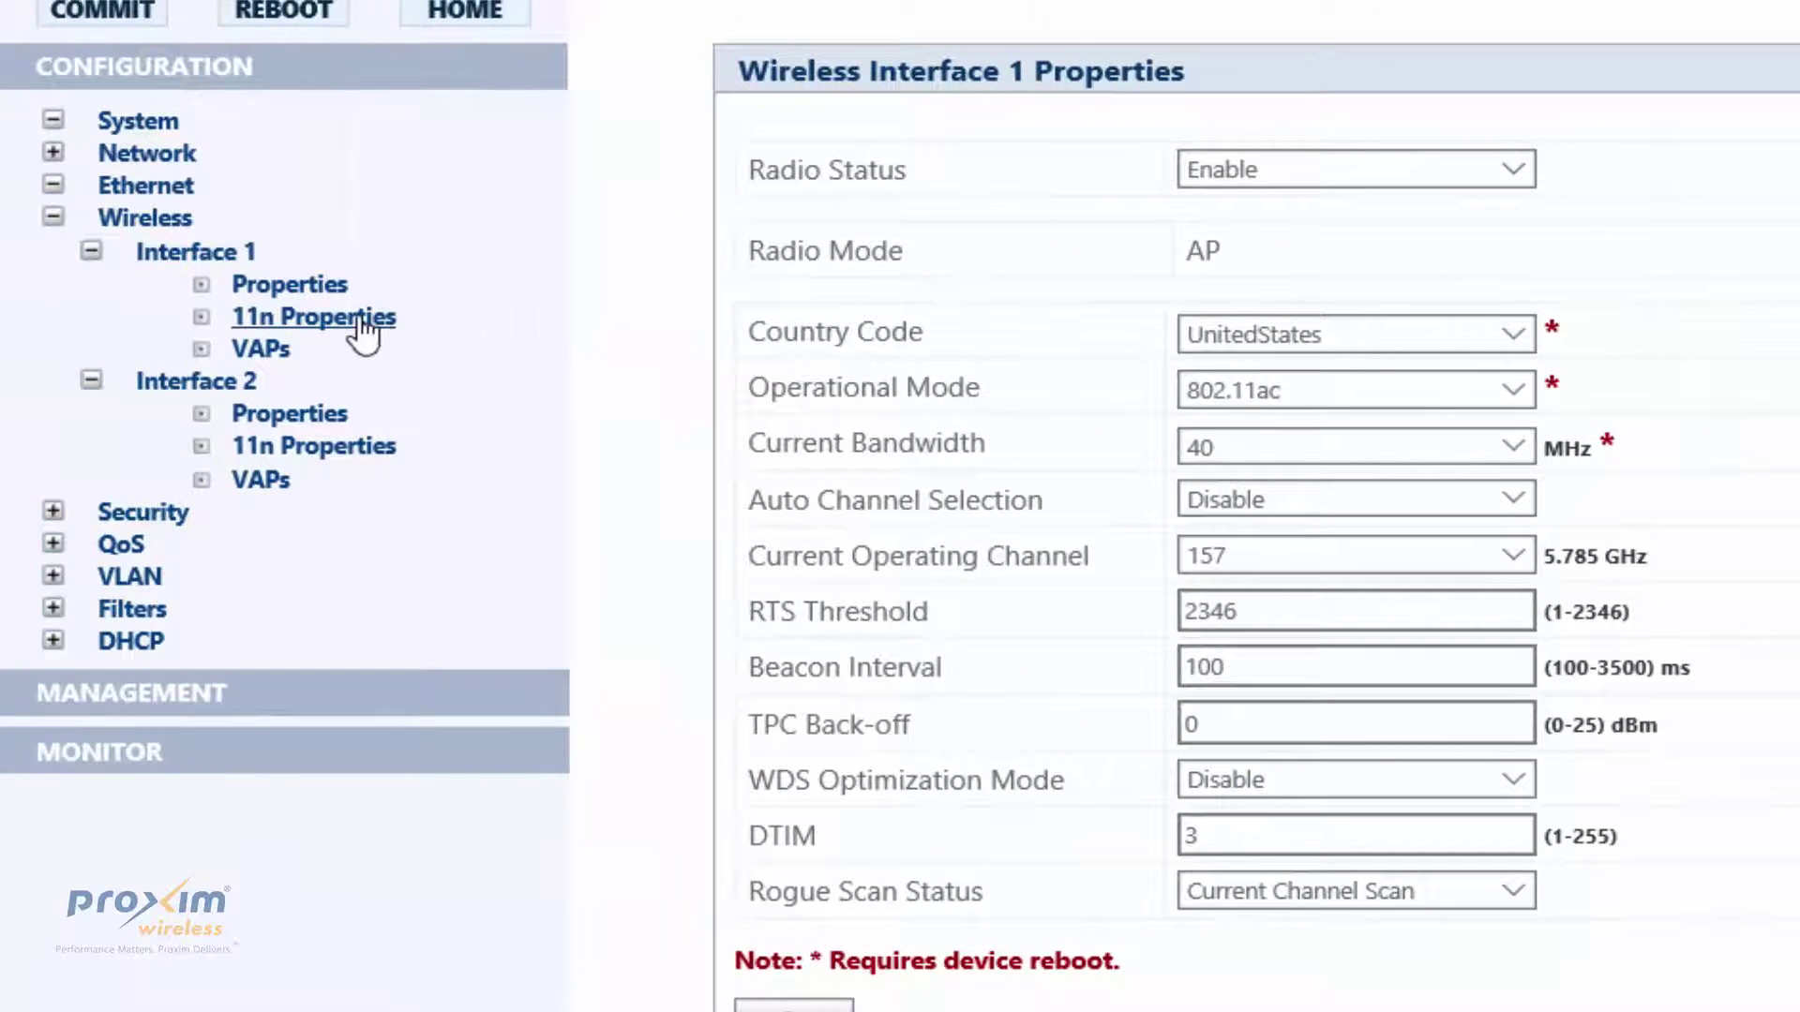
# Select 11n Properties under Wireless Interface 1 in the configuration tree
pyautogui.click(293, 320)
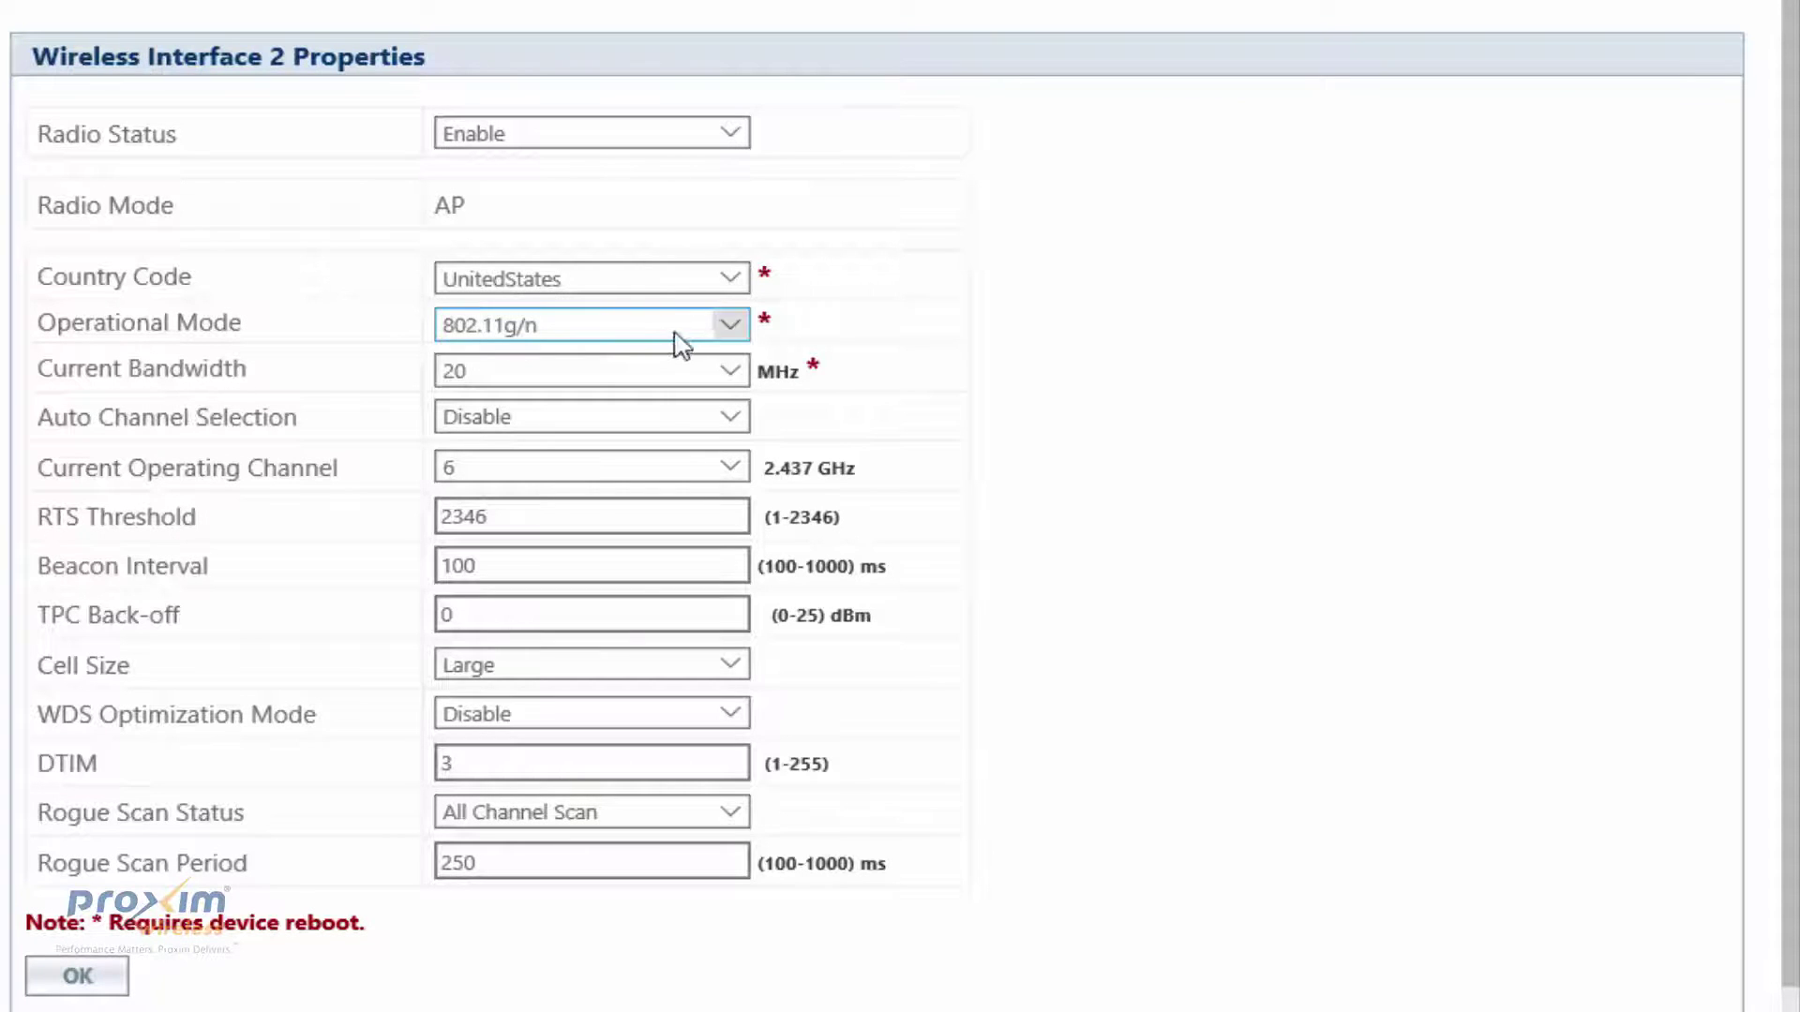
# Leave Wireless Interface 2's Current Bandwidth at 20 MHz
pyautogui.click(658, 375)
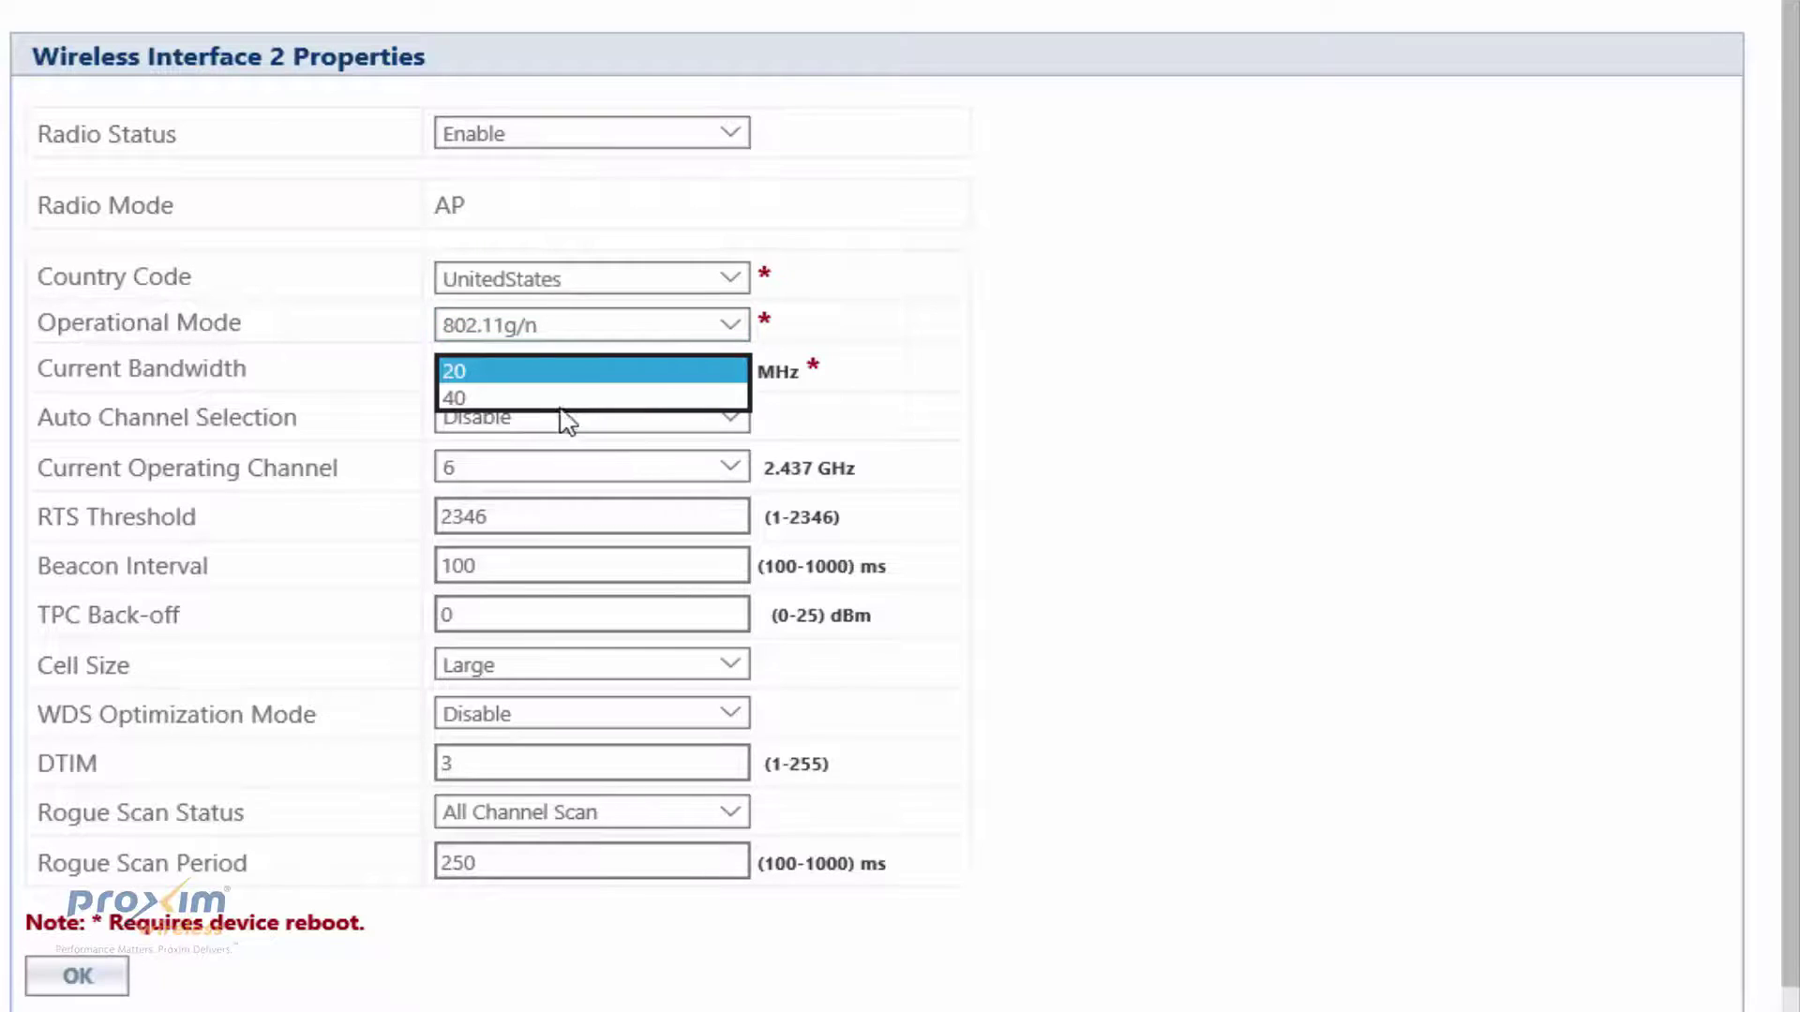
pyautogui.click(331, 358)
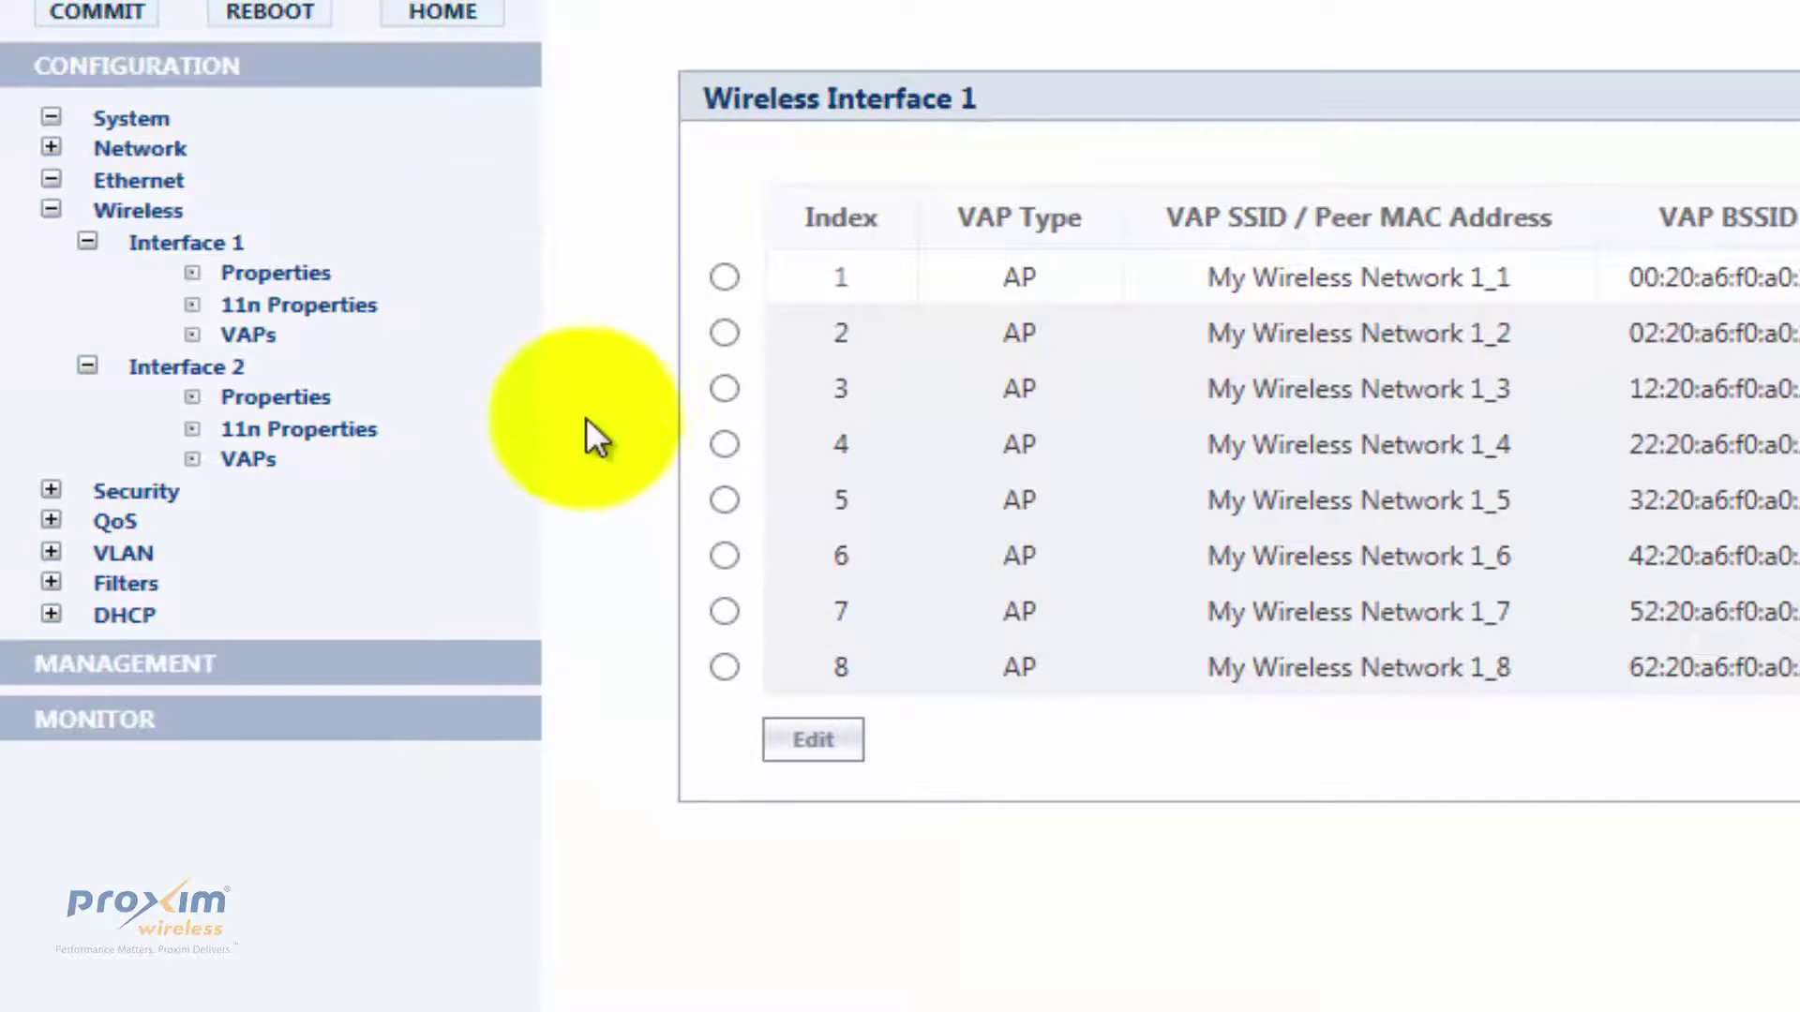
# Open Wireless Interface 2's VAP list and edit VAP 1
pyautogui.click(114, 469)
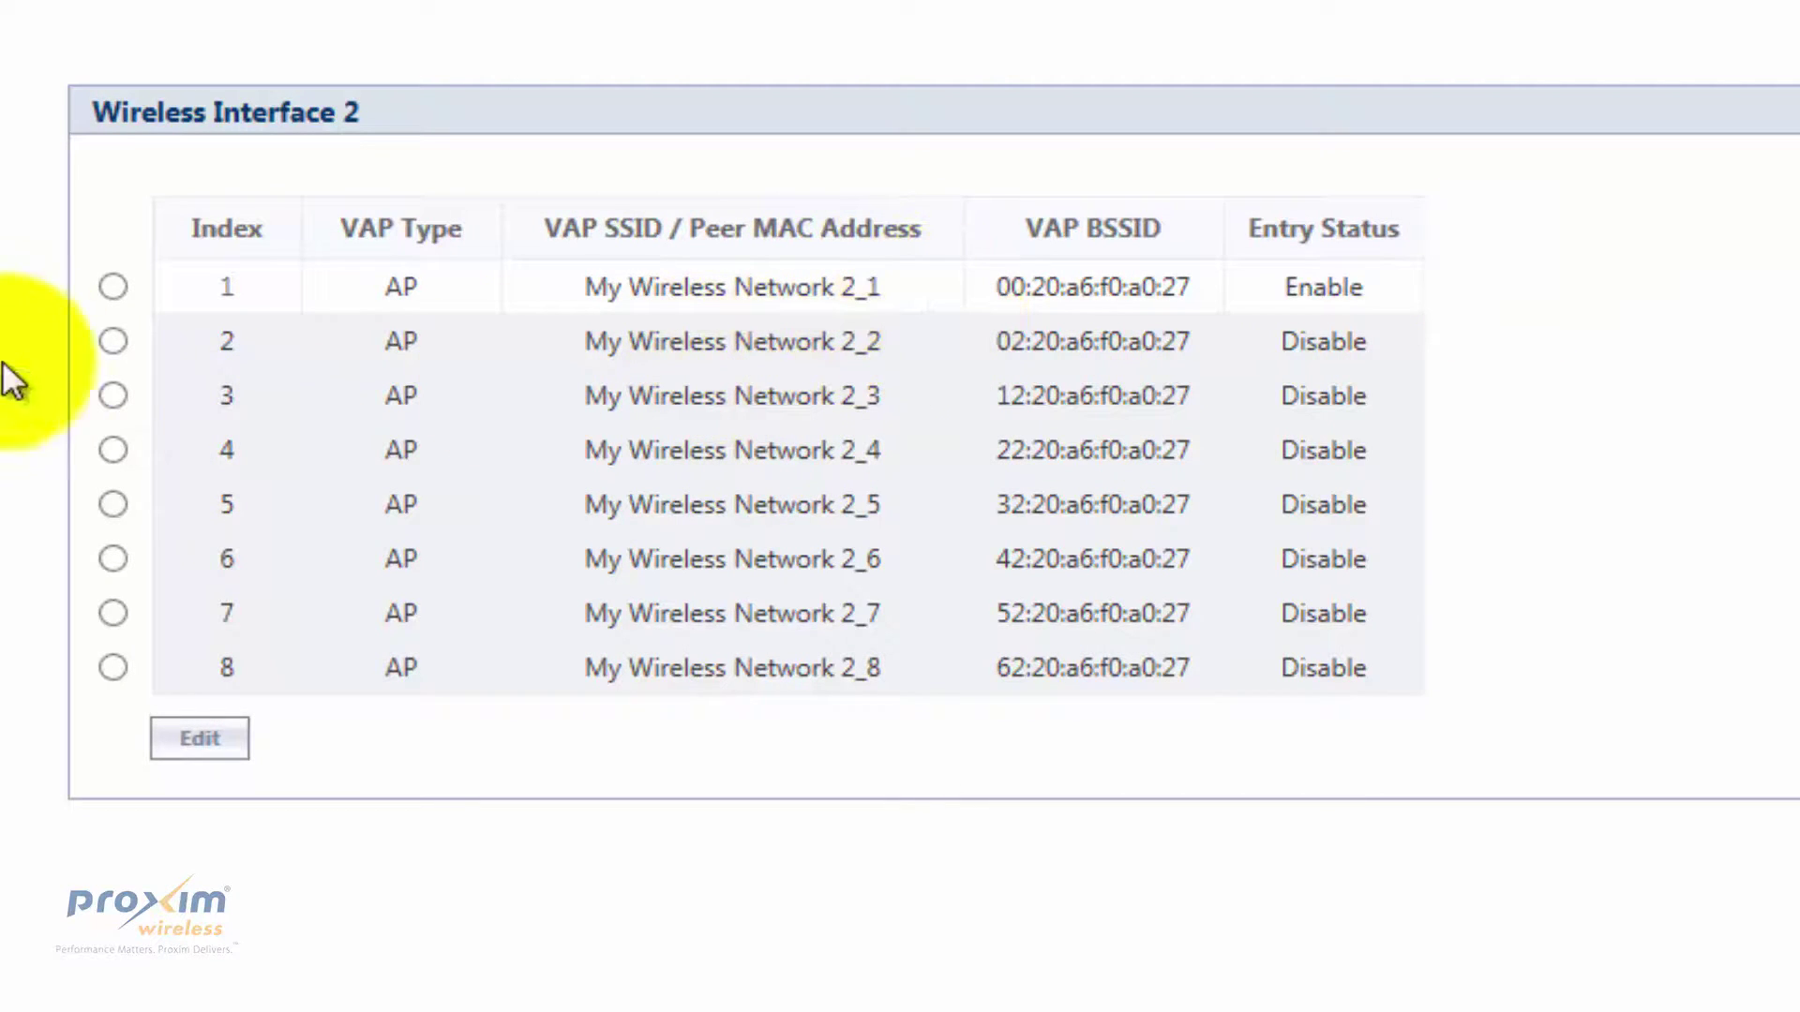
pyautogui.click(115, 288)
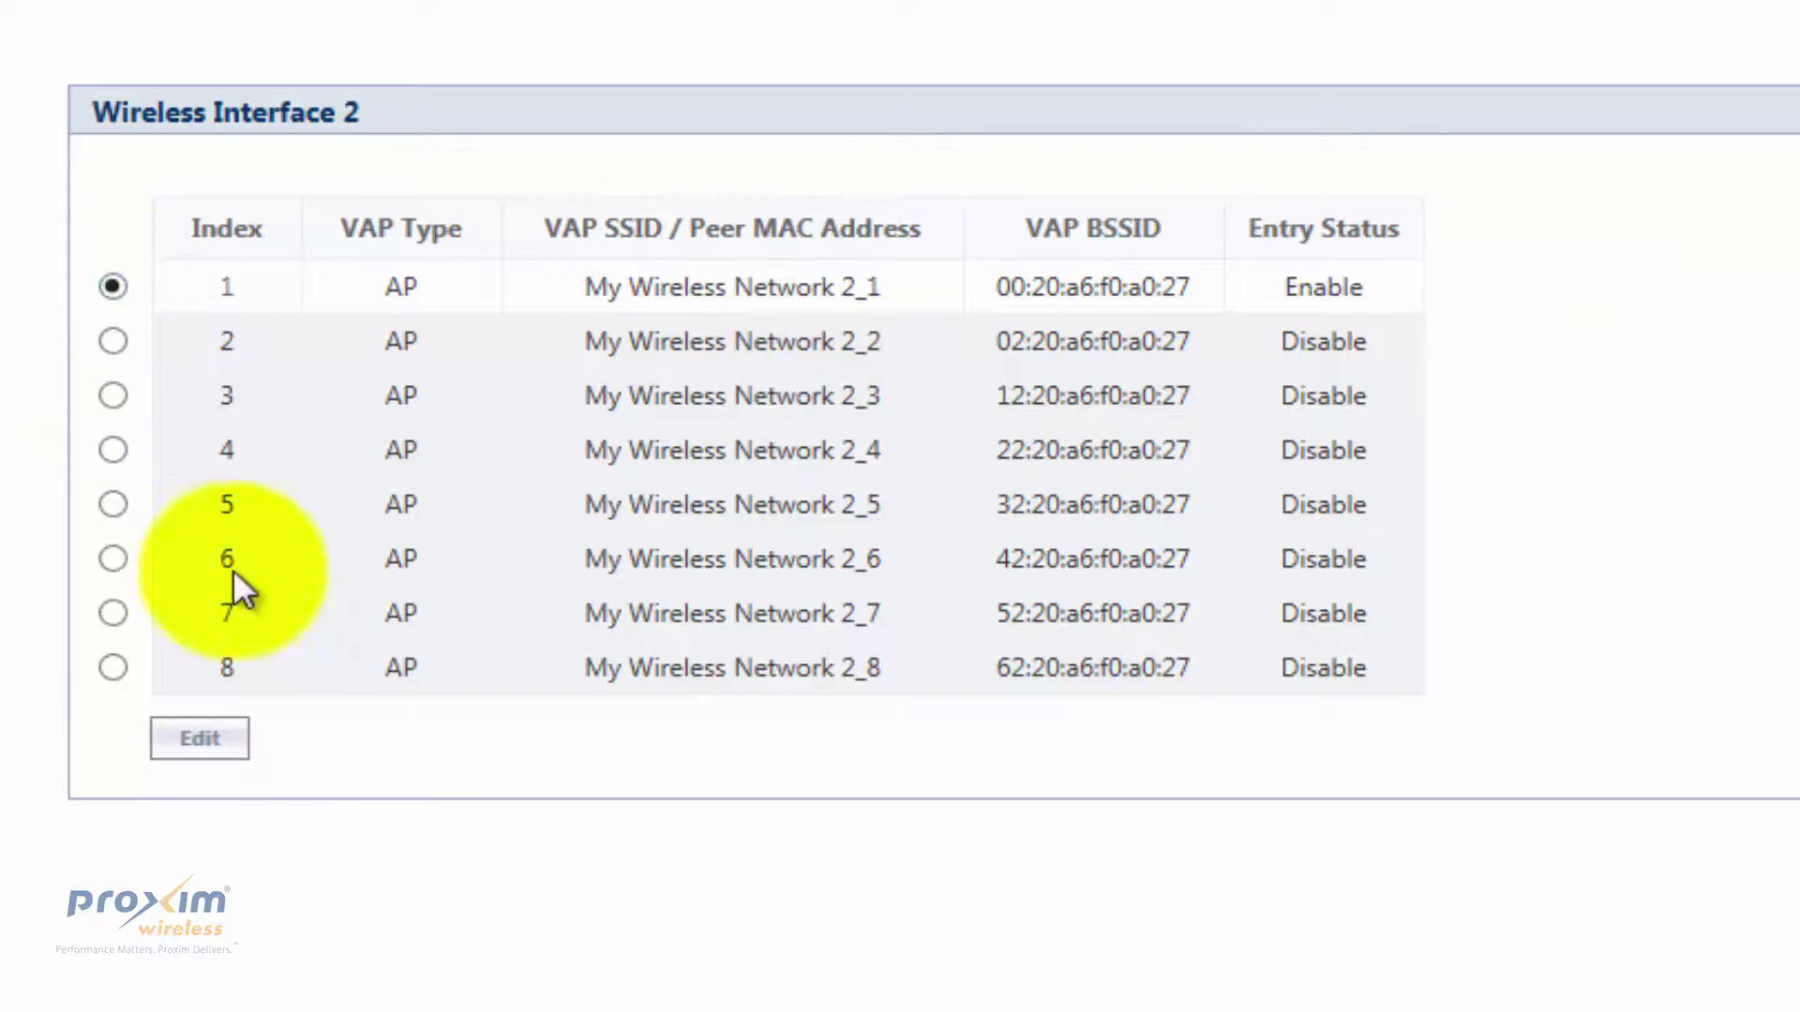
pyautogui.click(162, 741)
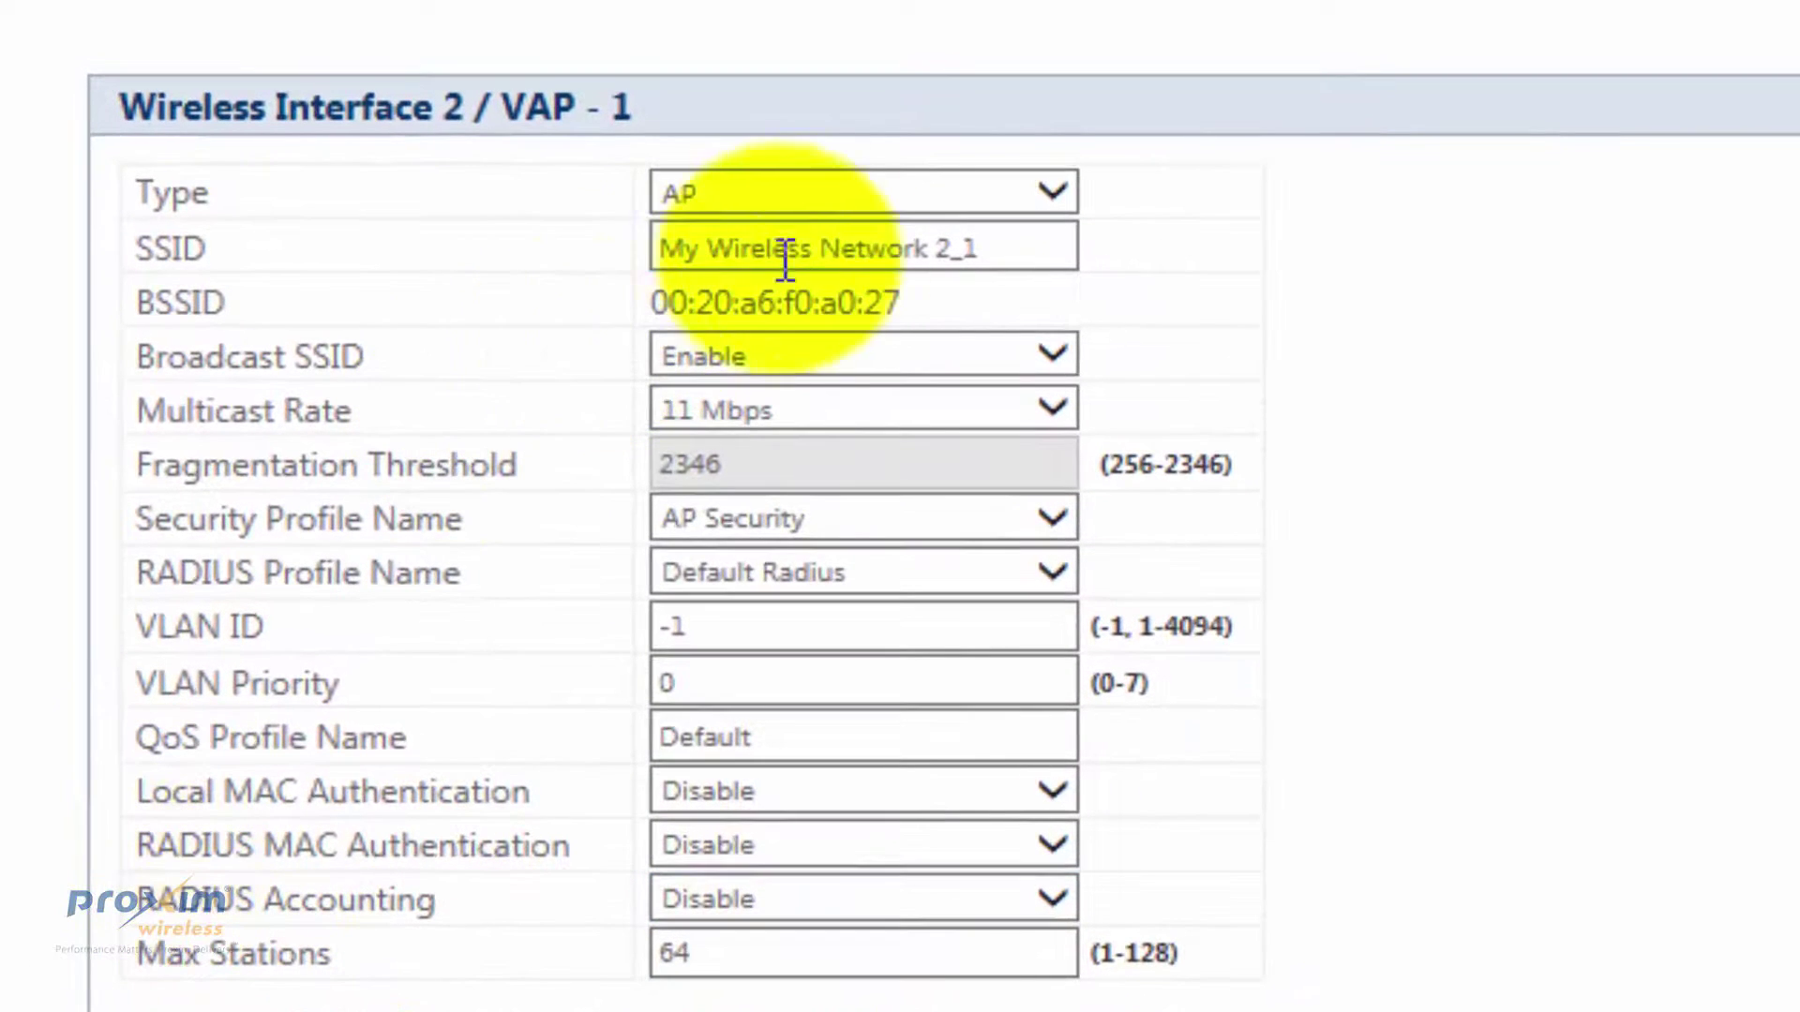
# Review VAP 1's type AP, SSID 'My Wireless Network 2_1' and AP Security profile
pyautogui.click(908, 197)
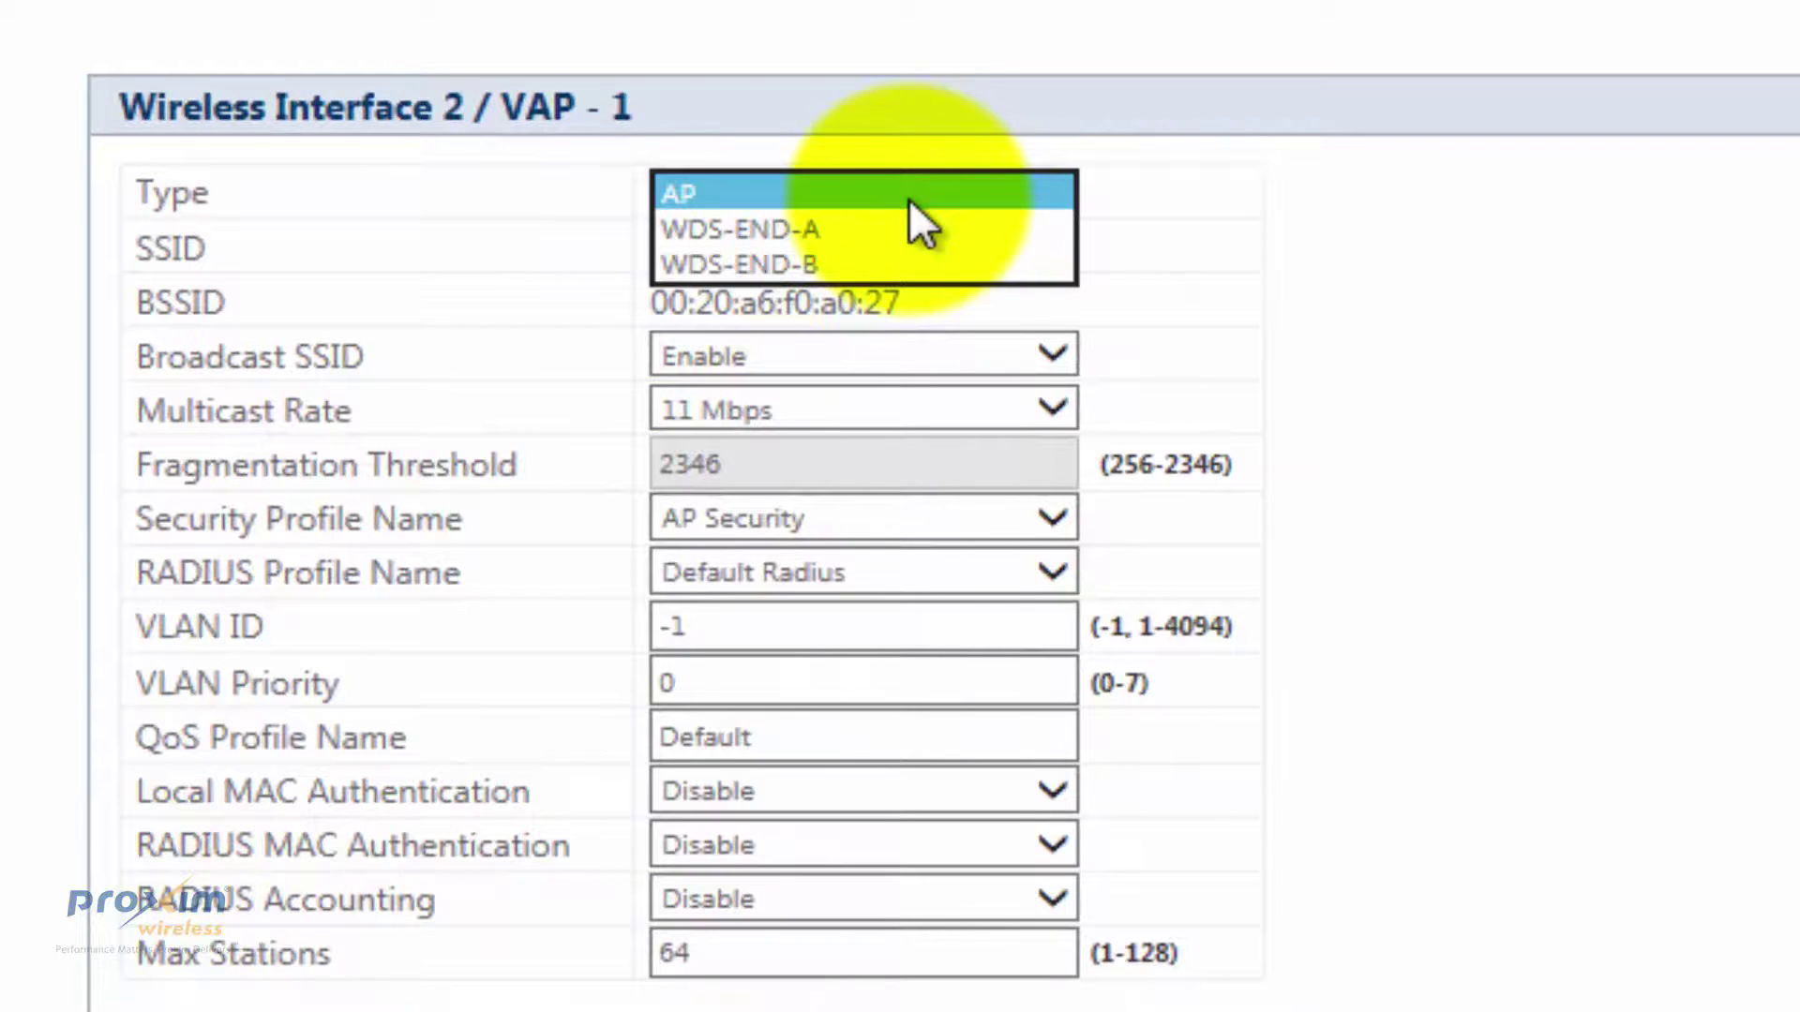
pyautogui.click(908, 199)
pyautogui.moveTo(1021, 247); pyautogui.dragTo(663, 260)
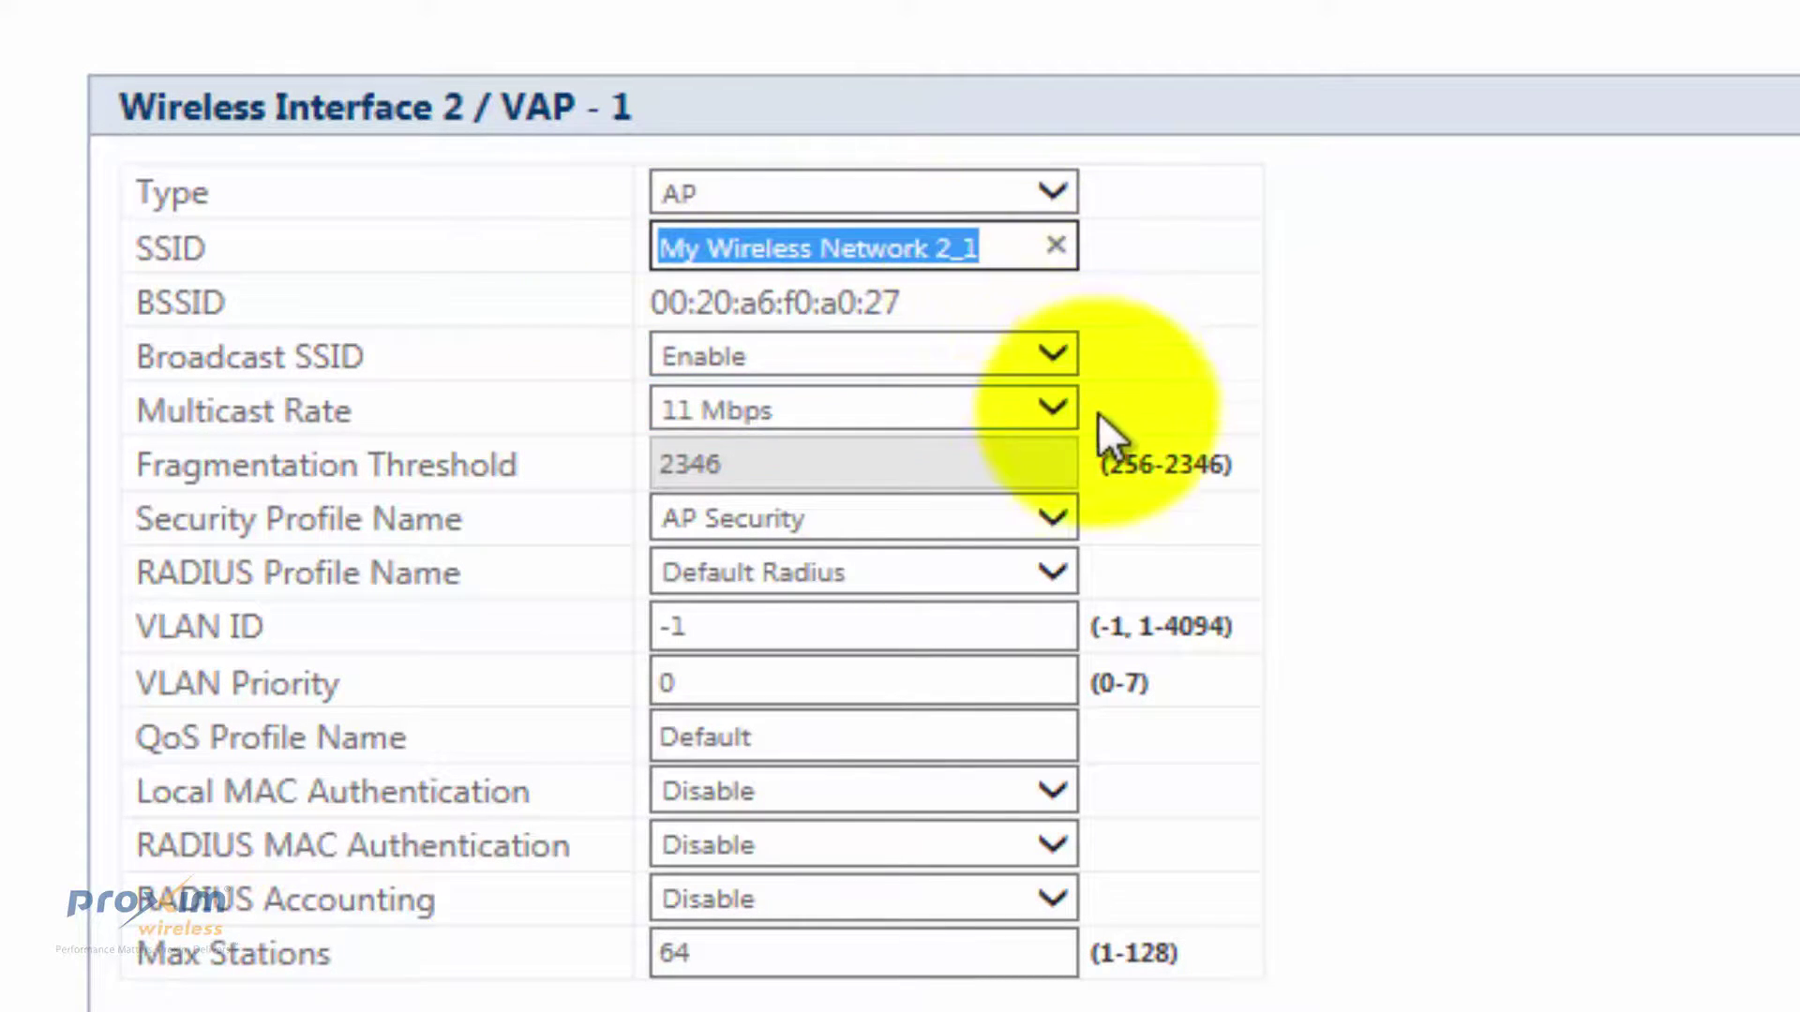
pyautogui.moveTo(351, 376)
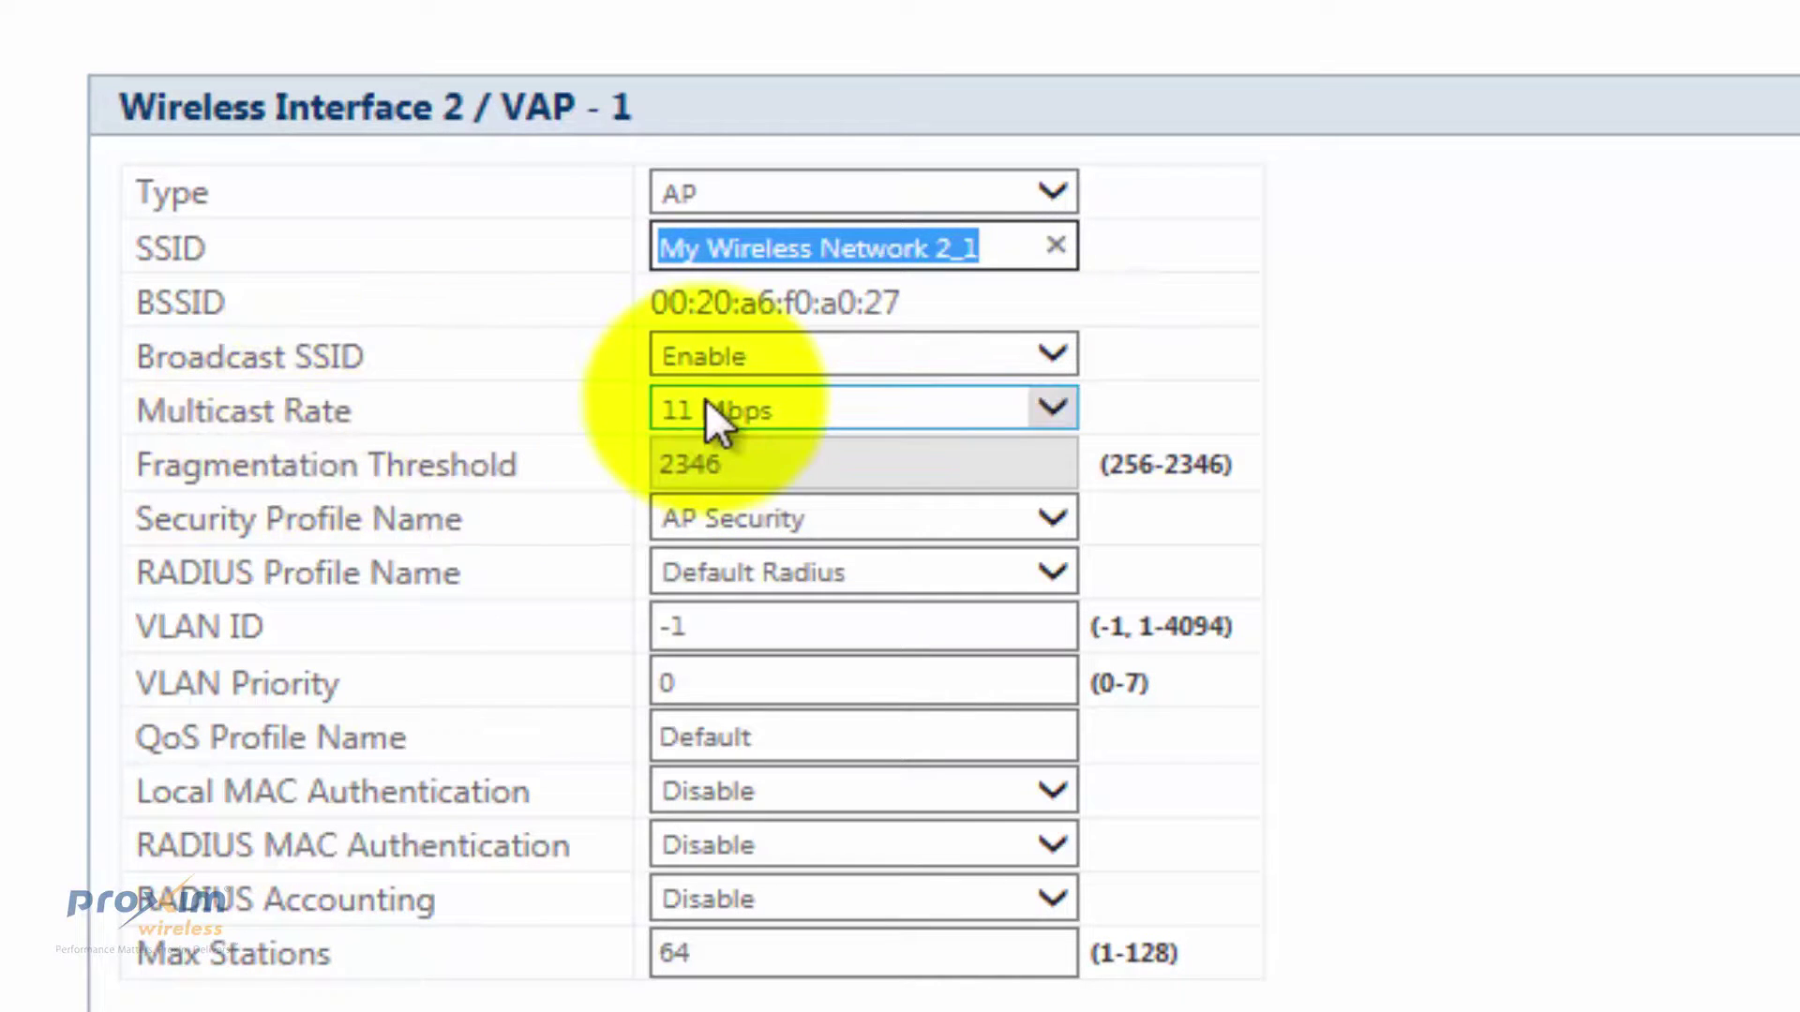
pyautogui.click(786, 516)
pyautogui.click(1405, 606)
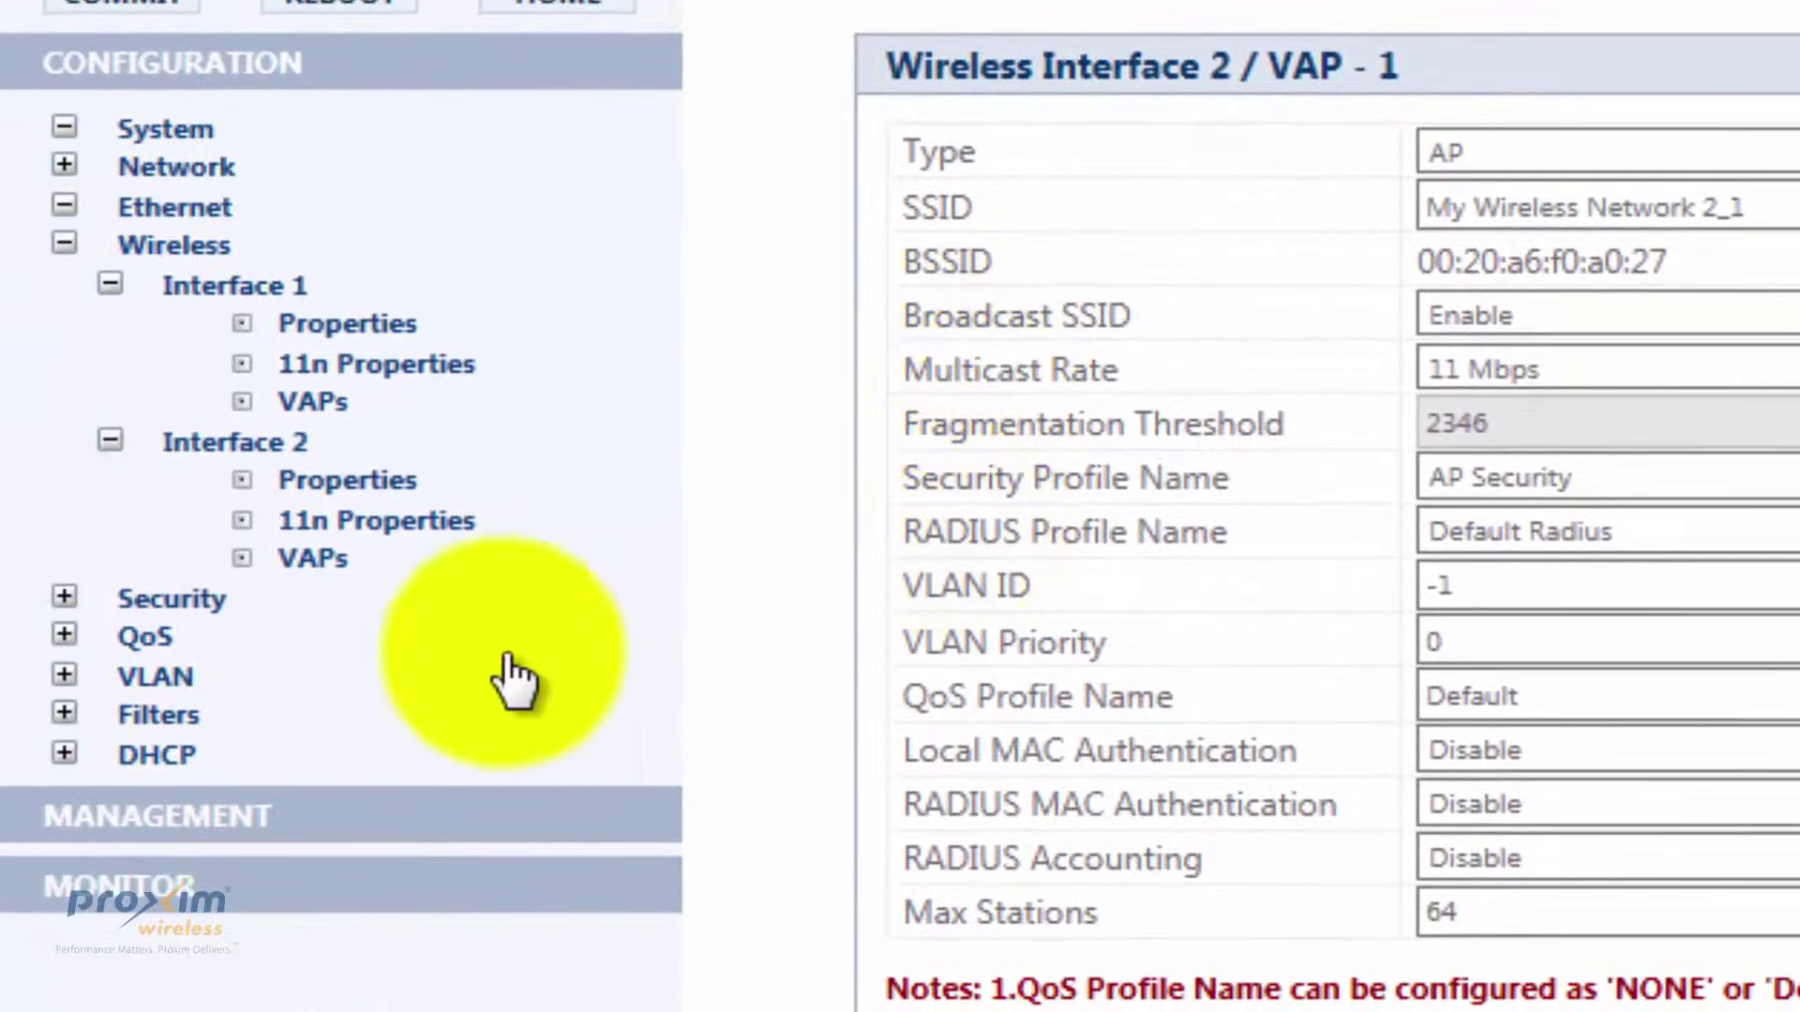
# Set the AP Security profile's authentication mode to PSK on the Wireless Security page
pyautogui.click(196, 609)
pyautogui.click(281, 636)
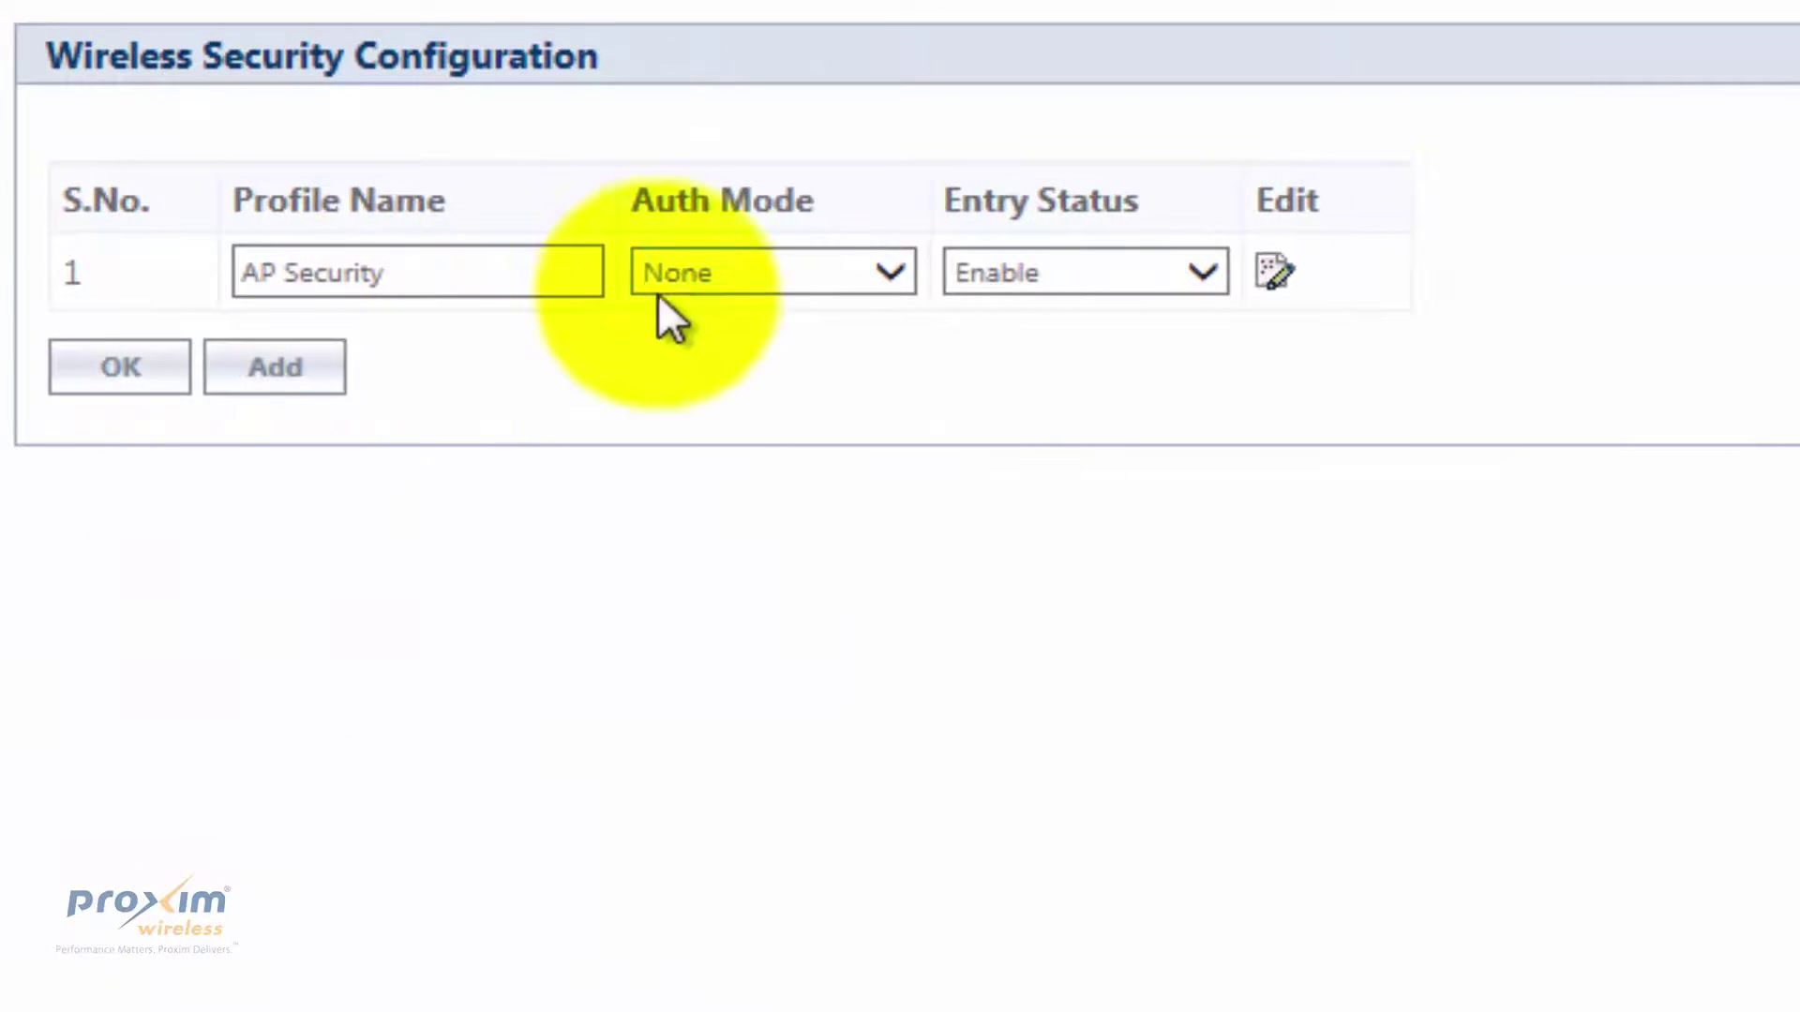
pyautogui.click(766, 271)
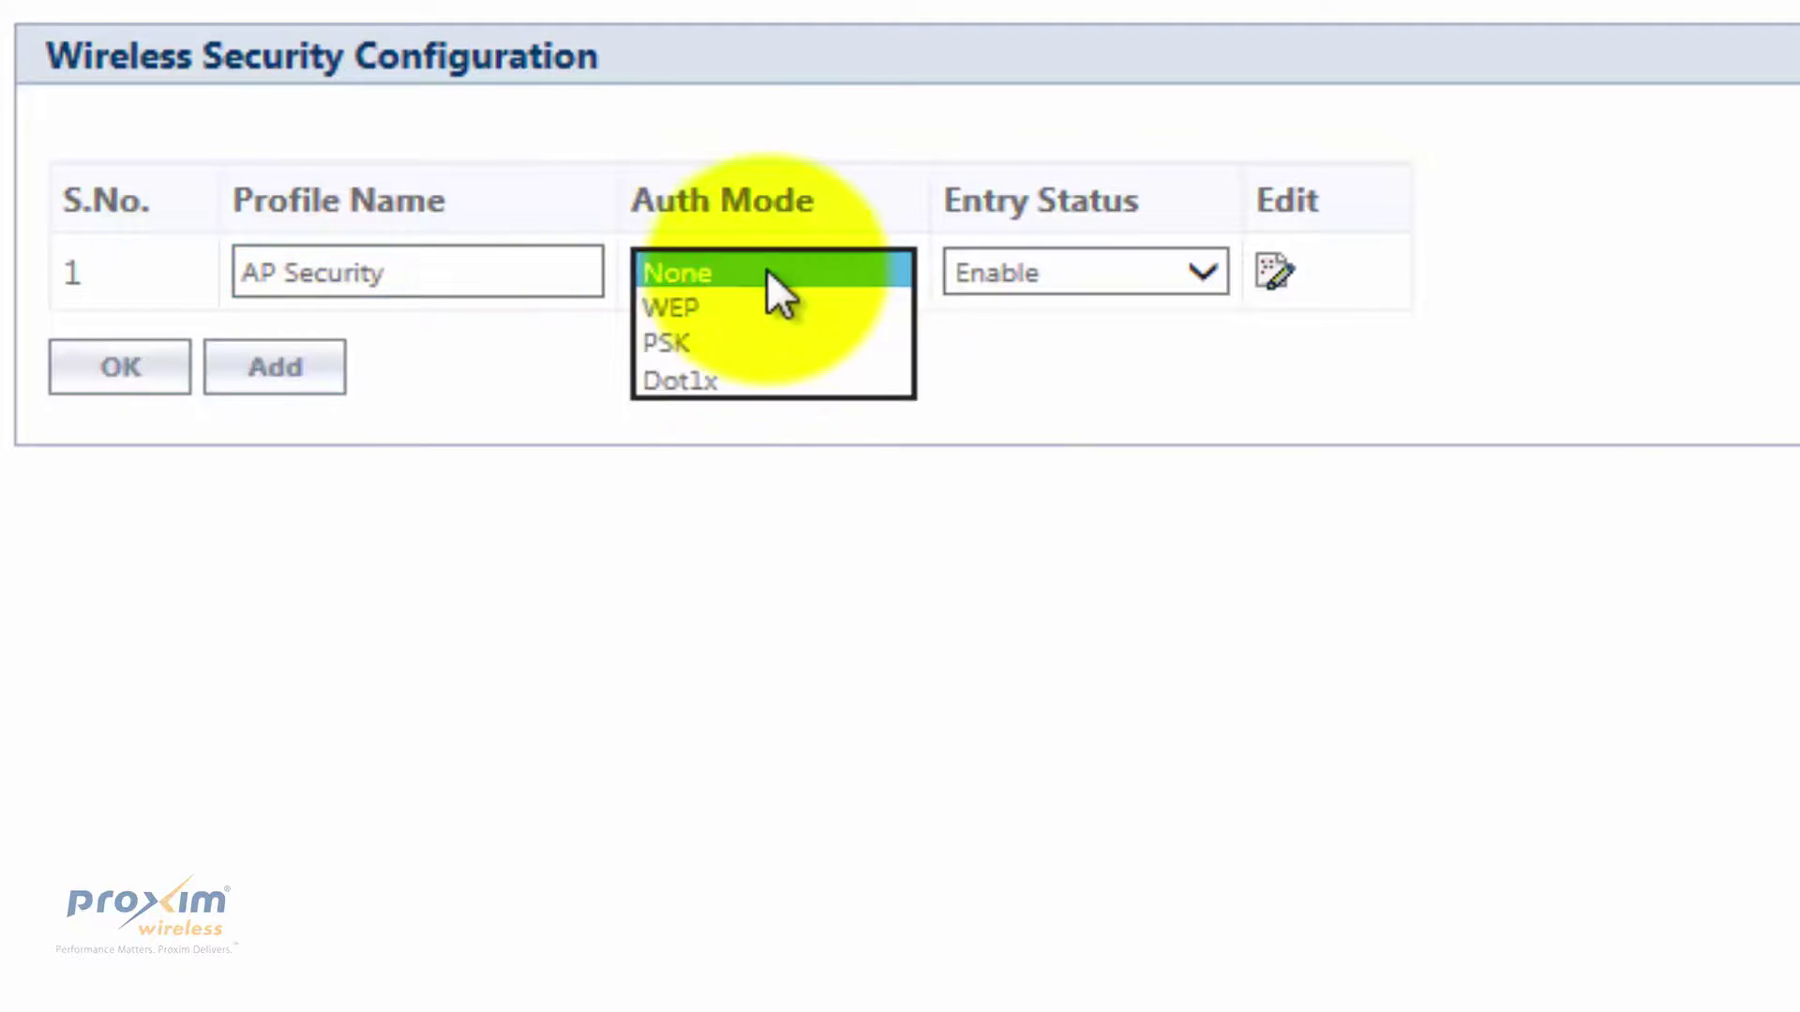
pyautogui.click(759, 343)
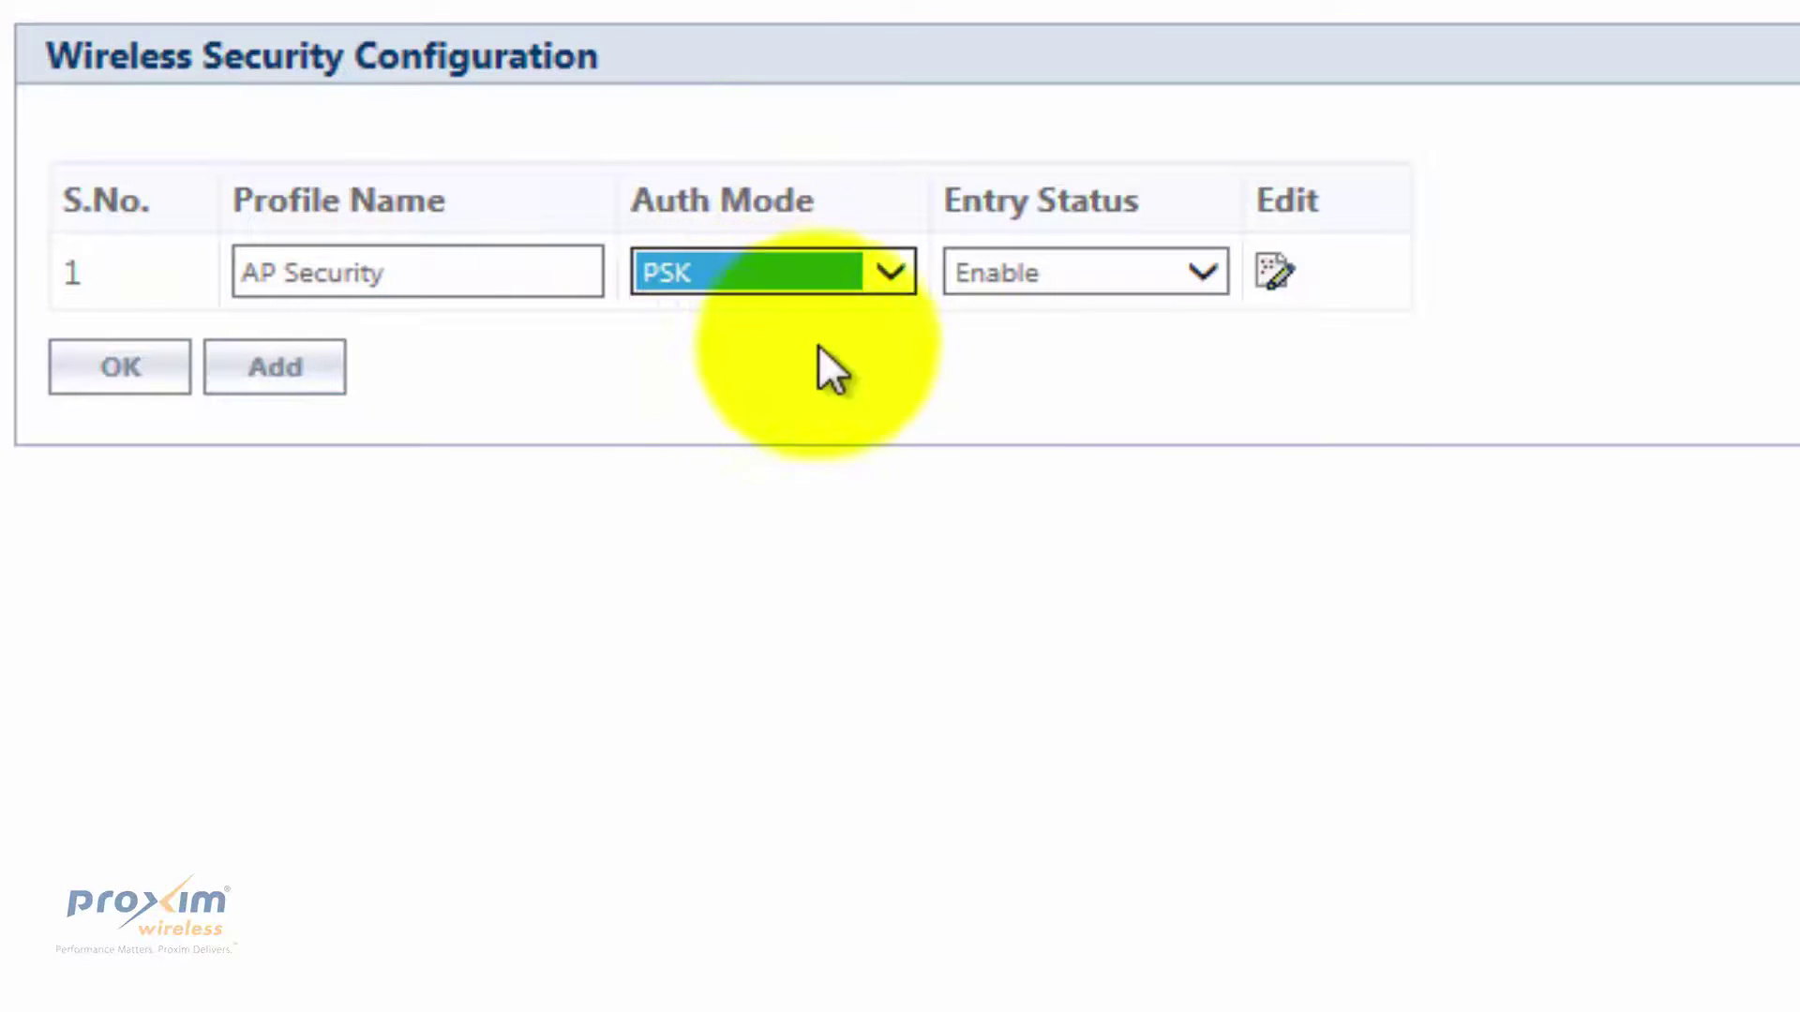
# In the AP Security profile details, keep PSK authentication with the entry enabled and save
pyautogui.click(1275, 277)
pyautogui.click(708, 234)
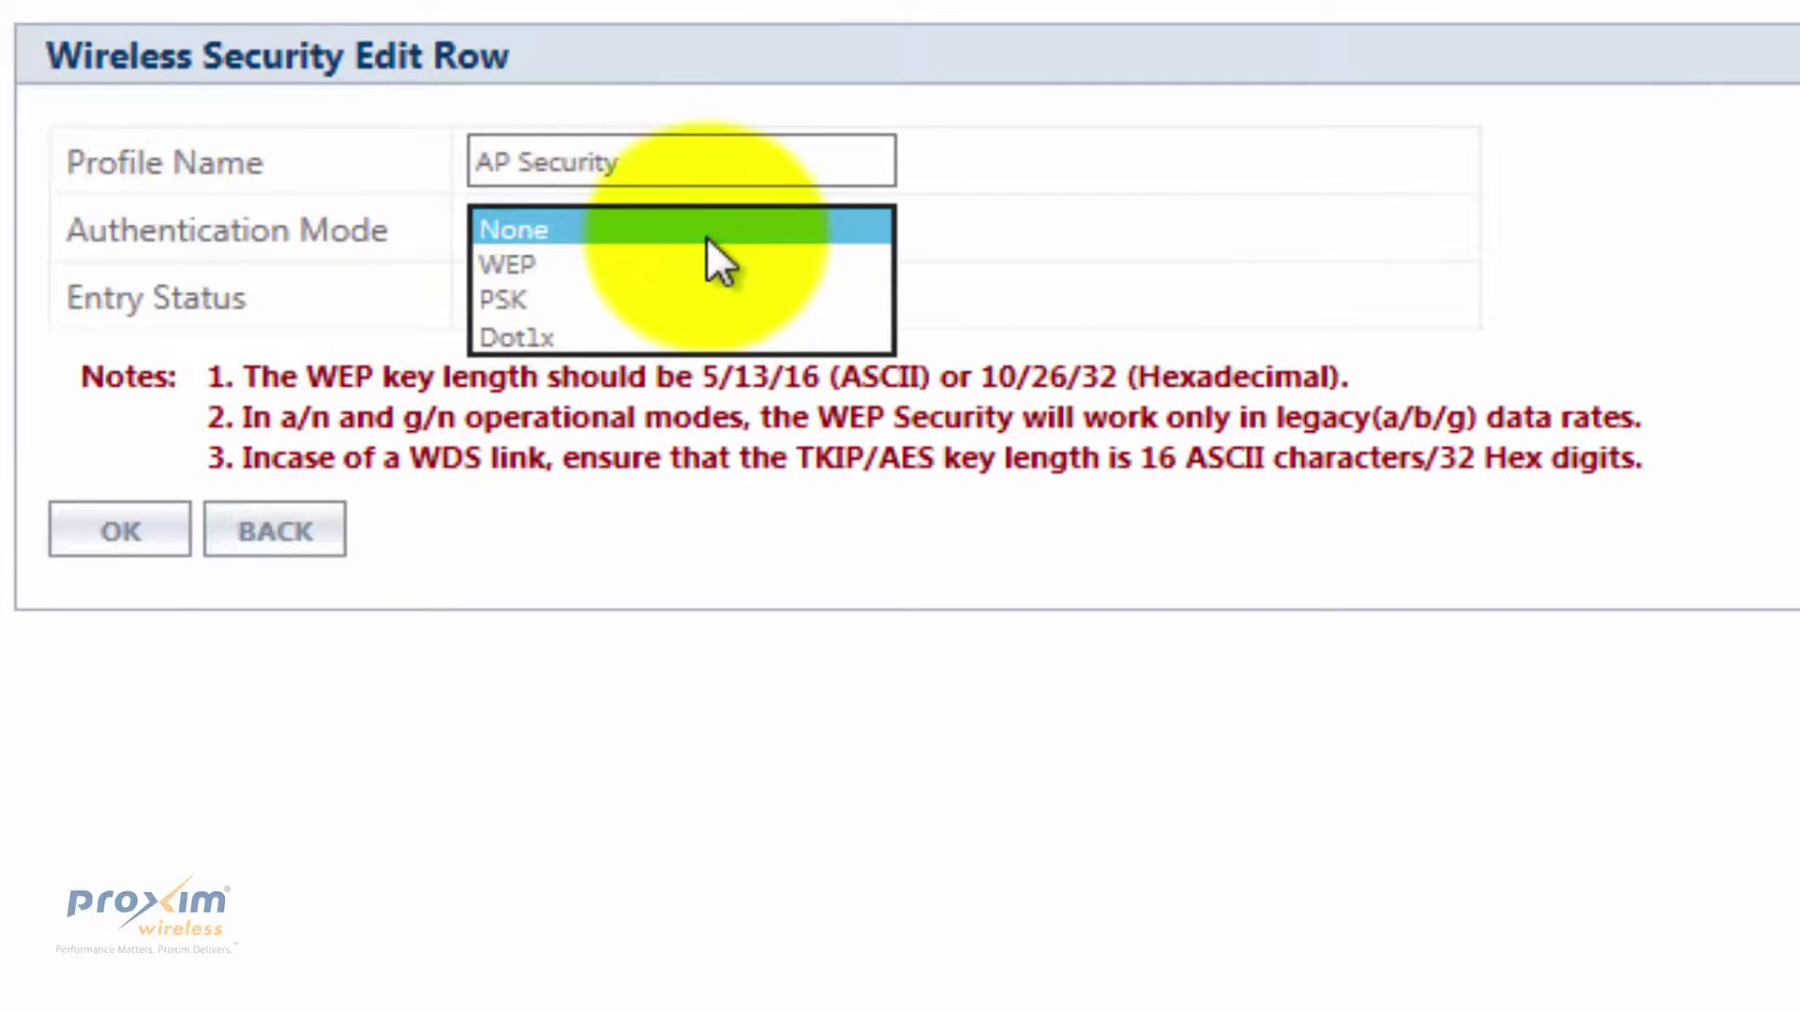
pyautogui.click(698, 300)
pyautogui.click(693, 297)
pyautogui.click(692, 291)
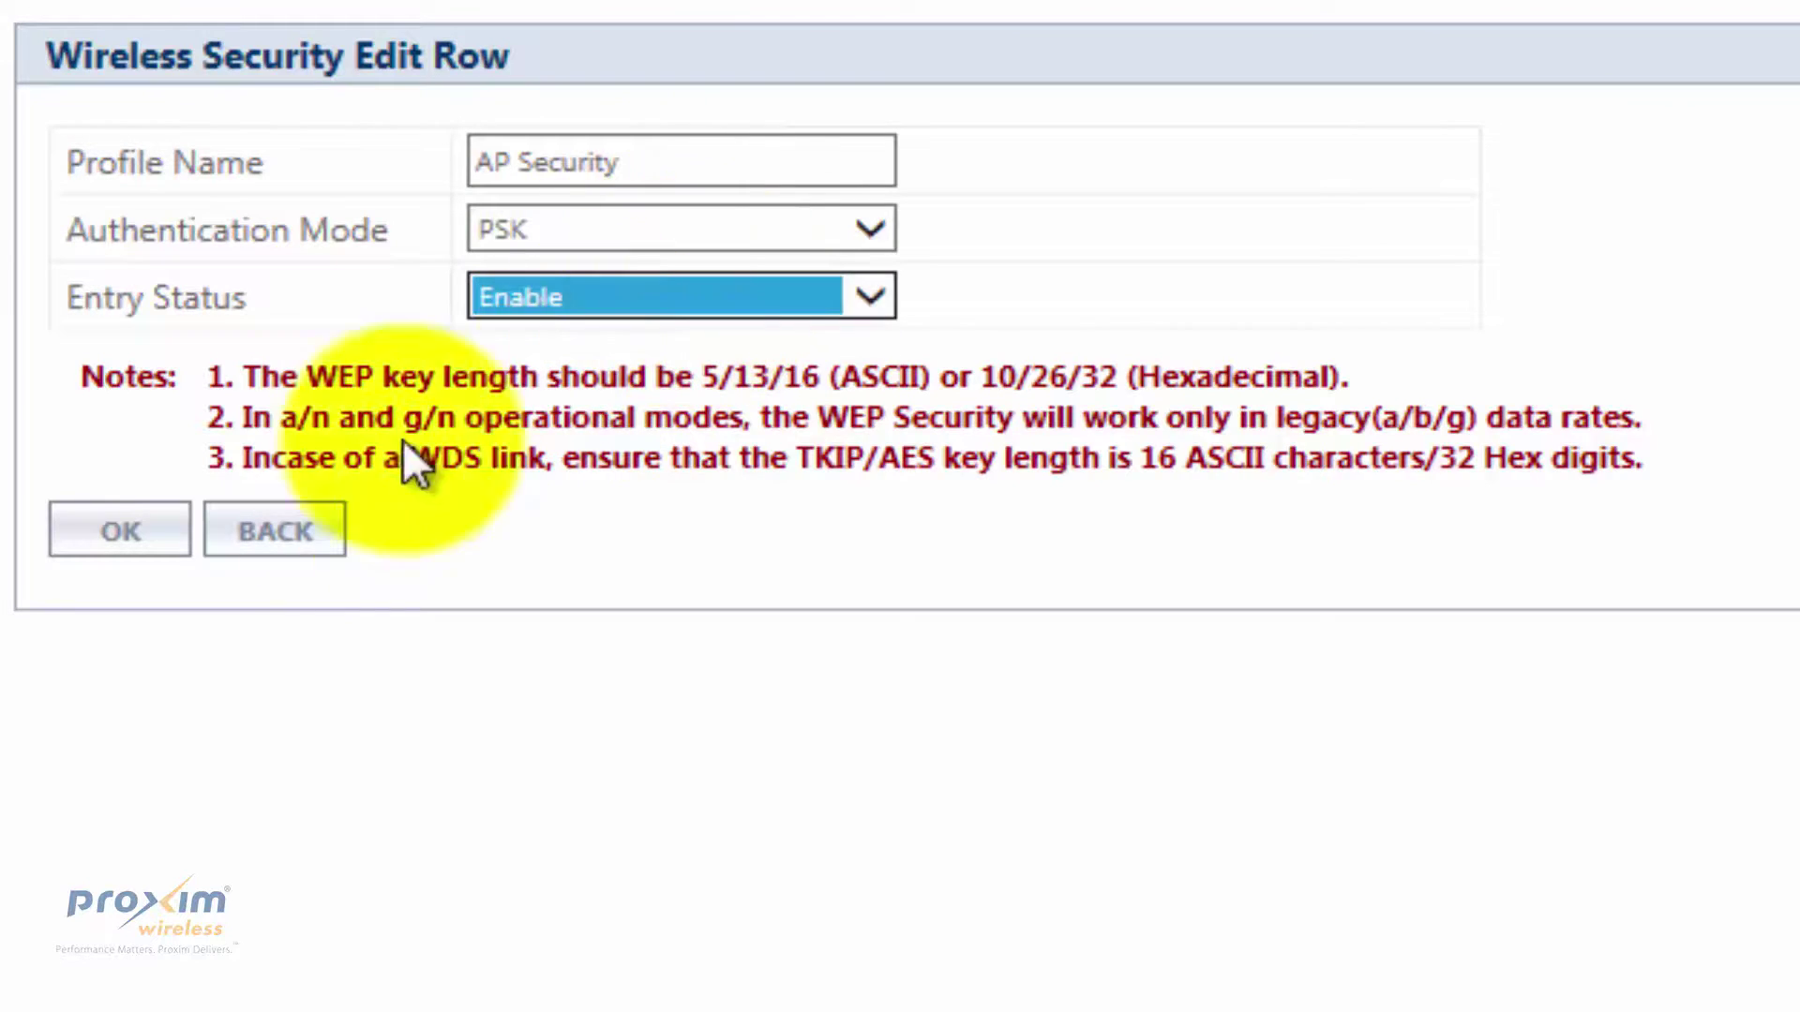
pyautogui.click(120, 532)
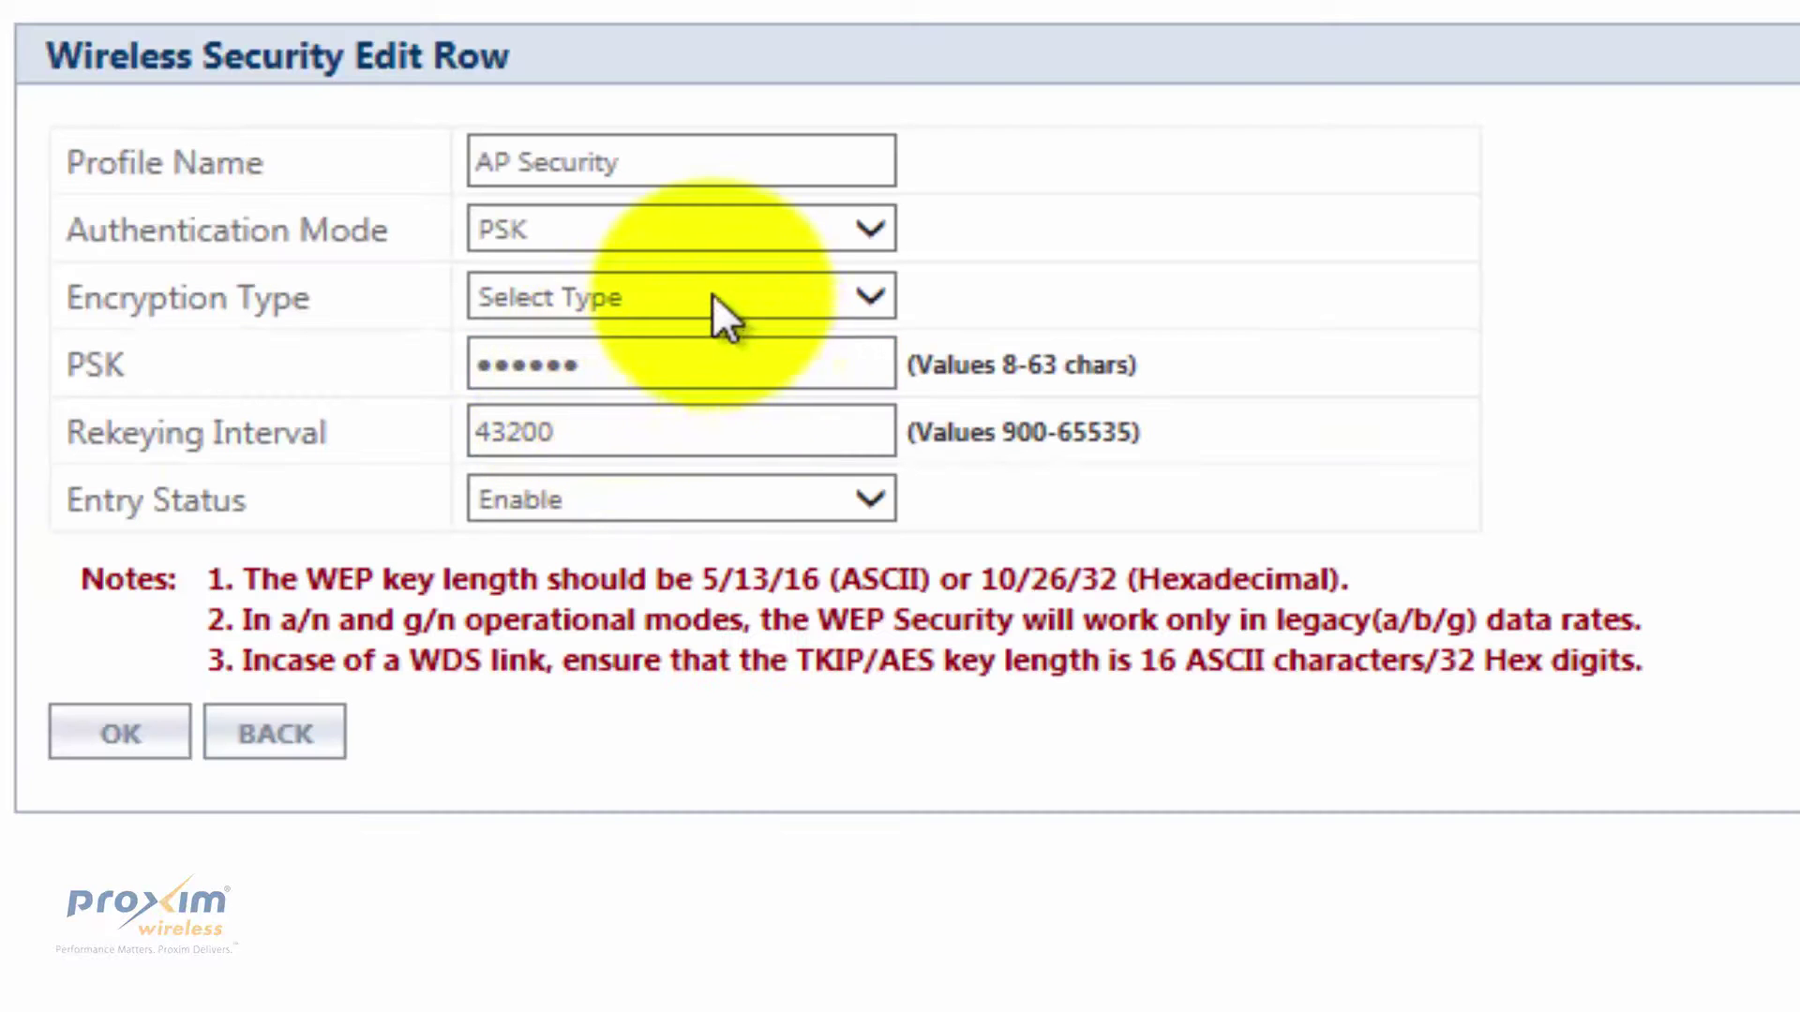
# Choose WPA-WPA2AES-TKIP encryption and select the existing pre-shared key for replacement
pyautogui.click(714, 297)
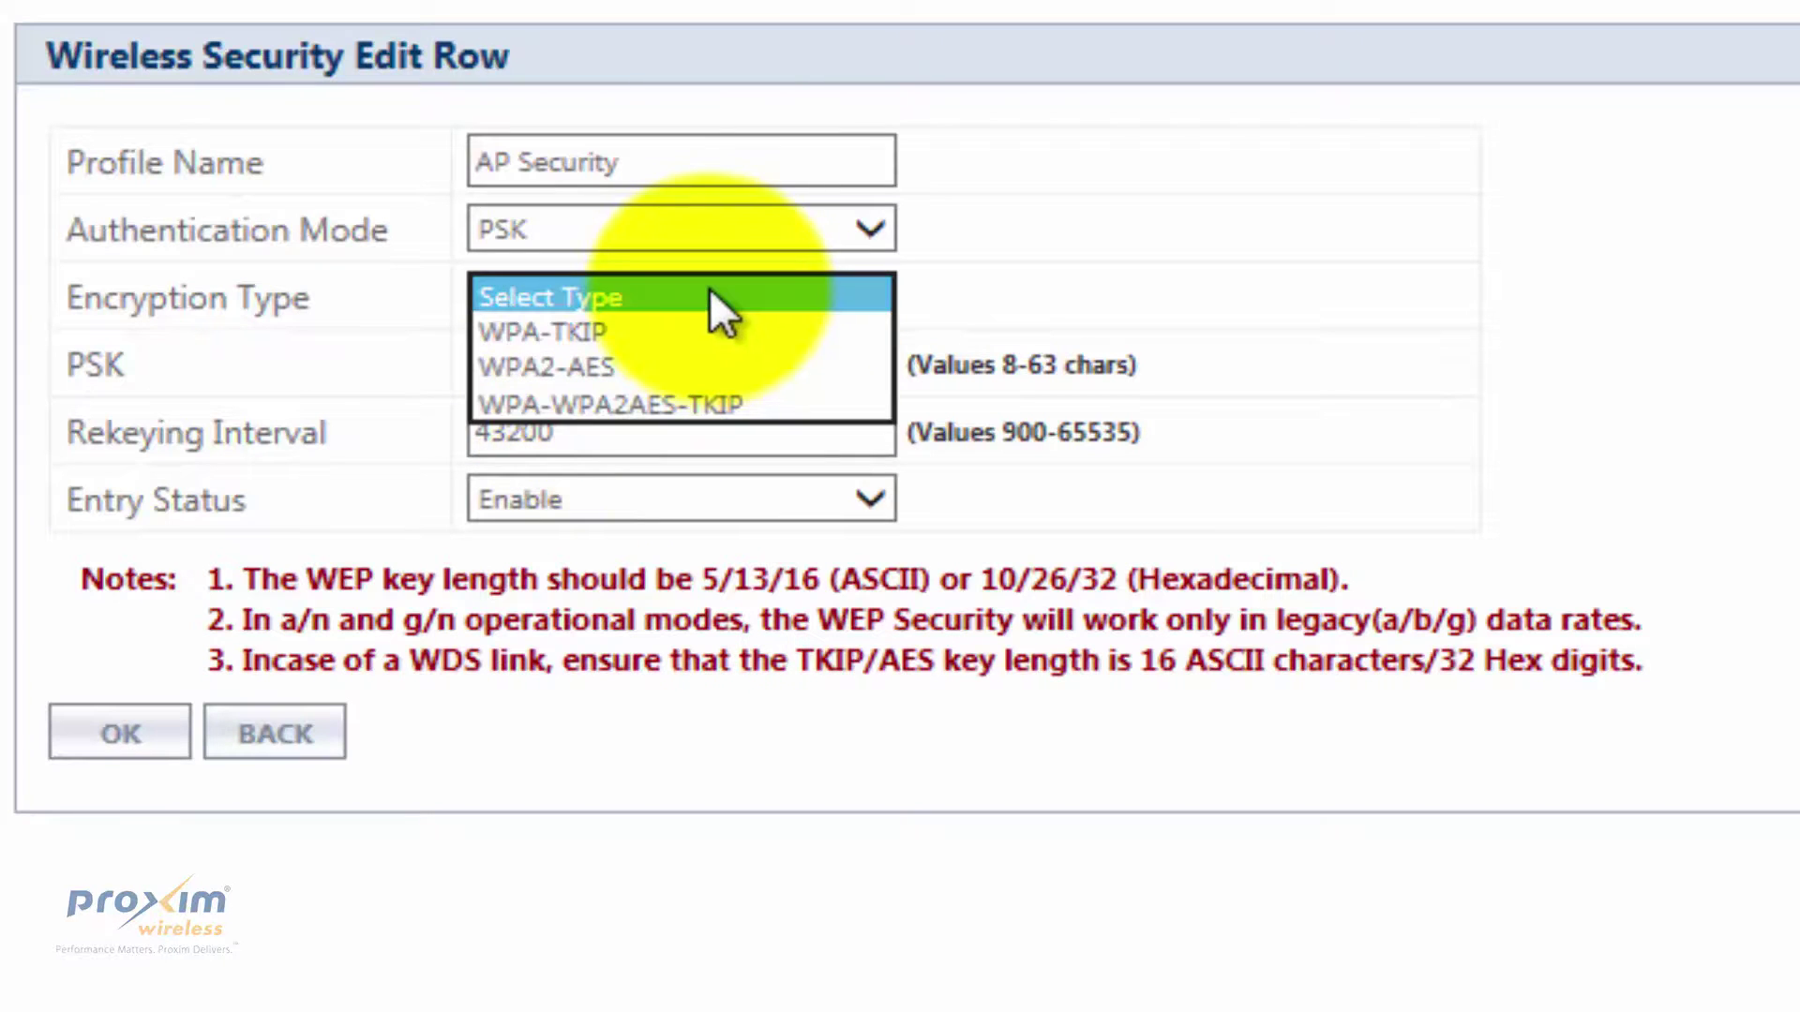
pyautogui.click(713, 404)
pyautogui.moveTo(663, 371); pyautogui.dragTo(32, 414)
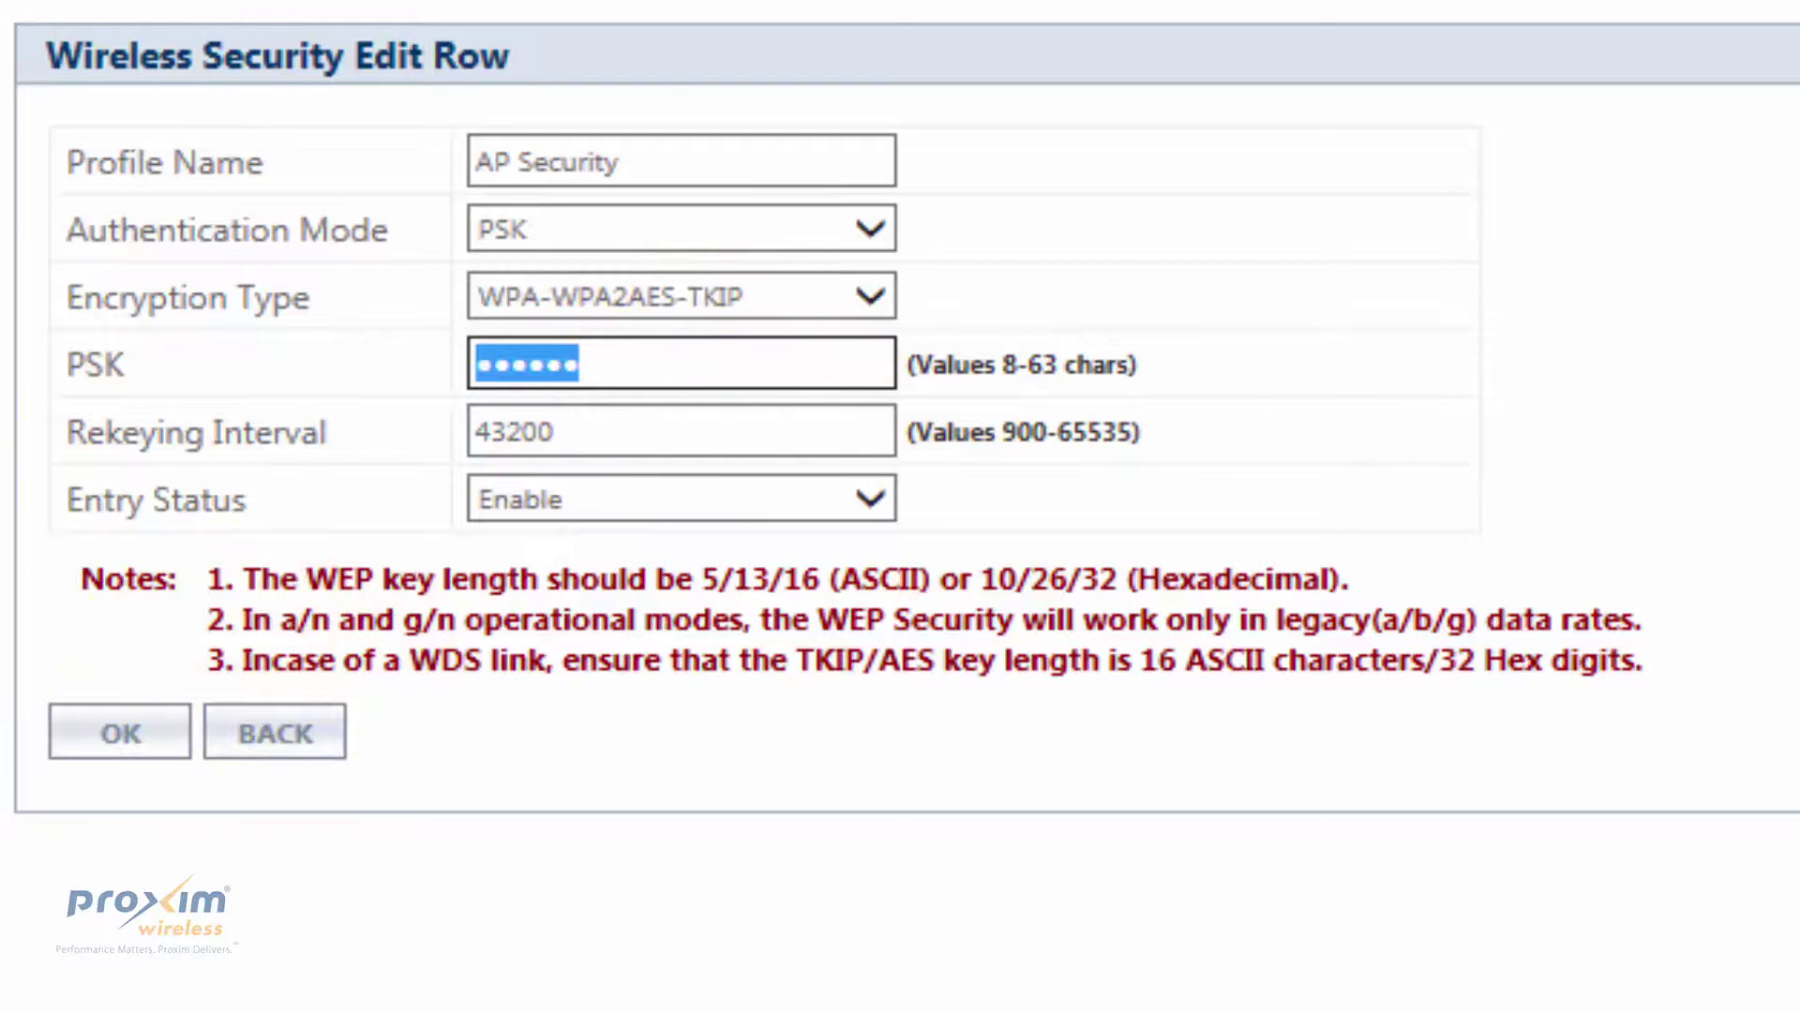
pyautogui.tripleClick(653, 167)
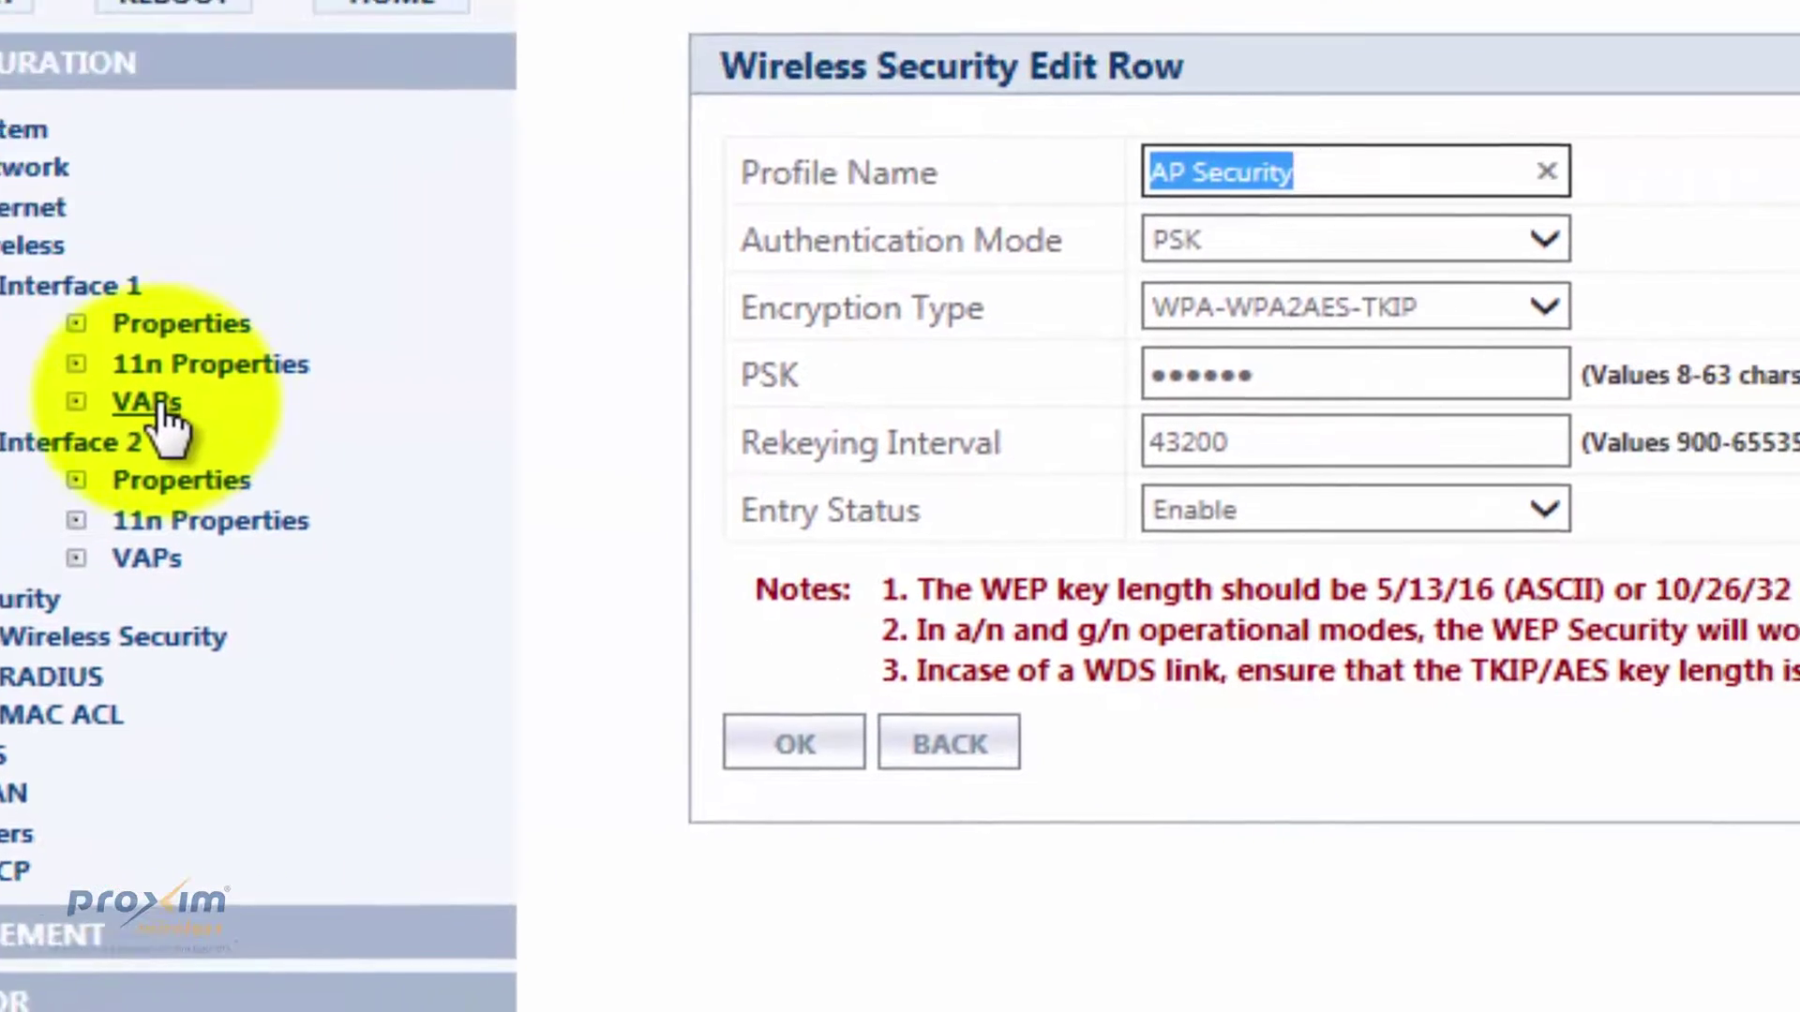
# Set VAP 1 on Wireless Interface 1 to use the AP Security profile
pyautogui.click(319, 415)
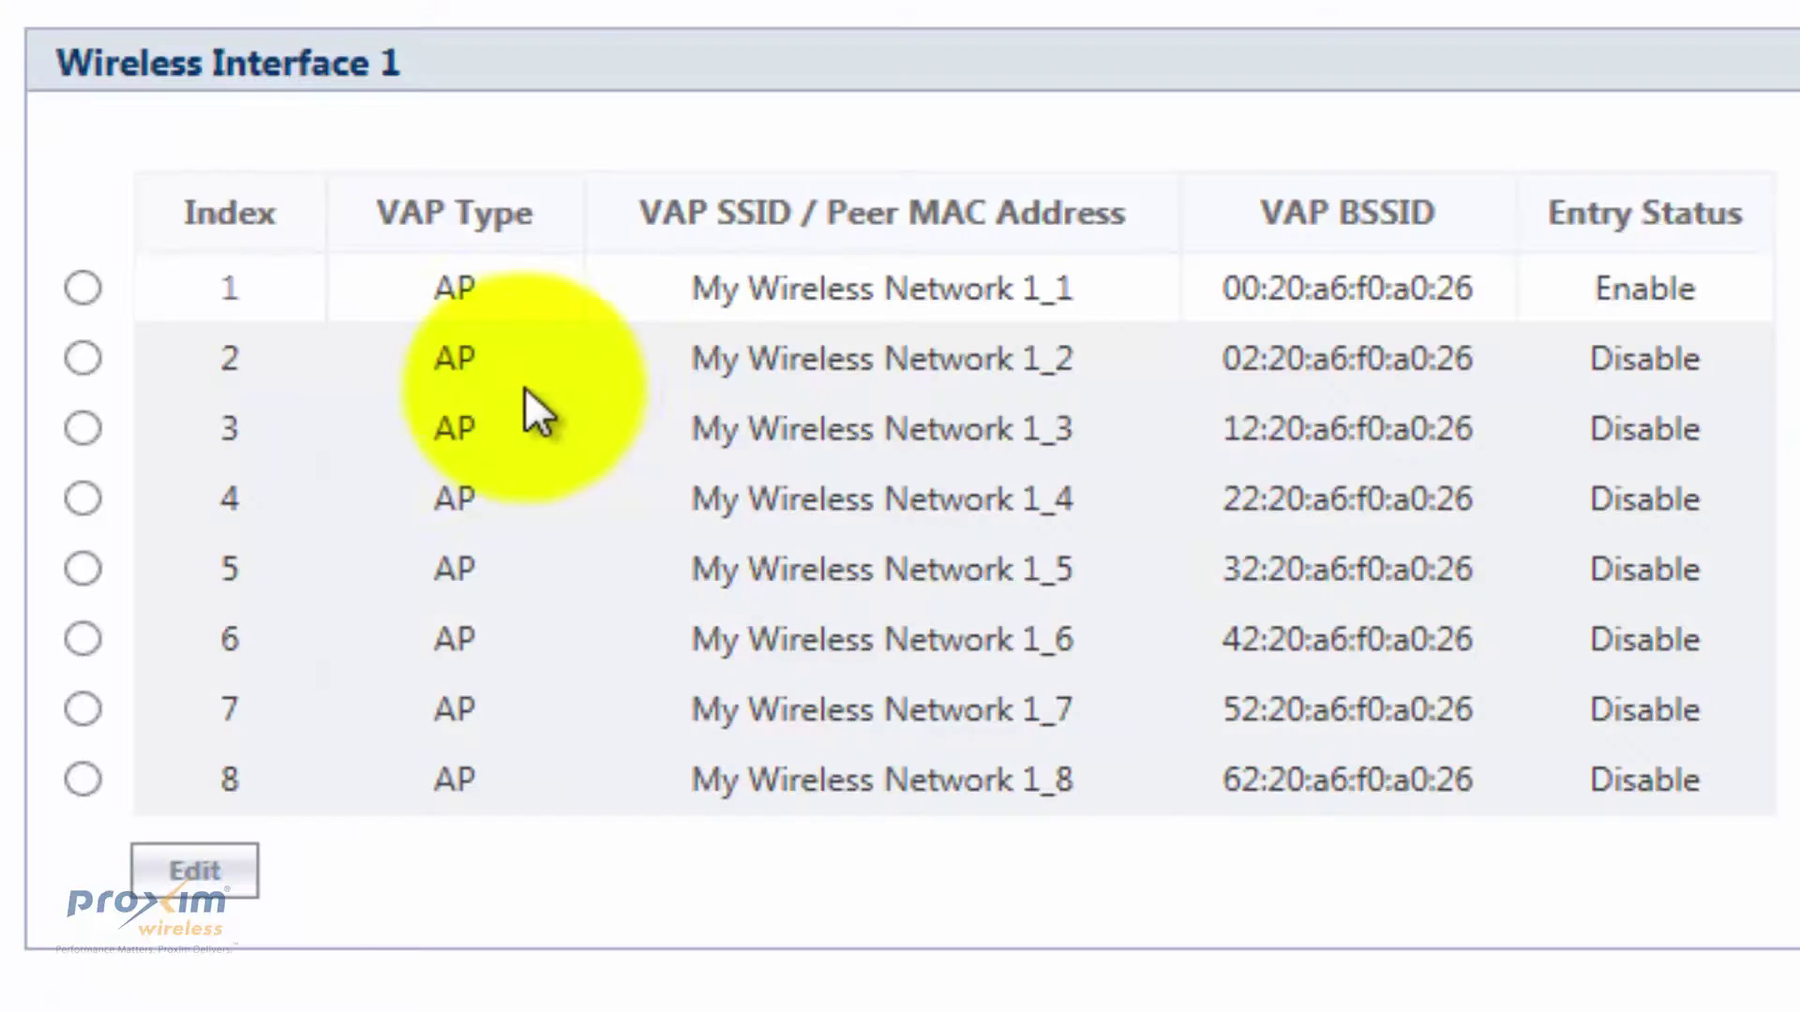
pyautogui.click(83, 289)
pyautogui.click(194, 873)
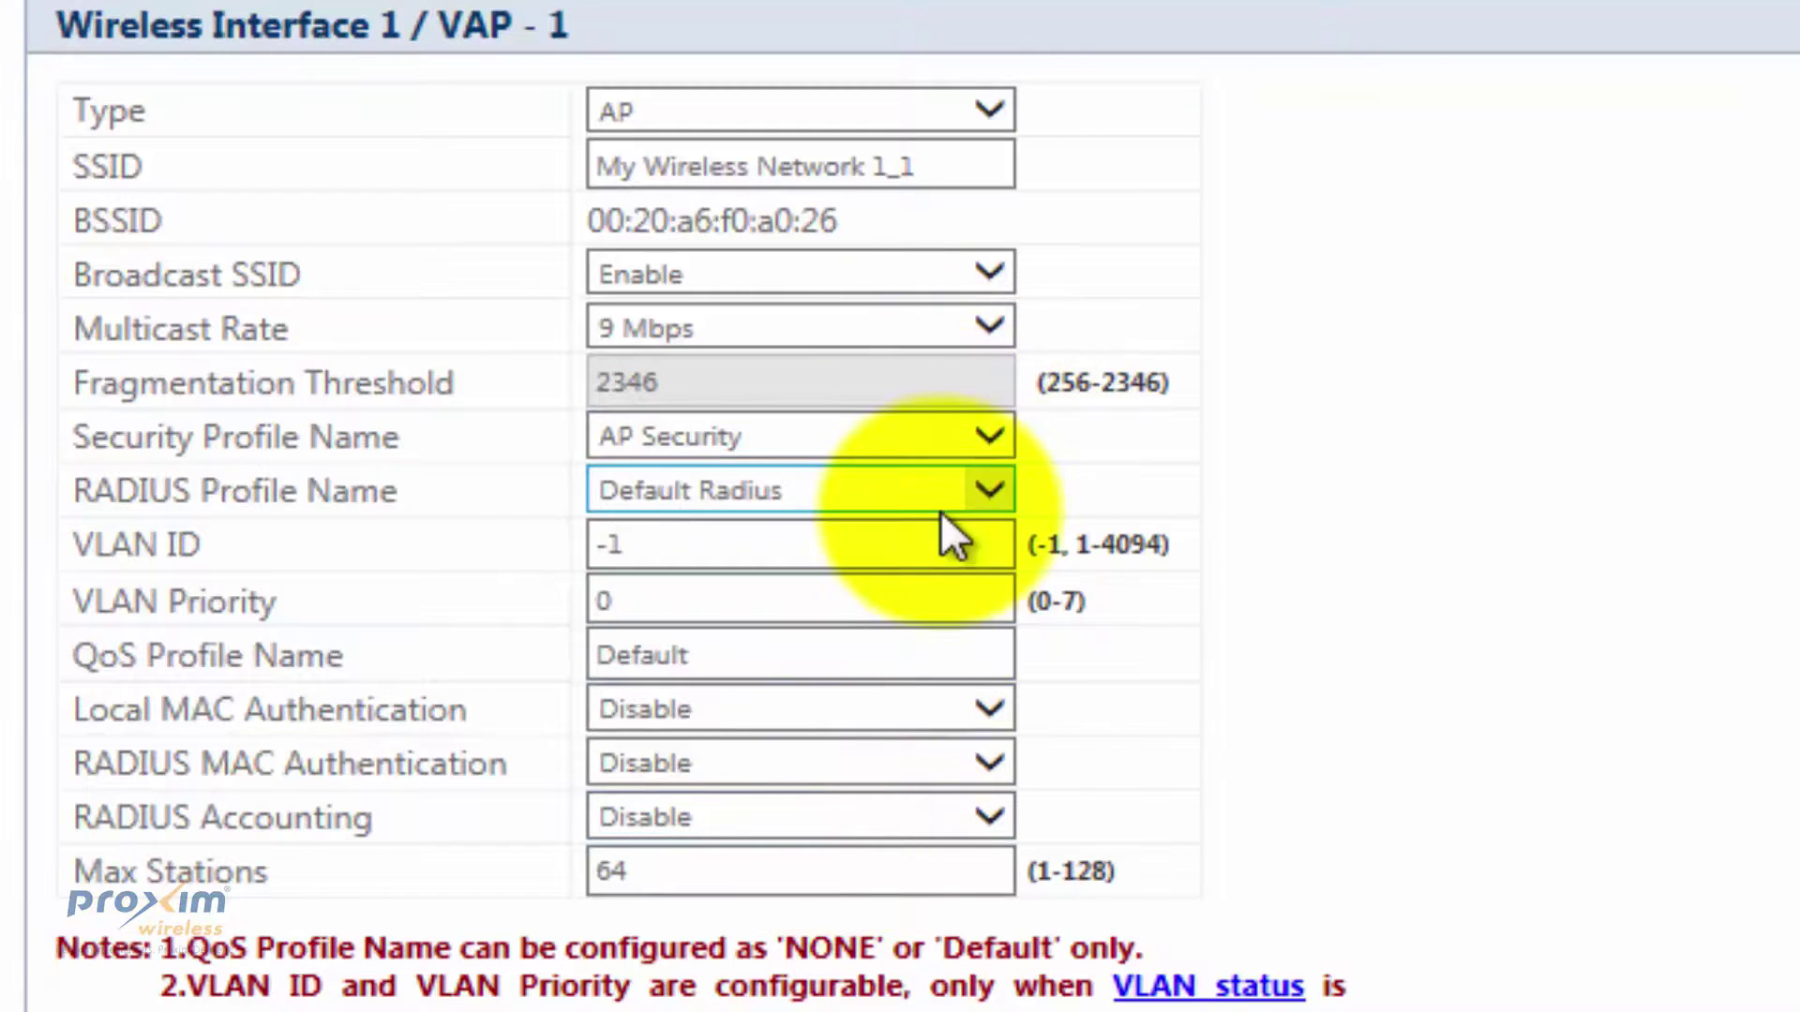
pyautogui.click(901, 442)
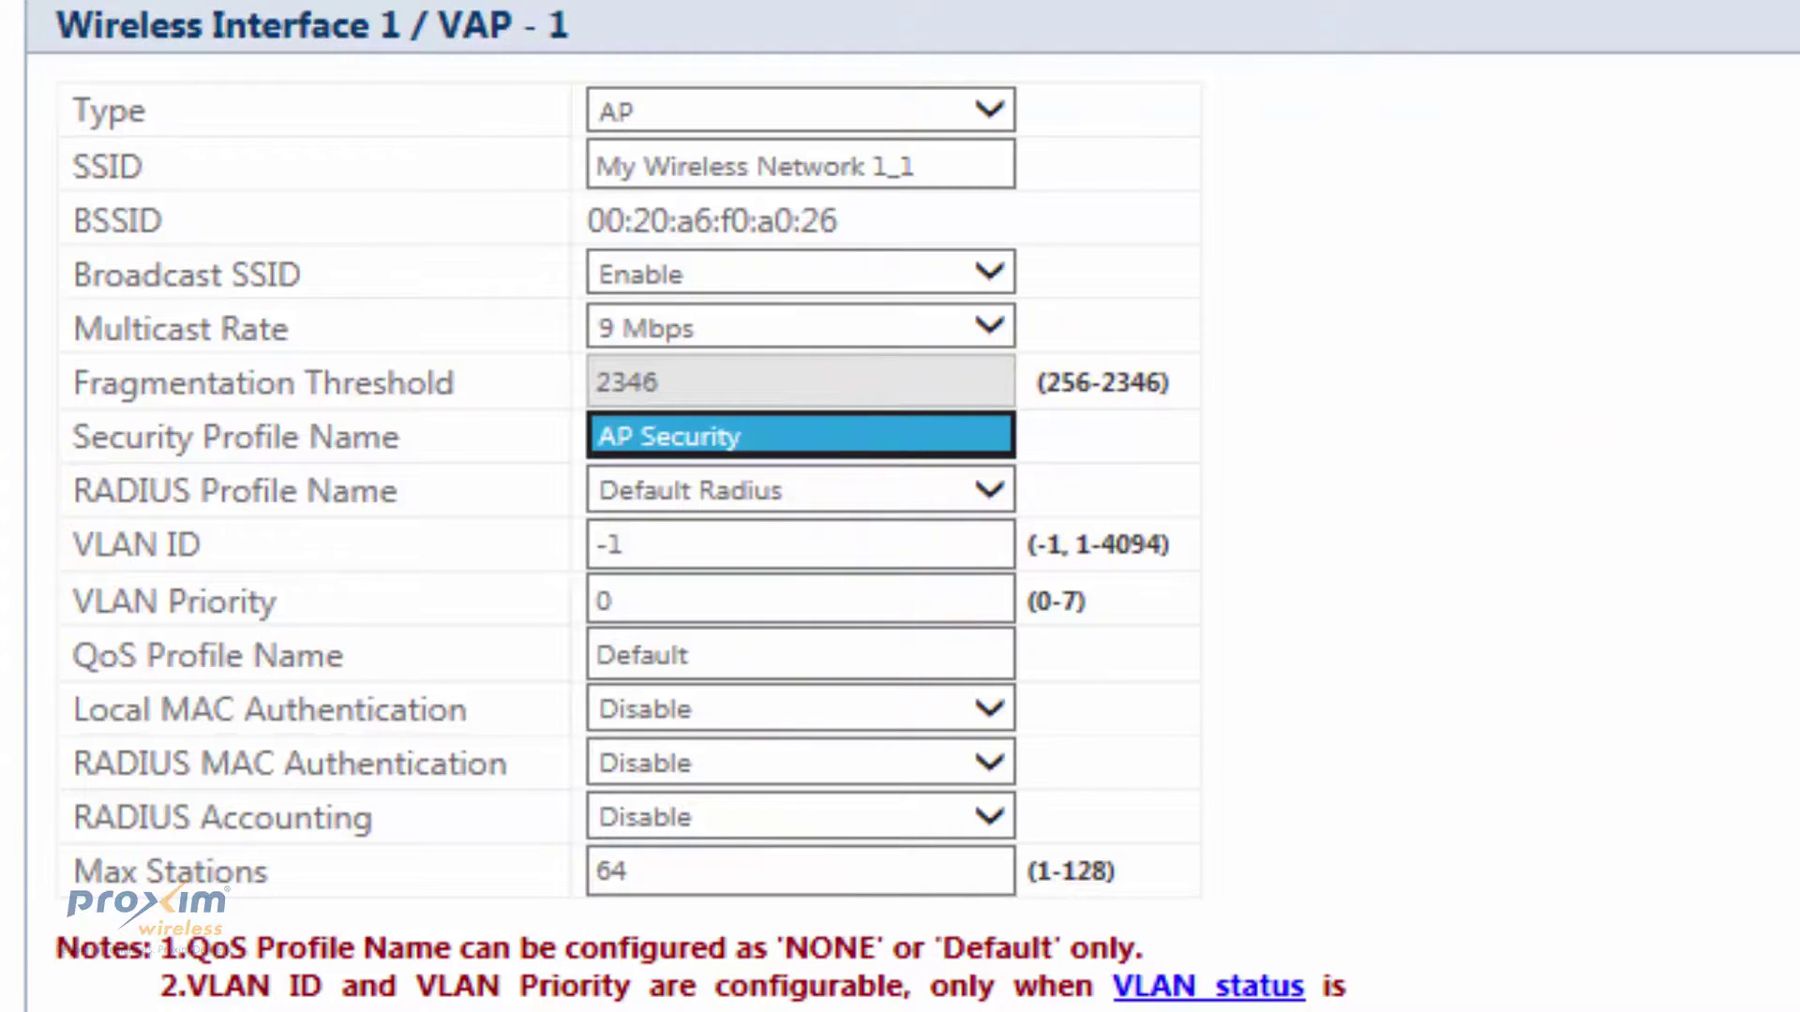
pyautogui.press('Return')
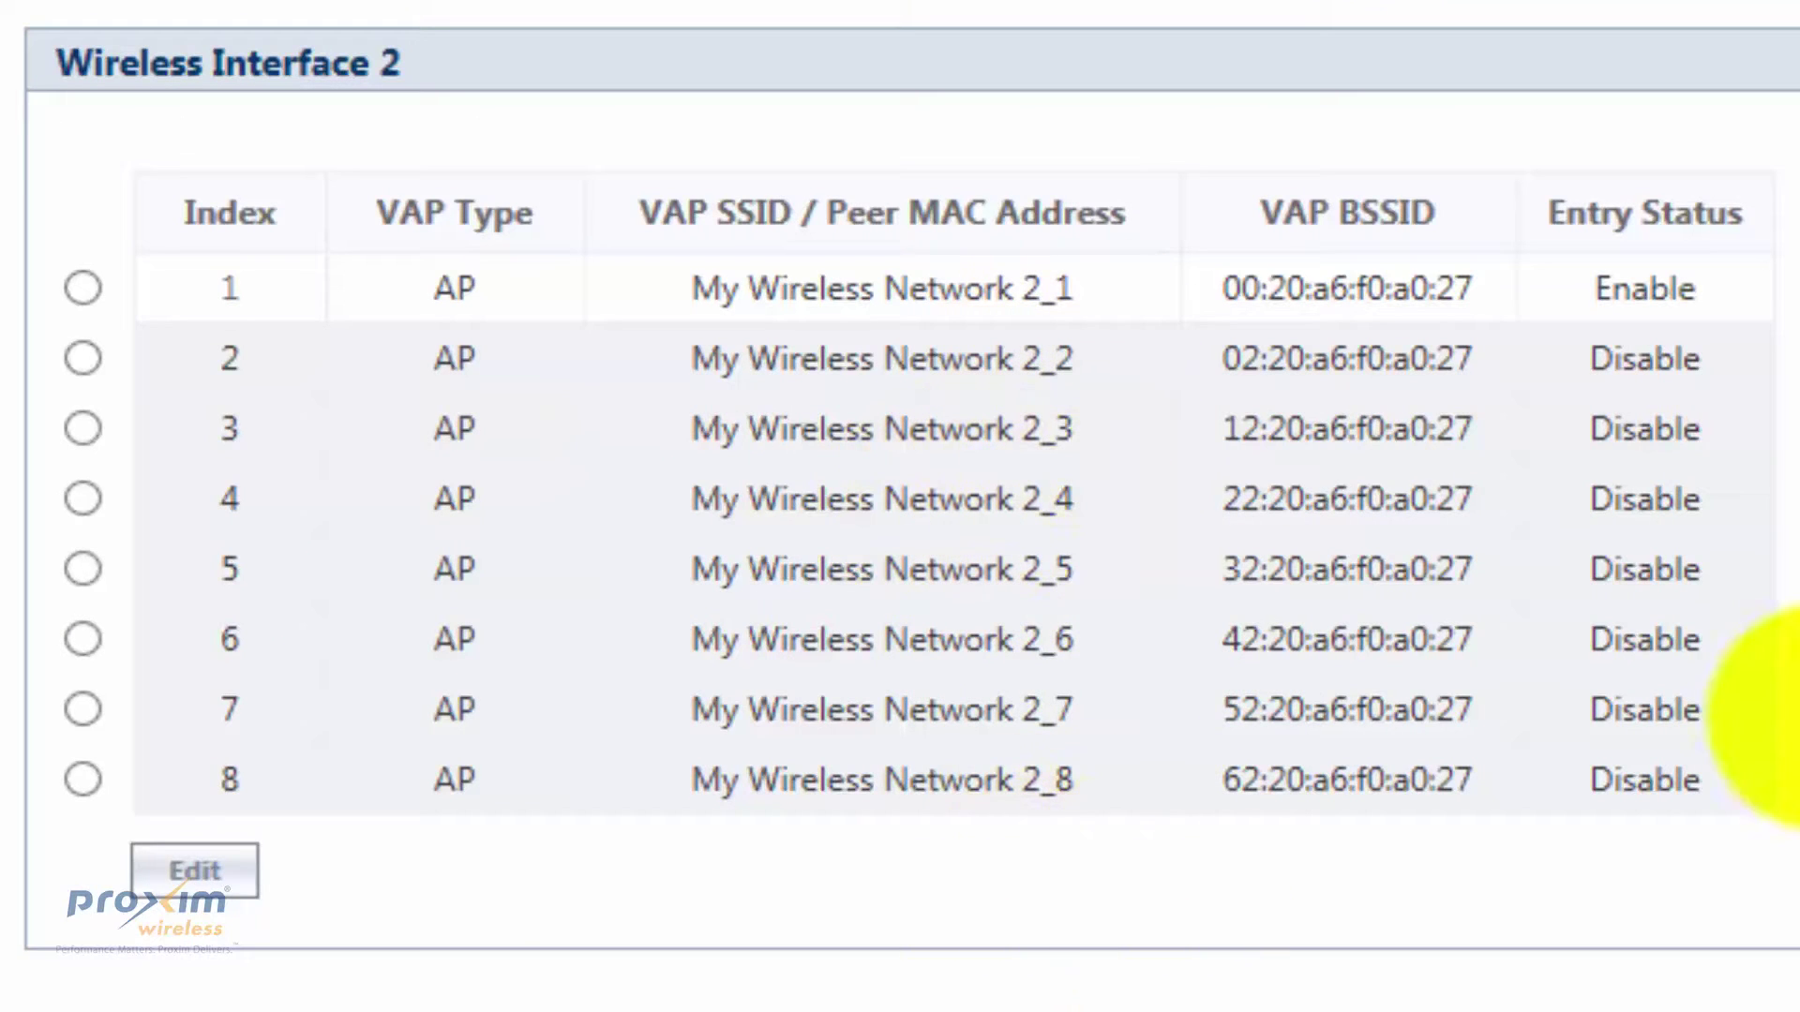